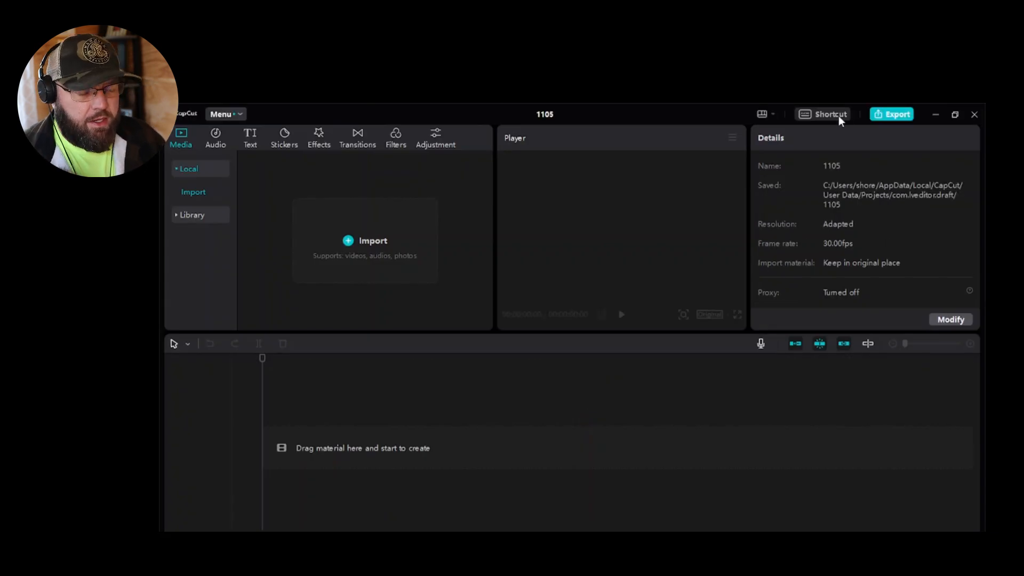
- Try the Media first workspace layout and restore the Default layout
{"action": "left_click", "coordinate": [771, 116]}
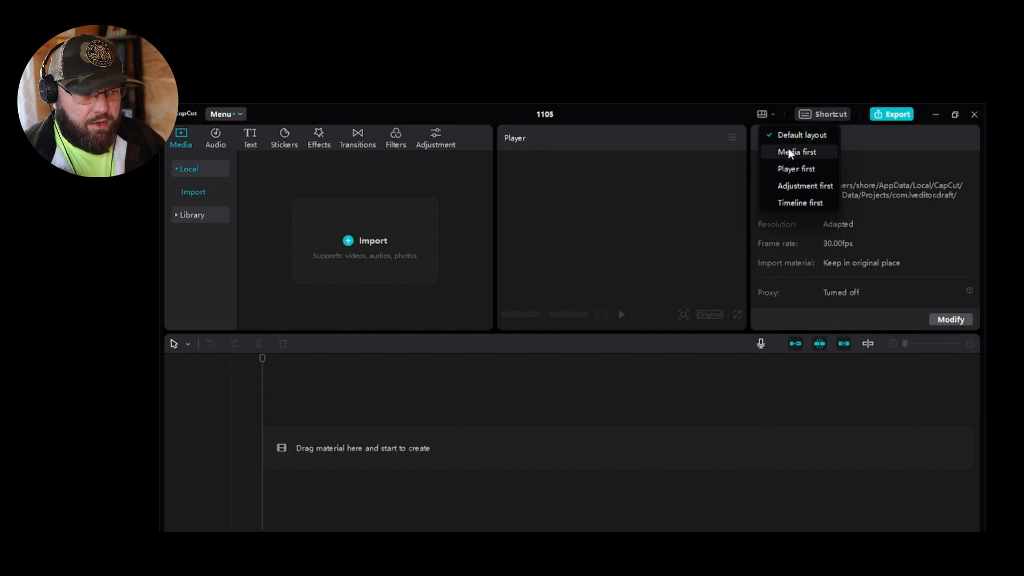
{"action": "left_click", "coordinate": [763, 113]}
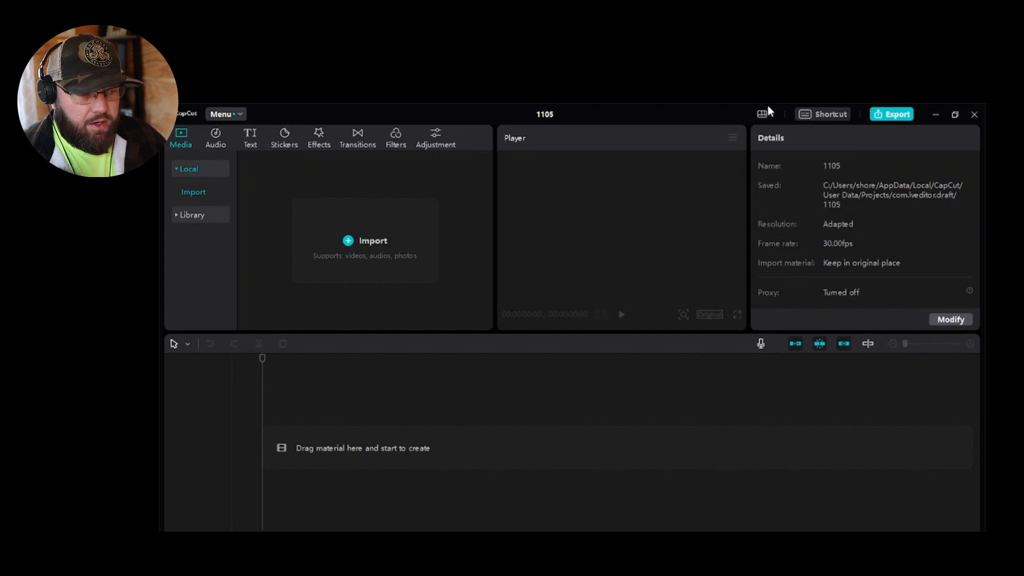
{"action": "left_click", "coordinate": [770, 113]}
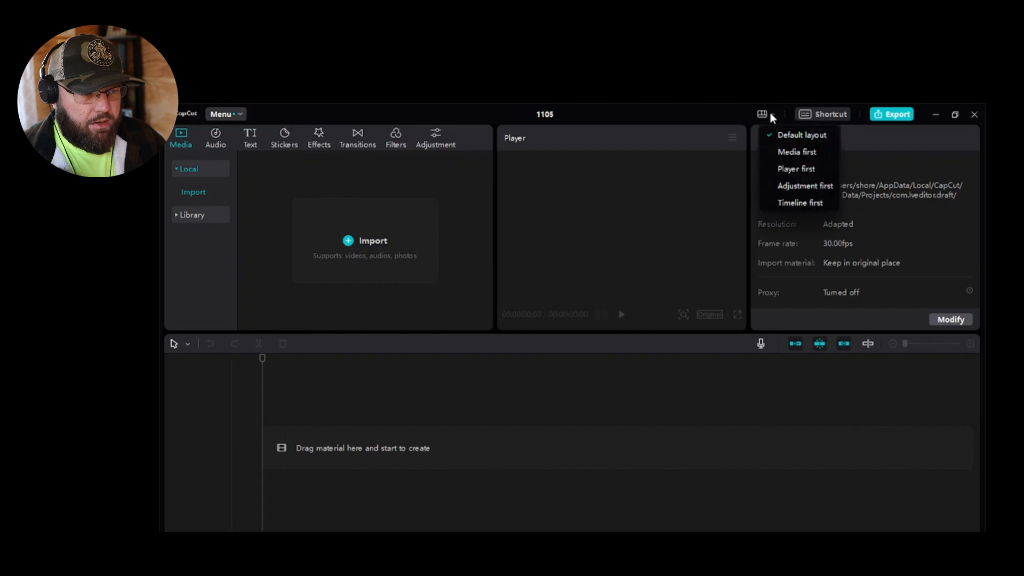
{"action": "left_click", "coordinate": [799, 151]}
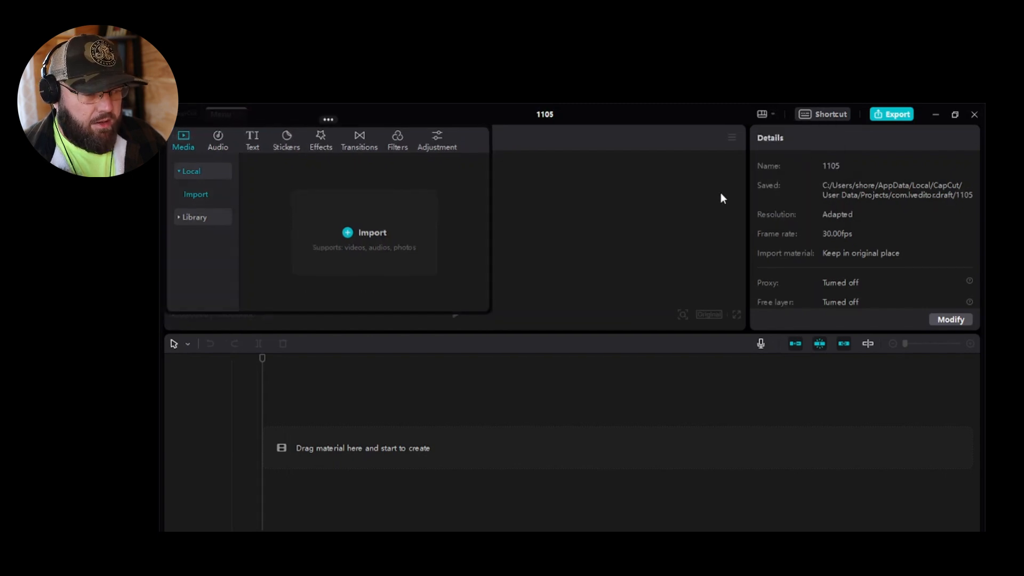
{"action": "left_click_drag", "start_coordinate": [446, 229], "coordinate": [441, 249]}
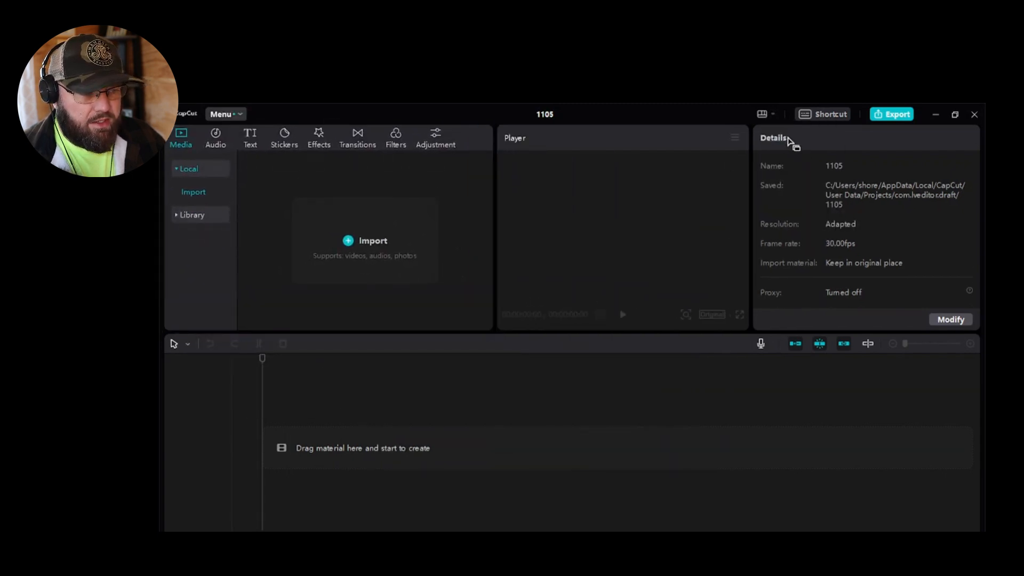
{"action": "left_click", "coordinate": [759, 113]}
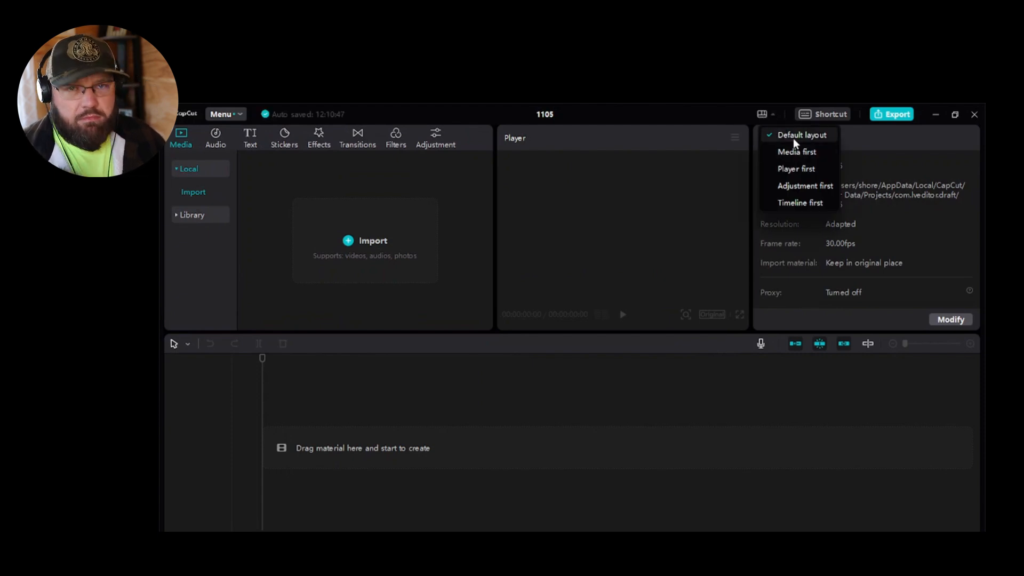
{"action": "left_click", "coordinate": [792, 139]}
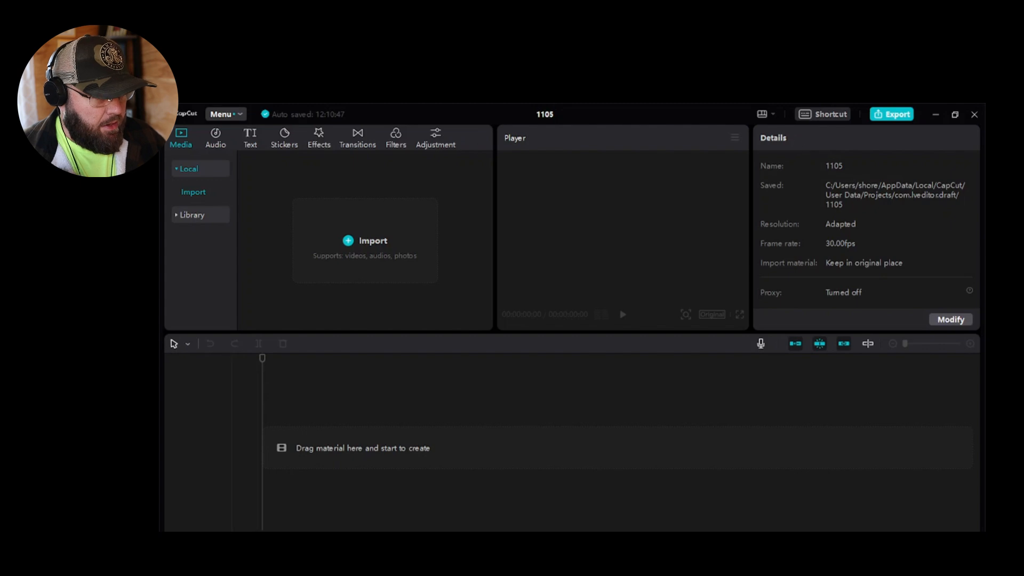
{"action": "left_click", "coordinate": [235, 117]}
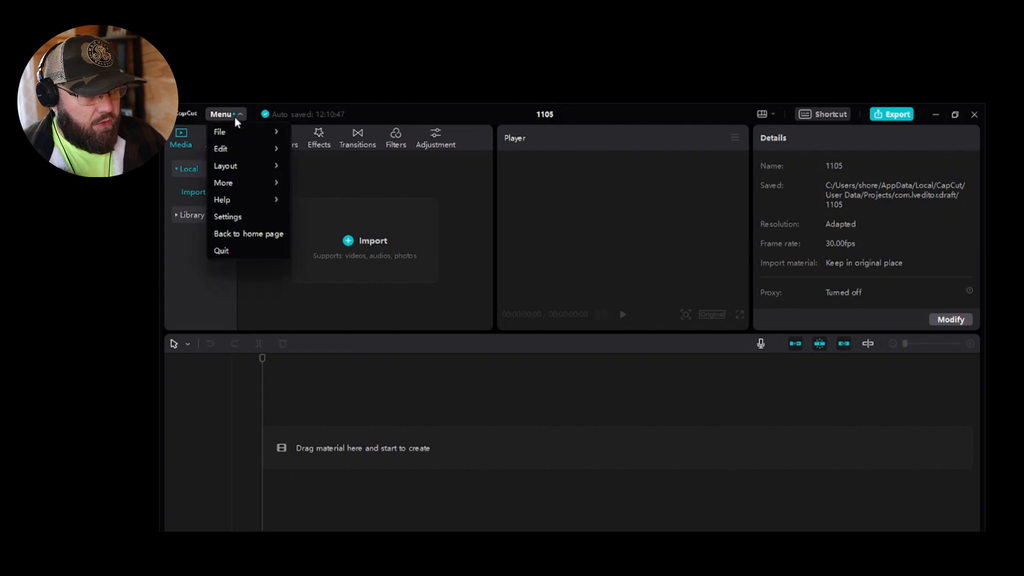
{"action": "mouse_move", "coordinate": [236, 130]}
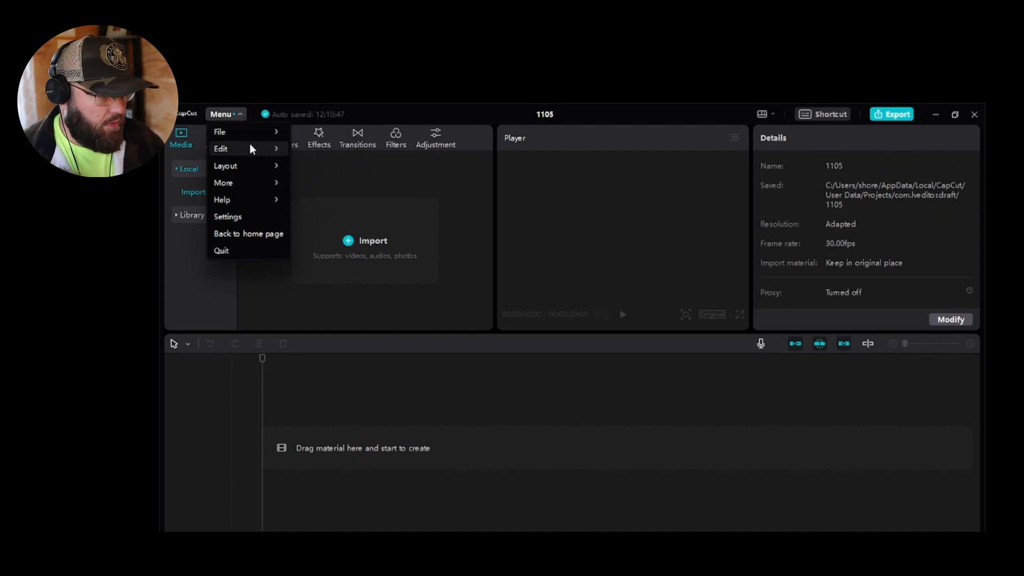
{"action": "mouse_move", "coordinate": [250, 149]}
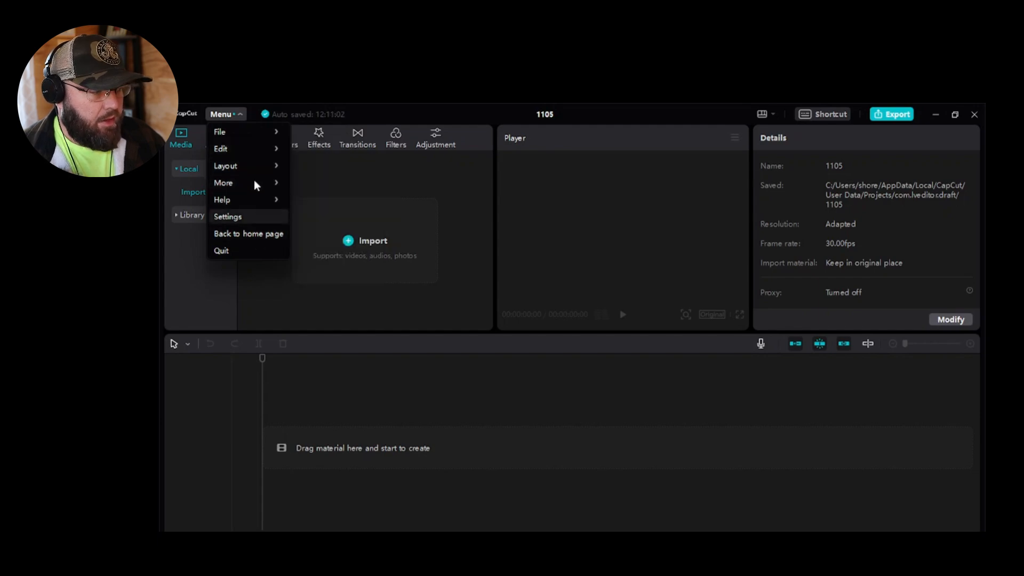
{"action": "left_click", "coordinate": [223, 113]}
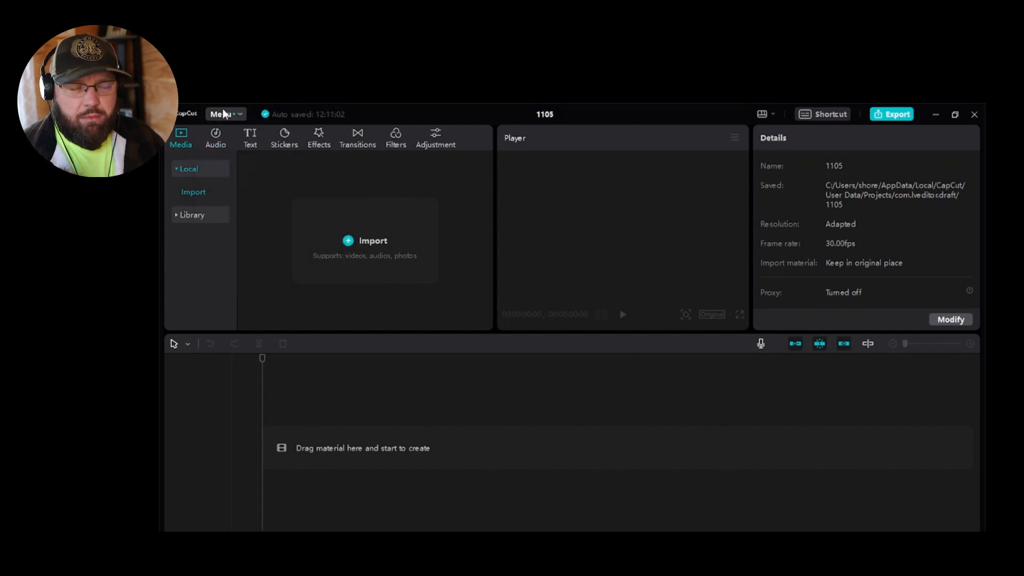
{"action": "left_click", "coordinate": [439, 139]}
{"action": "left_click", "coordinate": [196, 214]}
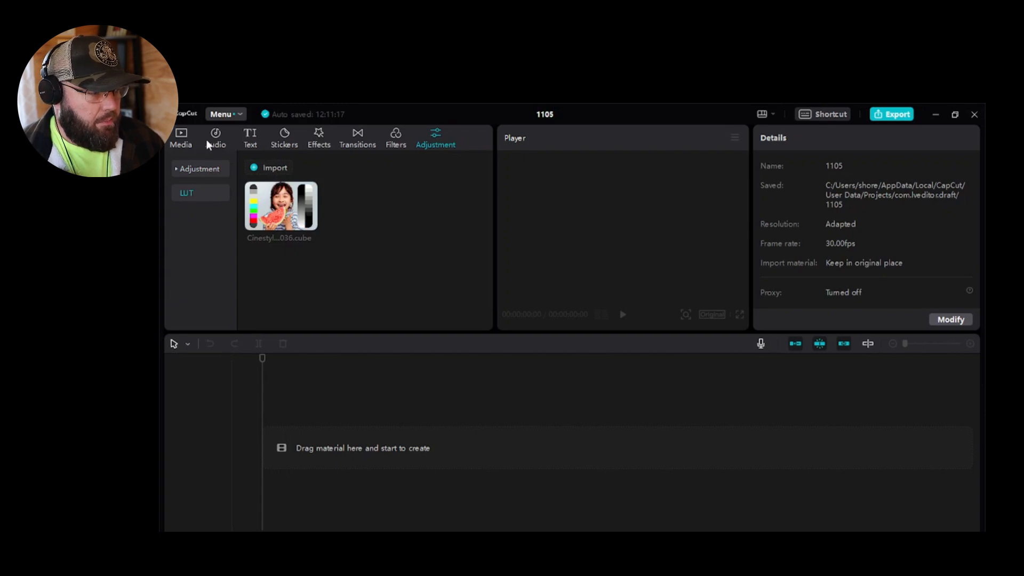
- Import the DJI OSMO Action 1 video from the Videos folder and place it at the start of the timeline
{"action": "left_click", "coordinate": [184, 137]}
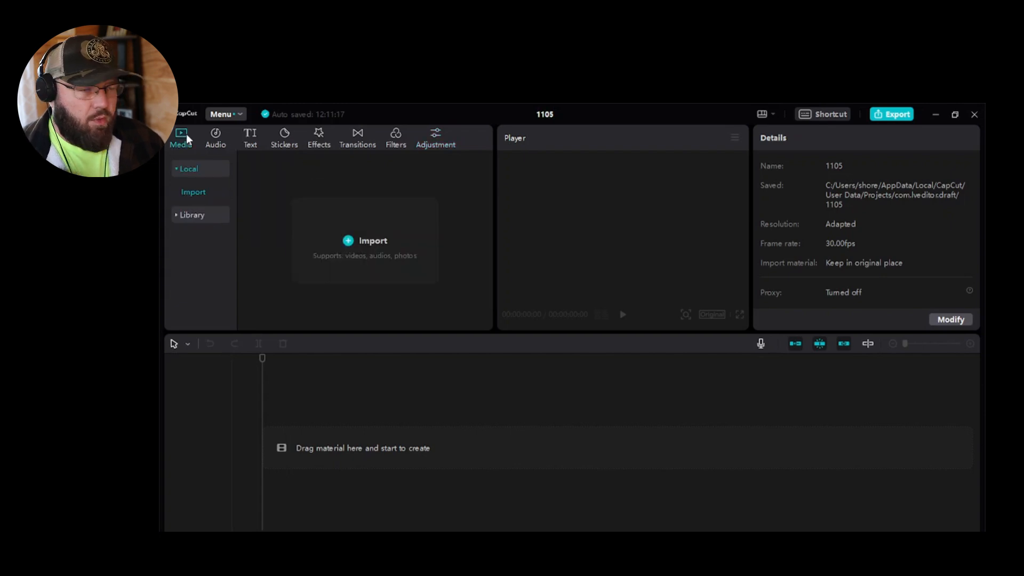
{"action": "left_click", "coordinate": [359, 238]}
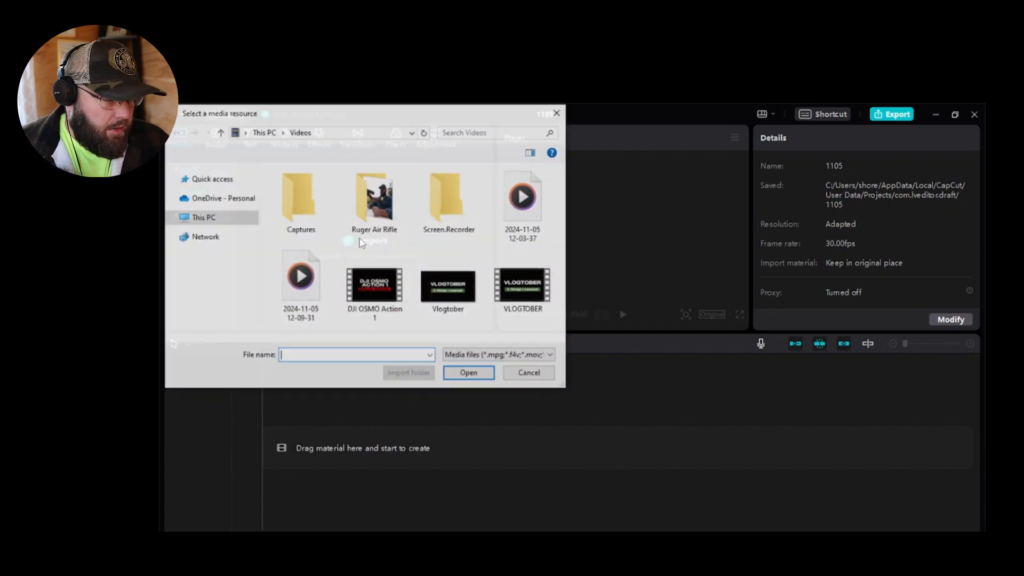
{"action": "left_click", "coordinate": [379, 296]}
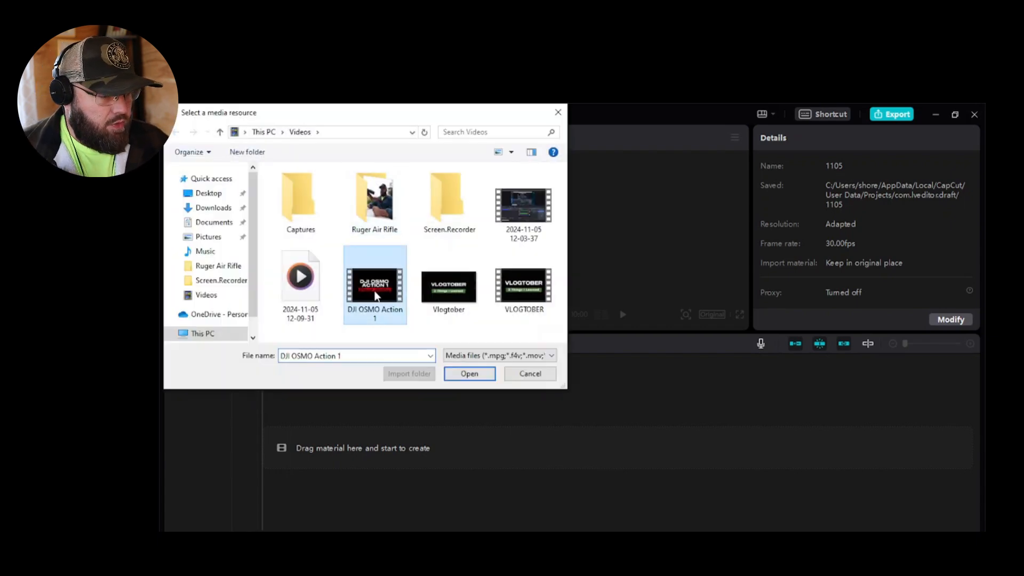
{"action": "double_click", "coordinate": [381, 302]}
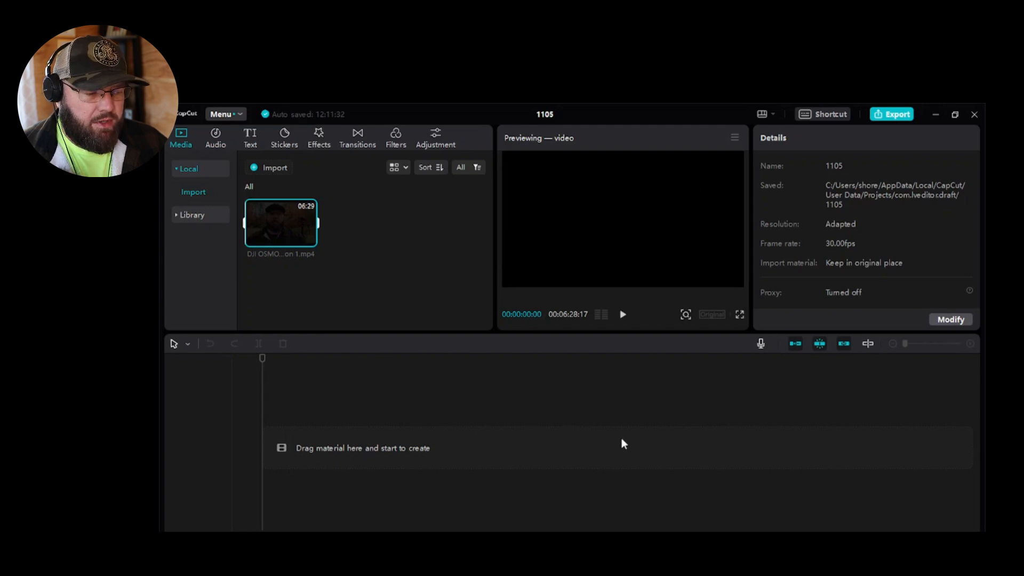
{"action": "left_click_drag", "start_coordinate": [280, 210], "coordinate": [261, 449]}
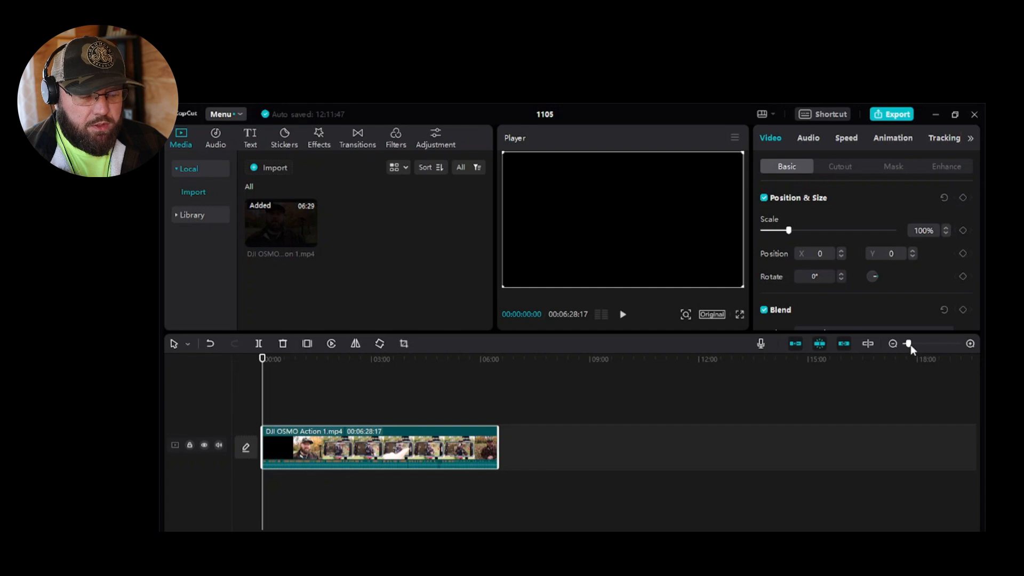
{"action": "mouse_move", "coordinate": [910, 346]}
{"action": "left_mouse_down"}
{"action": "mouse_move", "coordinate": [952, 345]}
{"action": "mouse_move", "coordinate": [906, 348]}
{"action": "left_mouse_up"}
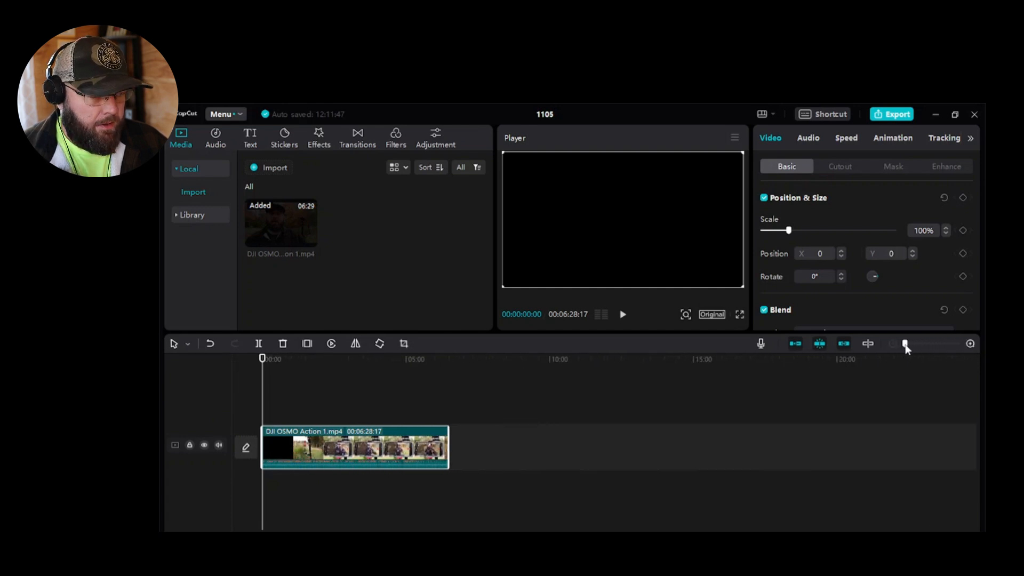
- Try moving the clip to about 7 minutes with the main track magnet off, and re-enable the magnet
{"action": "left_click", "coordinate": [794, 344]}
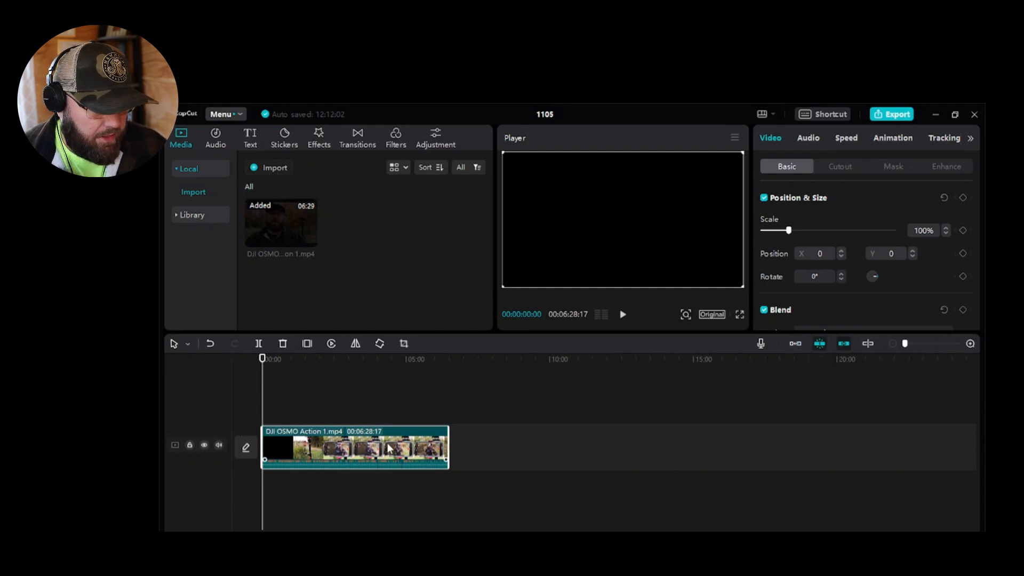
{"action": "left_click_drag", "start_coordinate": [360, 454], "coordinate": [564, 450]}
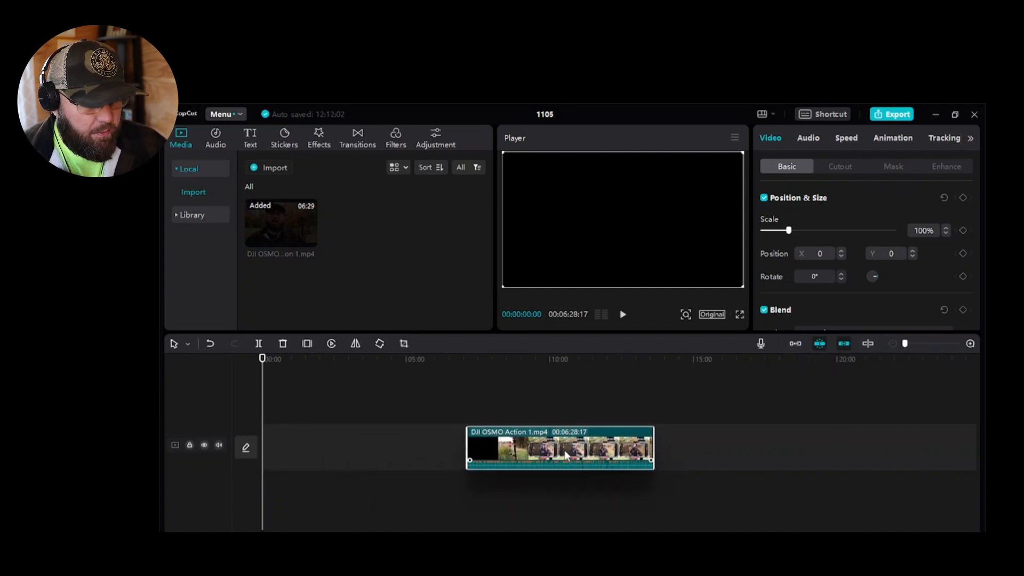
{"action": "left_click", "coordinate": [796, 344]}
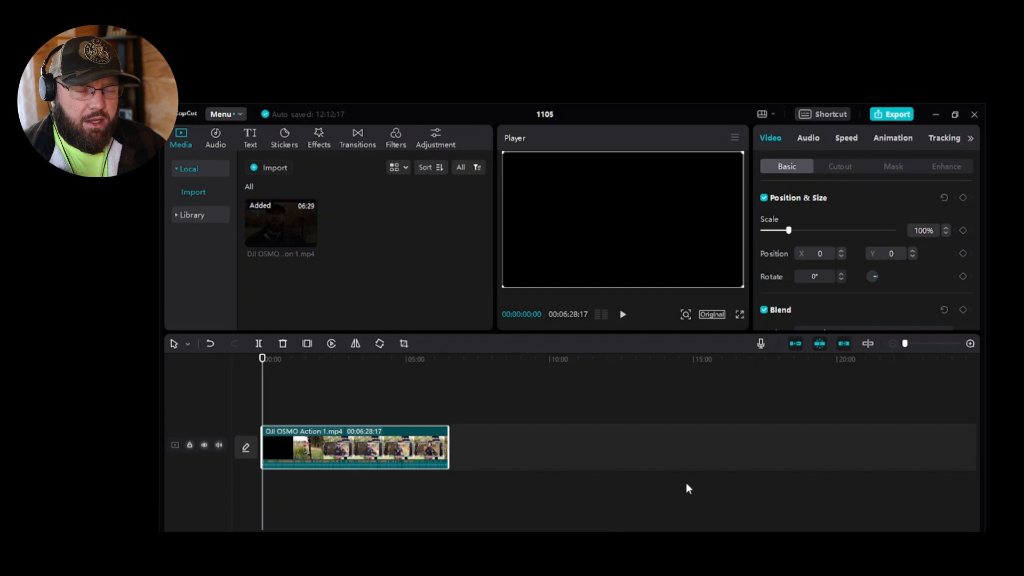
- Turn off auto snapping and split the timeline clip at 00:01:24:20
{"action": "left_click", "coordinate": [821, 347]}
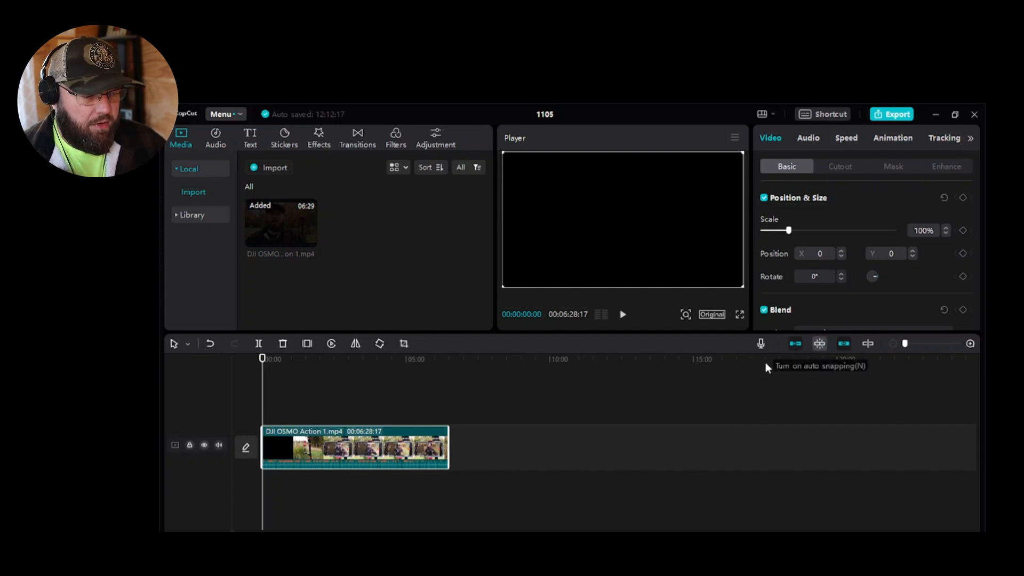
{"action": "left_click", "coordinate": [271, 402]}
{"action": "left_click_drag", "start_coordinate": [271, 403], "coordinate": [303, 406]}
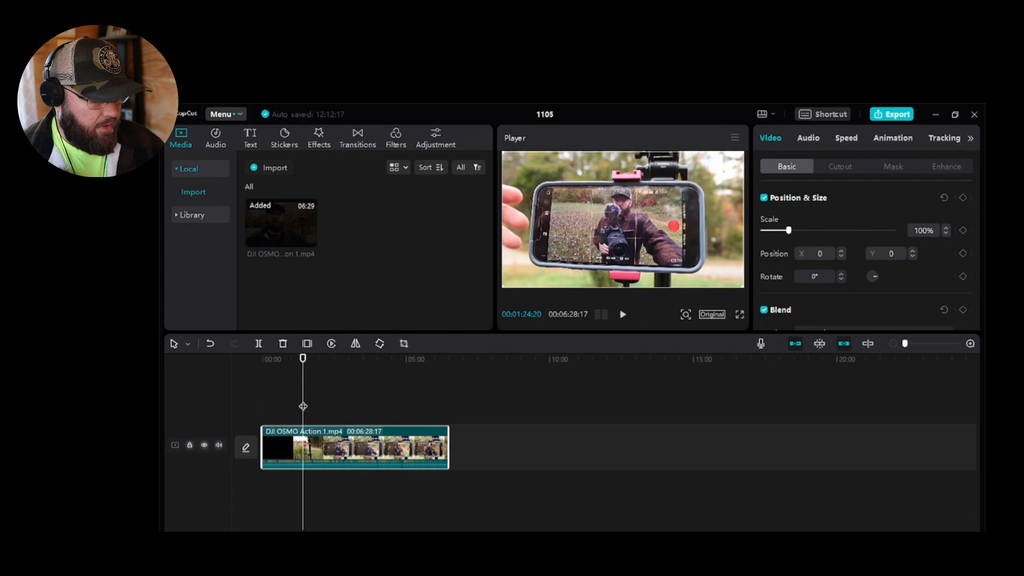
{"action": "key", "text": "ctrl+b"}
- Try separating the second clip from the first with the main track magnet off, and close the gap by re-enabling the magnet
{"action": "left_click_drag", "start_coordinate": [324, 441], "coordinate": [373, 445]}
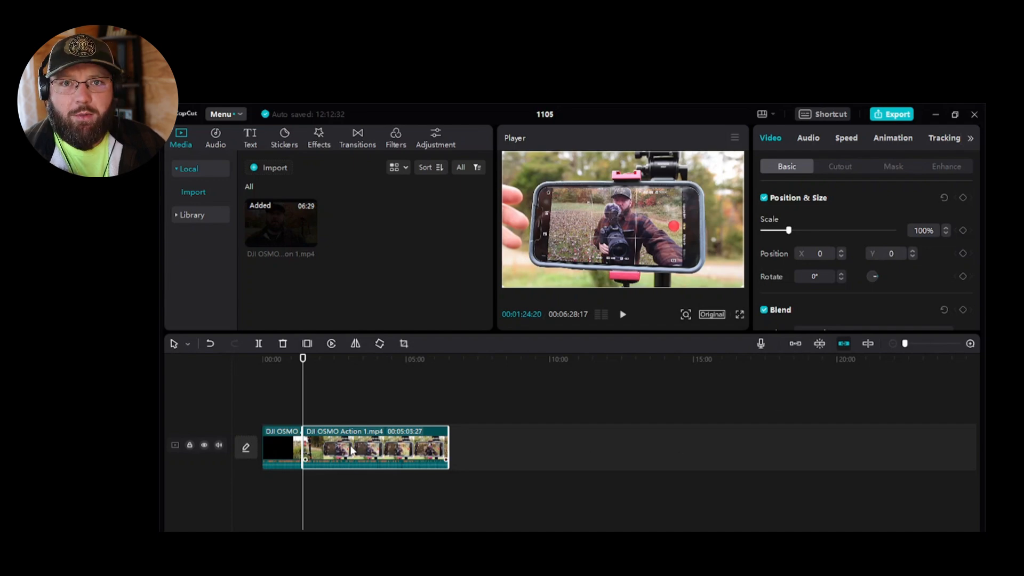
{"action": "left_click_drag", "start_coordinate": [364, 448], "coordinate": [413, 448]}
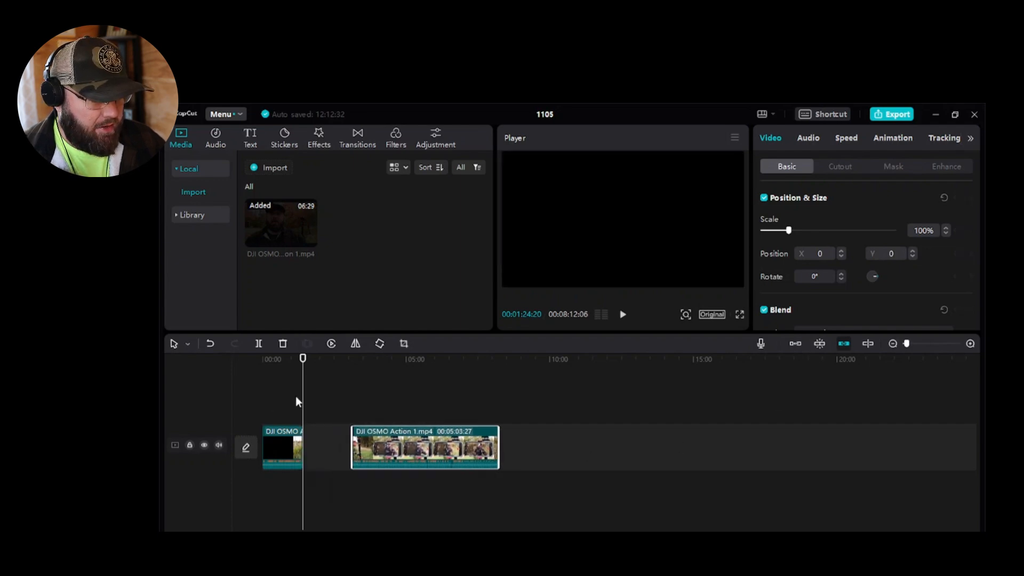
{"action": "left_click_drag", "start_coordinate": [303, 400], "coordinate": [344, 397]}
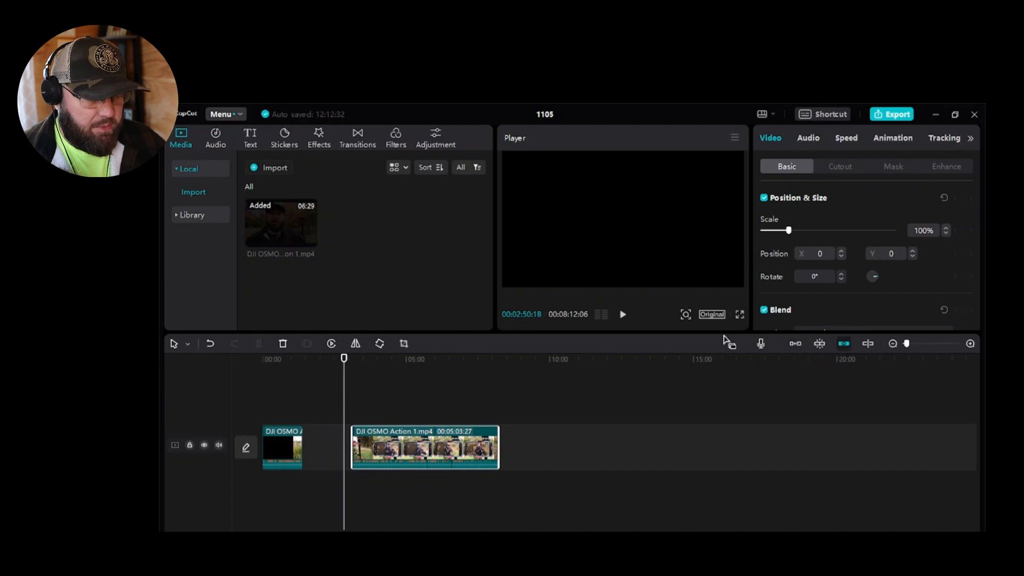
{"action": "left_click", "coordinate": [795, 344]}
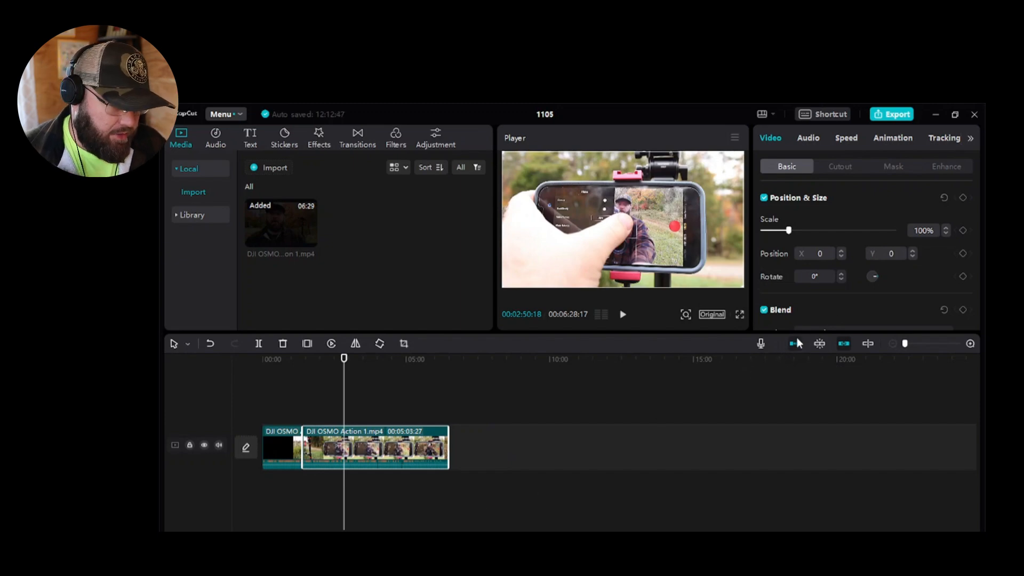
- With the main track magnet off, move the second clip to an upper track and snap it back against the first clip using auto snapping
{"action": "left_click_drag", "start_coordinate": [358, 450], "coordinate": [415, 450]}
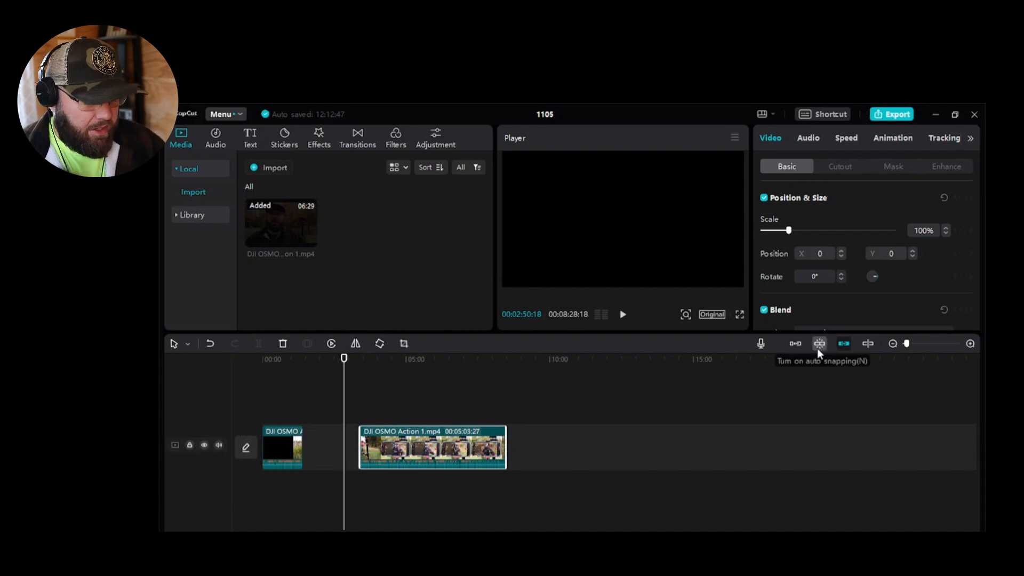
{"action": "left_click_drag", "start_coordinate": [414, 448], "coordinate": [351, 398]}
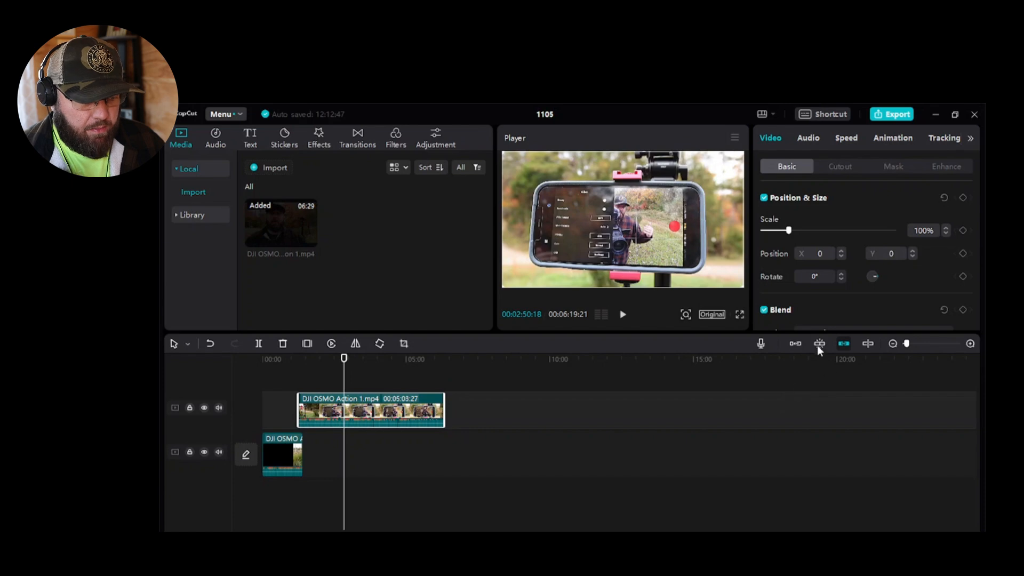
{"action": "left_click_drag", "start_coordinate": [315, 405], "coordinate": [320, 402]}
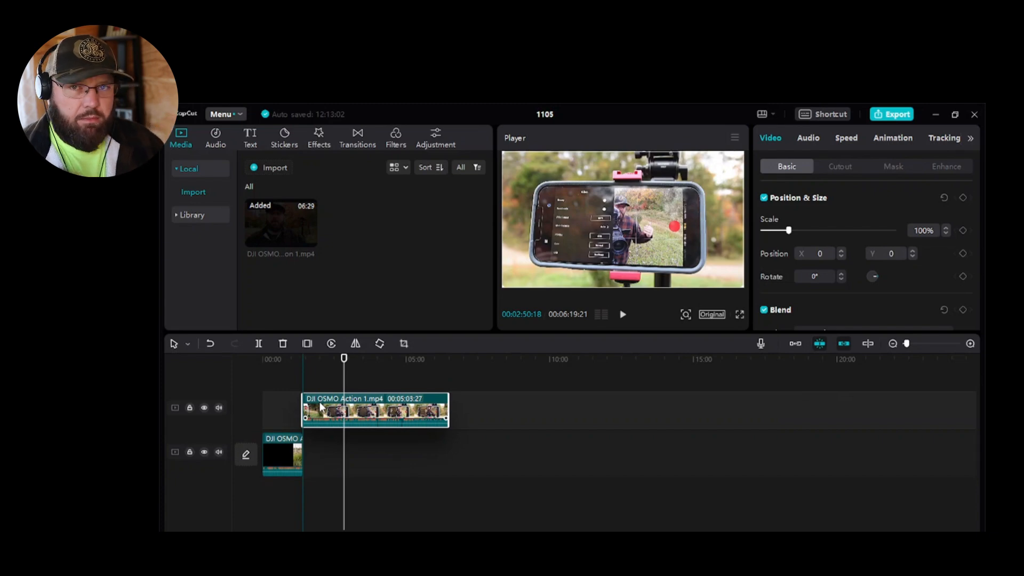
{"action": "left_click_drag", "start_coordinate": [319, 401], "coordinate": [319, 444]}
- Split the second clip at 00:02:37:29
{"action": "left_click", "coordinate": [291, 409]}
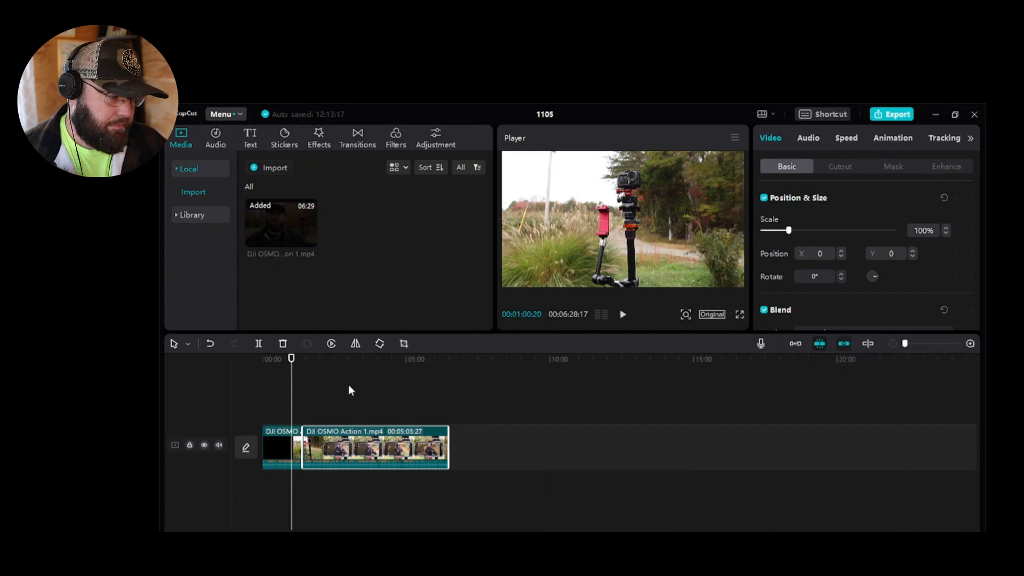
{"action": "left_click_drag", "start_coordinate": [291, 403], "coordinate": [335, 404]}
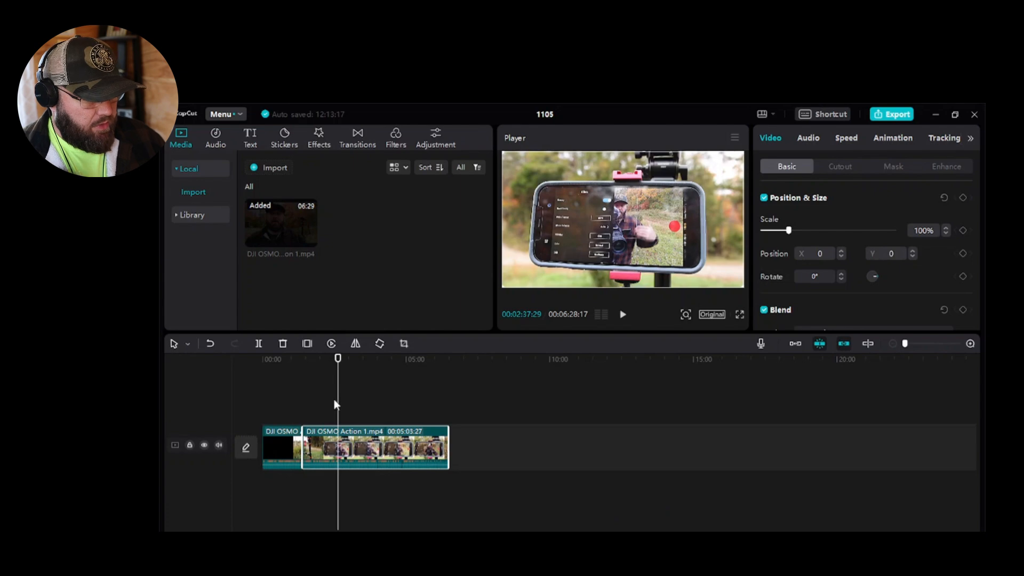
{"action": "key", "text": "ctrl+b"}
- Add the trending Halo Blur effect on a track above the middle clip segment
{"action": "left_click", "coordinate": [404, 138]}
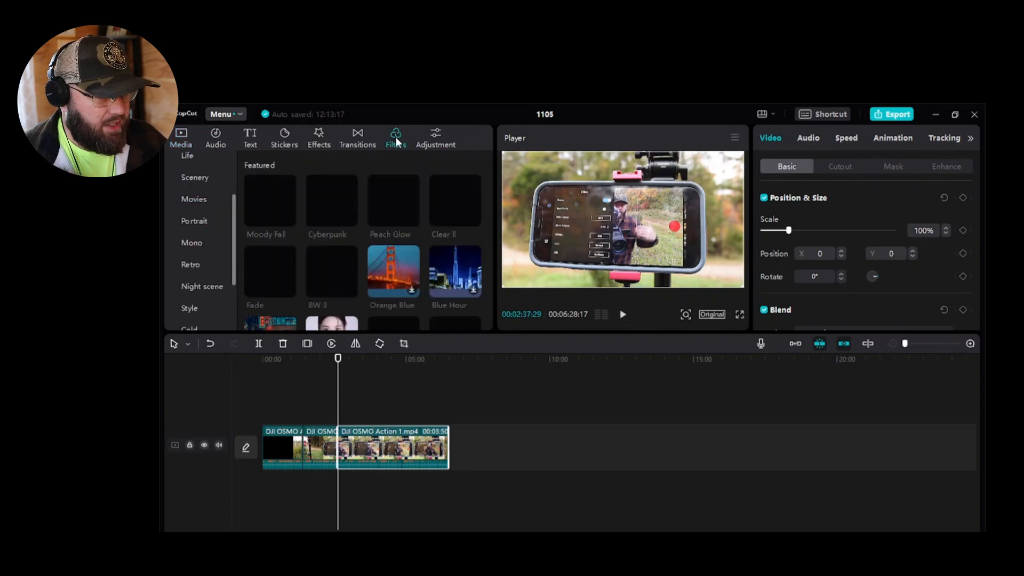
{"action": "left_click", "coordinate": [319, 139]}
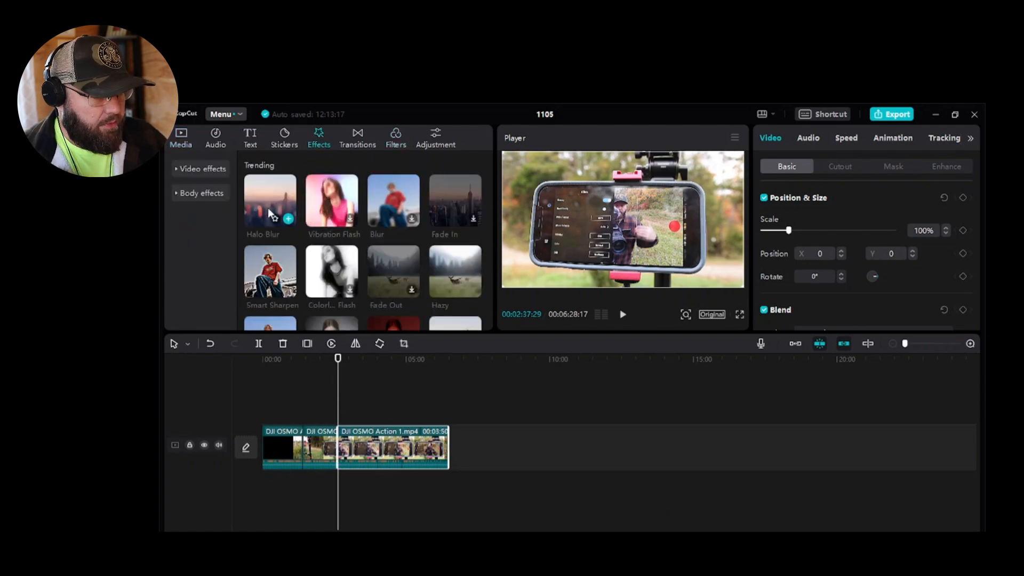
{"action": "left_click_drag", "start_coordinate": [268, 207], "coordinate": [323, 415]}
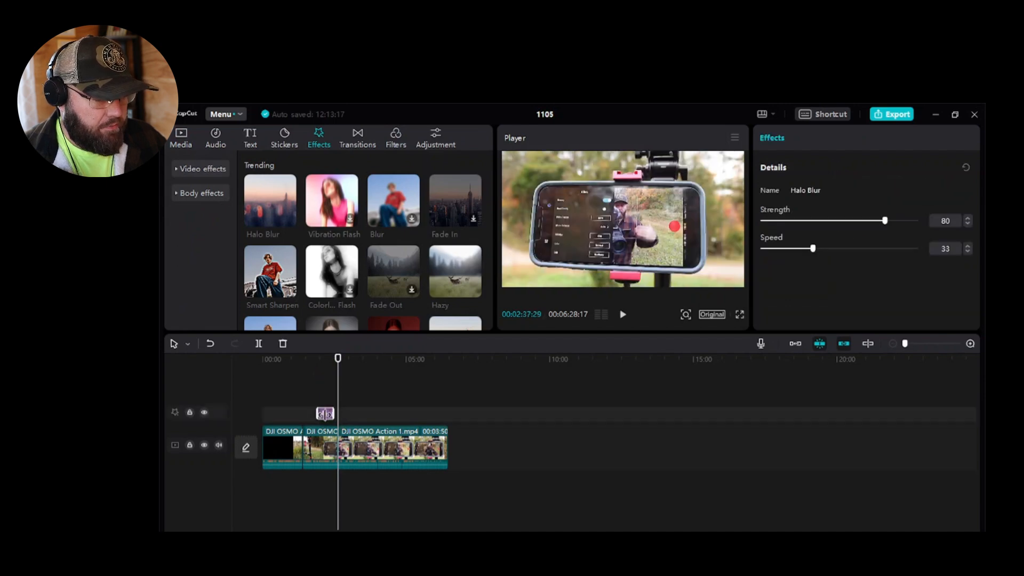
- Try moving the middle clip with linkage on, and try again with linkage turned off to compare the effect's behaviour
{"action": "left_click_drag", "start_coordinate": [337, 393], "coordinate": [304, 397]}
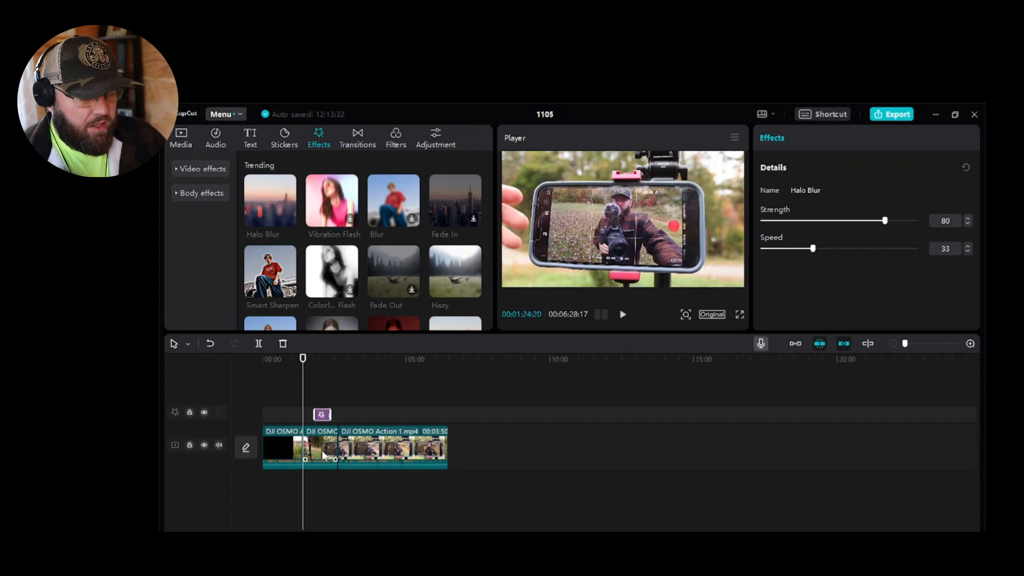
{"action": "mouse_move", "coordinate": [322, 450]}
{"action": "left_mouse_down"}
{"action": "mouse_move", "coordinate": [519, 462]}
{"action": "mouse_move", "coordinate": [365, 431]}
{"action": "mouse_move", "coordinate": [305, 445]}
{"action": "mouse_move", "coordinate": [480, 474]}
{"action": "mouse_move", "coordinate": [327, 457]}
{"action": "left_mouse_up"}
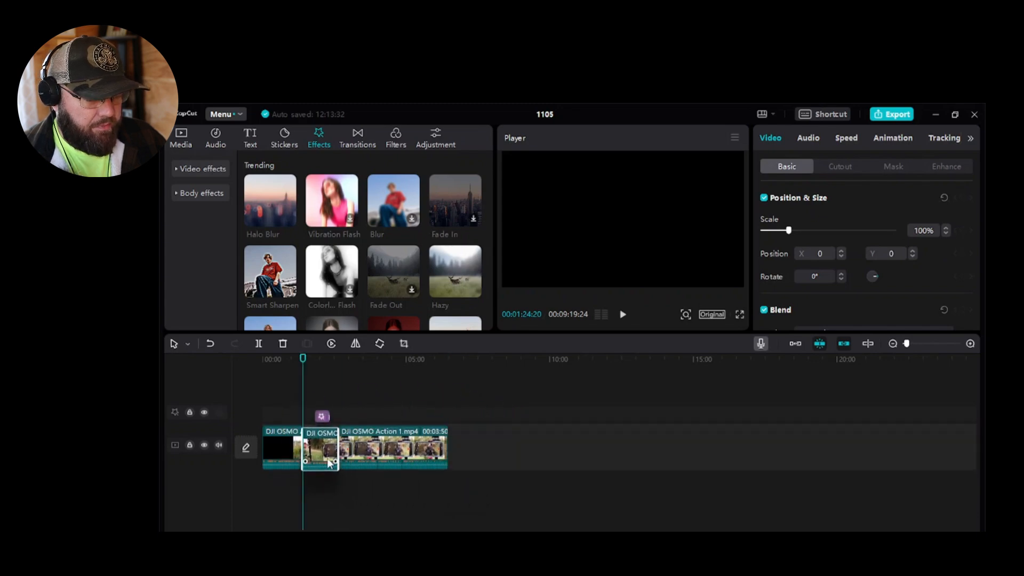
{"action": "left_click", "coordinate": [841, 343]}
{"action": "mouse_move", "coordinate": [309, 449]}
{"action": "left_mouse_down"}
{"action": "mouse_move", "coordinate": [631, 437]}
{"action": "mouse_move", "coordinate": [317, 450]}
{"action": "left_mouse_up"}
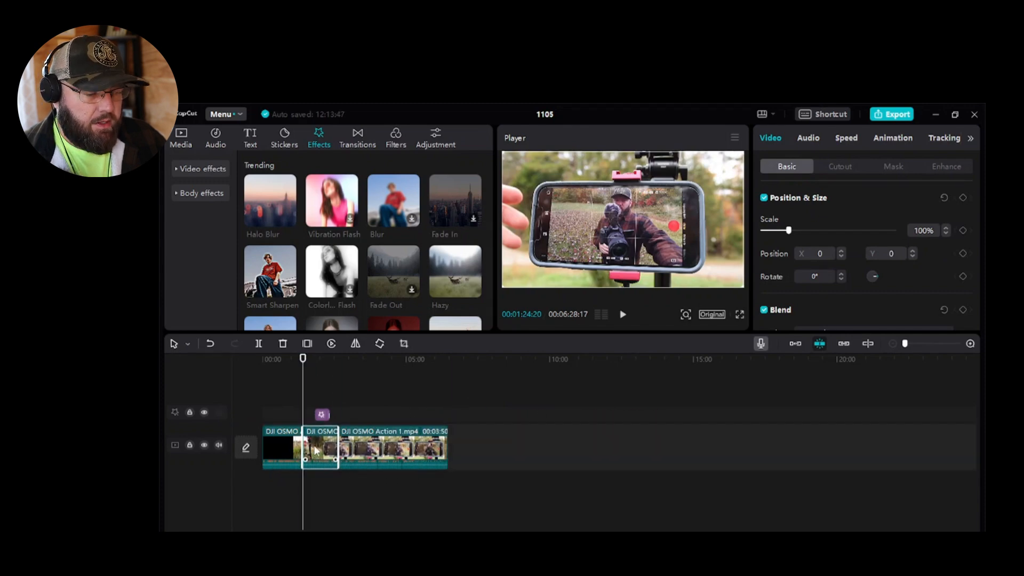
- Delete the Halo Blur effect above the middle clip
{"action": "left_click", "coordinate": [321, 415]}
{"action": "key", "text": "Delete"}
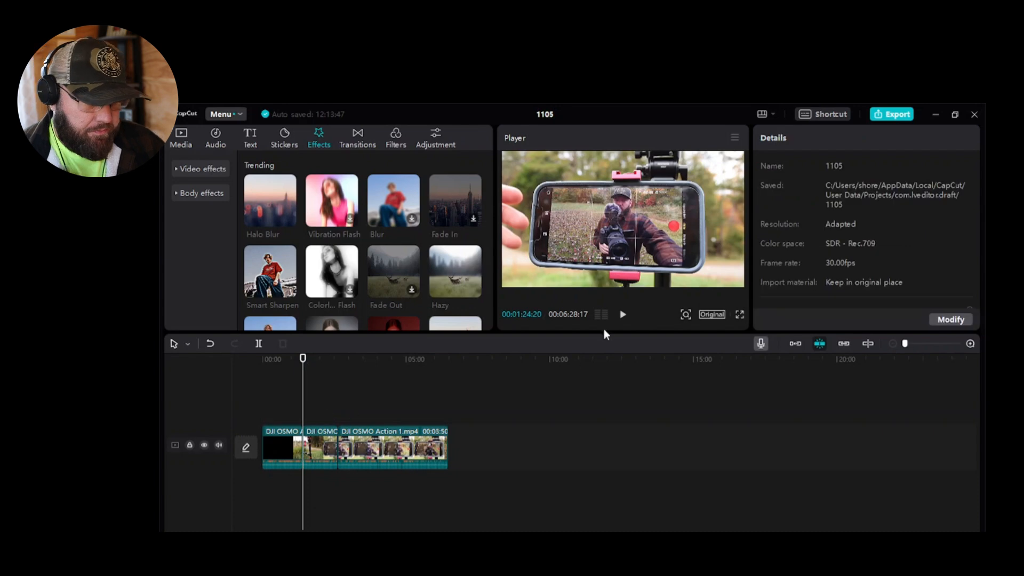
- Switch the preview axis on and off again, and turn linkage back on
{"action": "left_click", "coordinate": [866, 343]}
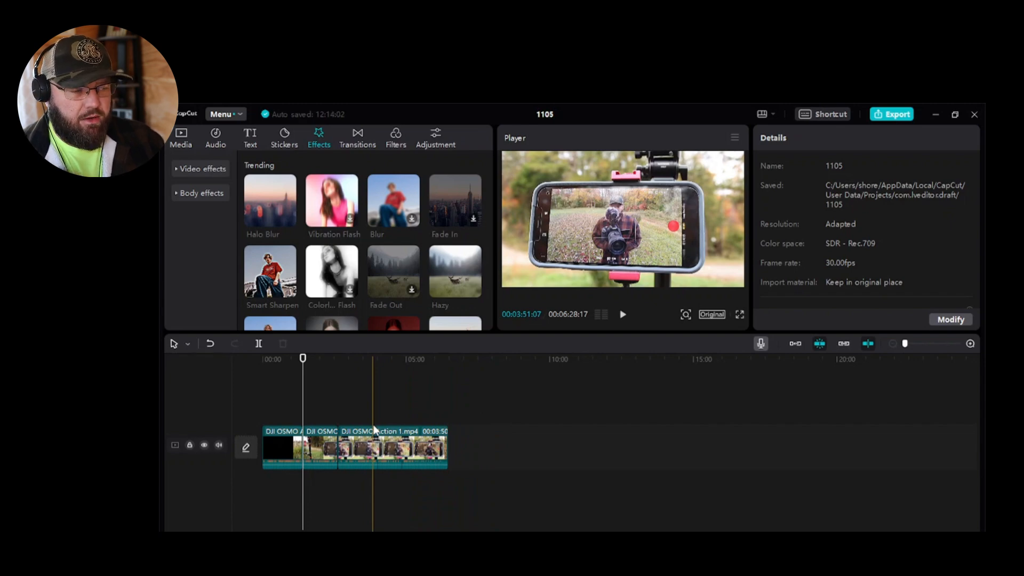
{"action": "left_click", "coordinate": [868, 344]}
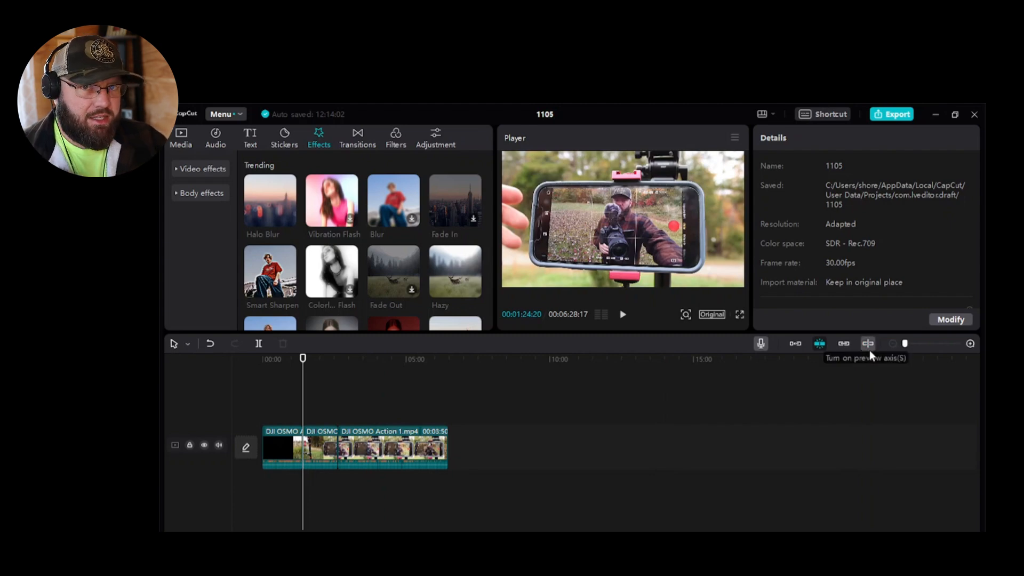
{"action": "left_click", "coordinate": [843, 343]}
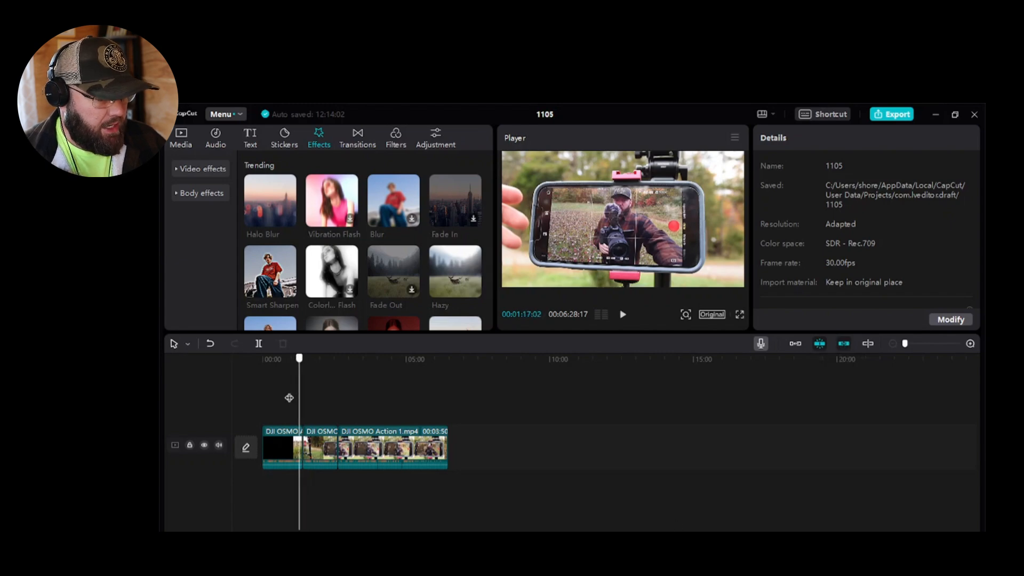
- Split the third clip at 00:03:44:28
{"action": "left_click", "coordinate": [236, 395]}
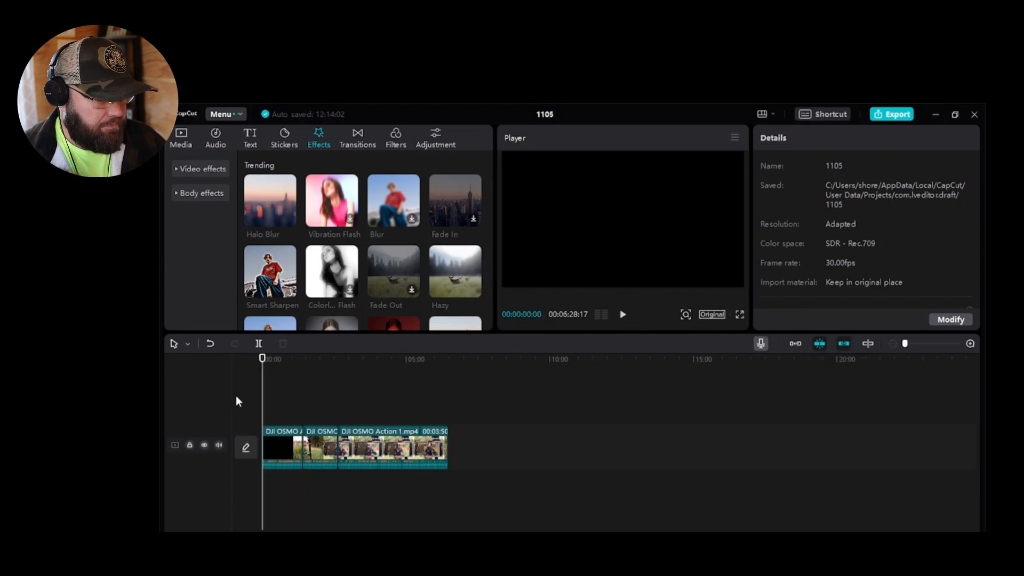
{"action": "left_click", "coordinate": [269, 401]}
{"action": "left_click_drag", "start_coordinate": [279, 401], "coordinate": [375, 408]}
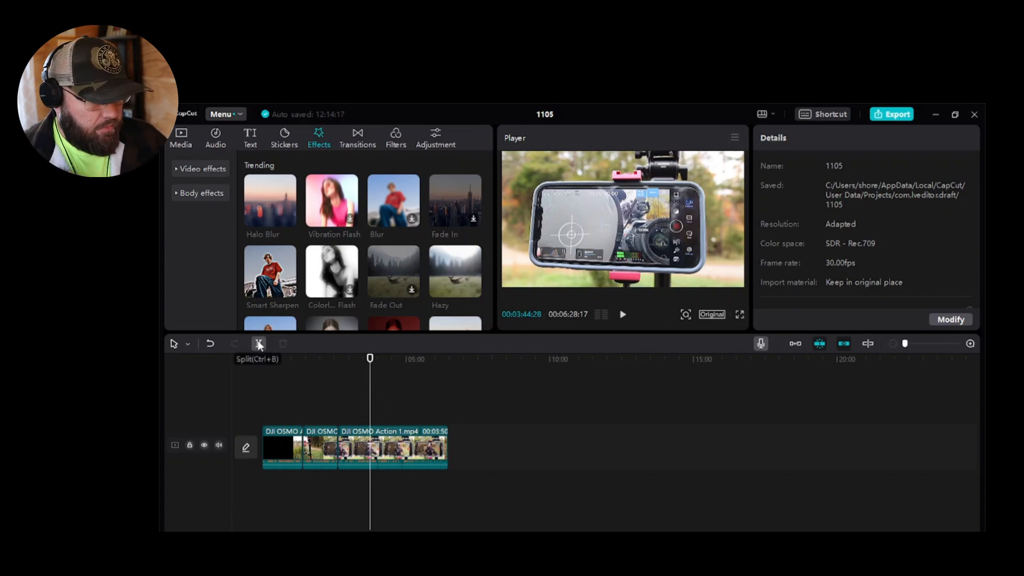
{"action": "left_click", "coordinate": [376, 451]}
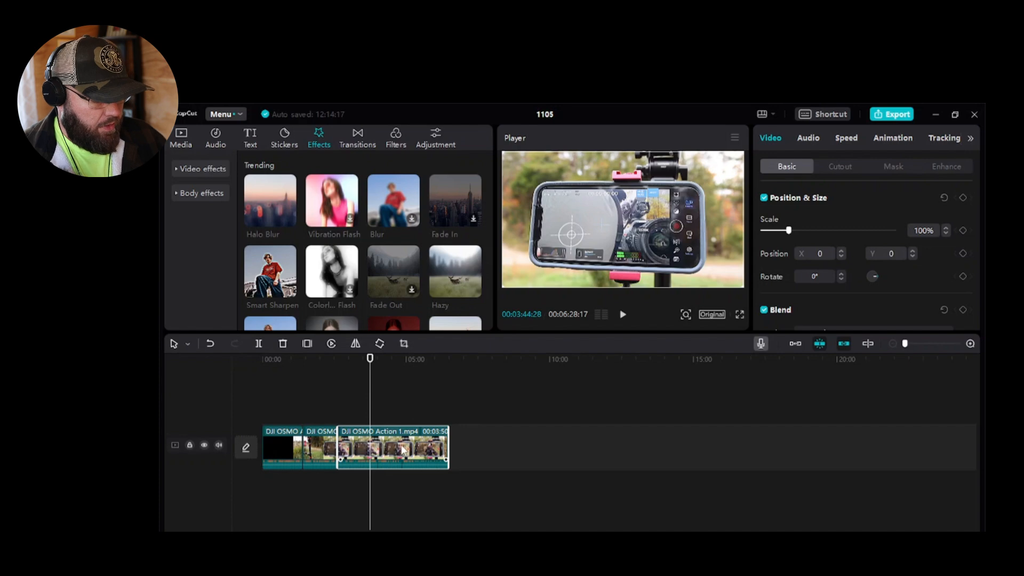
{"action": "key", "text": "ctrl+b"}
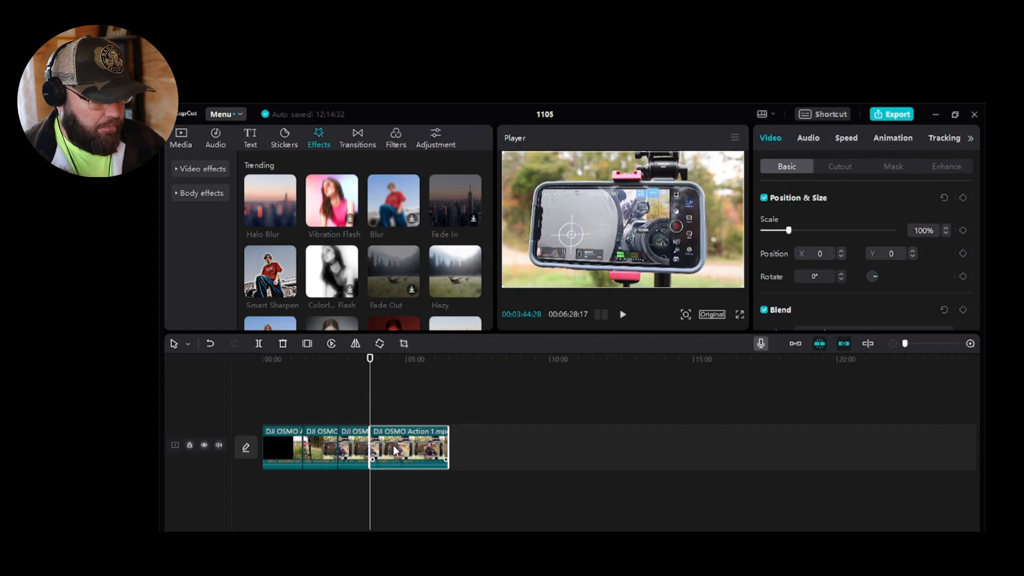
- Move the last clip segment to an upper track and split the clips on both tracks at 00:03:12:02
{"action": "left_click_drag", "start_coordinate": [401, 442], "coordinate": [354, 381]}
{"action": "left_click", "coordinate": [310, 386]}
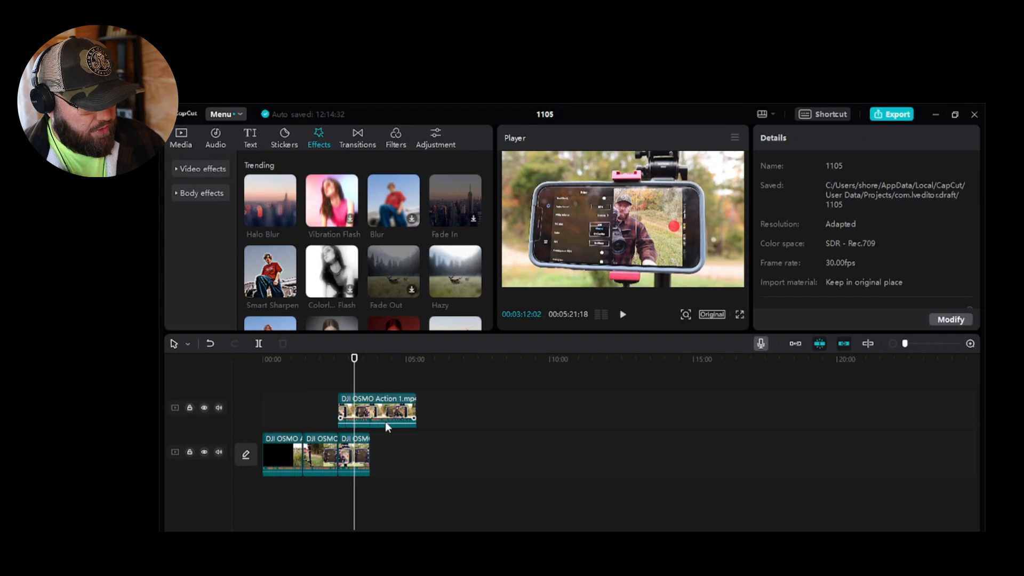
{"action": "key", "text": "ctrl+b"}
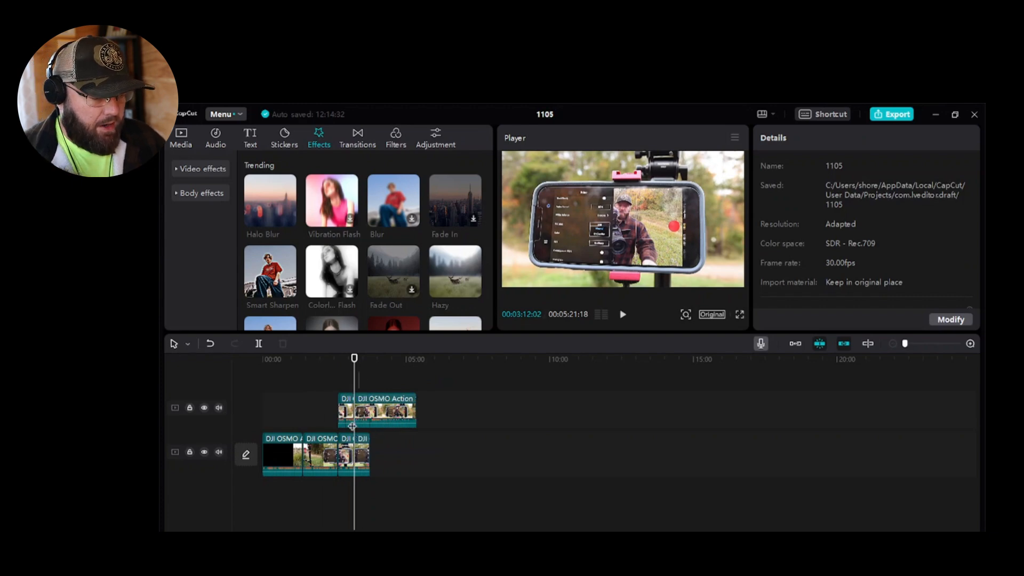
- Try moving the last main-track piece, and undo the edits back to all segments sitting on the main track
{"action": "left_click", "coordinate": [365, 460]}
{"action": "left_click_drag", "start_coordinate": [364, 459], "coordinate": [376, 460]}
{"action": "key", "text": "ctrl+z"}
{"action": "key", "text": "ctrl+z"}
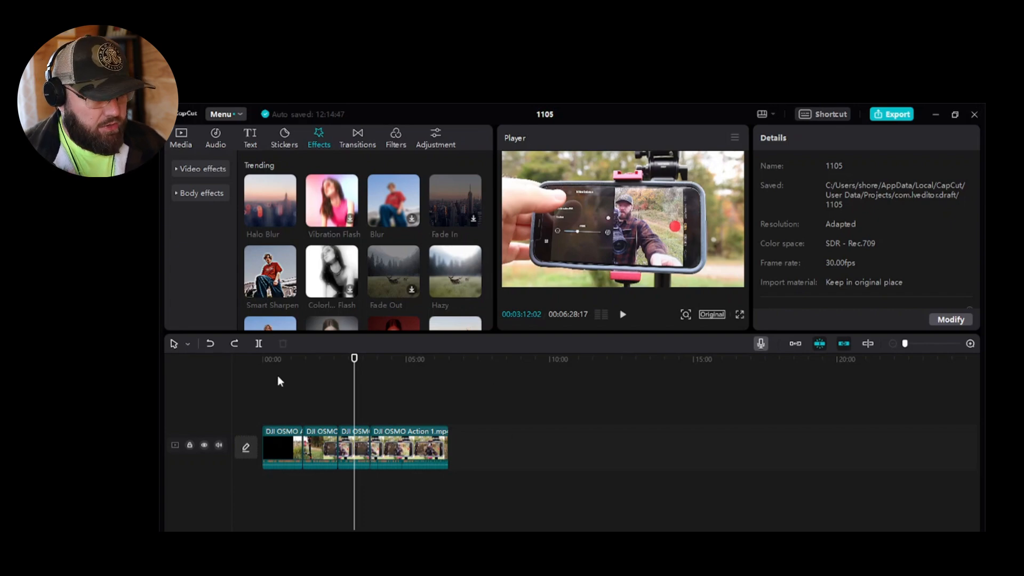
- Cut the last clip segment at four successive points with the Split tool
{"action": "left_click", "coordinate": [187, 344]}
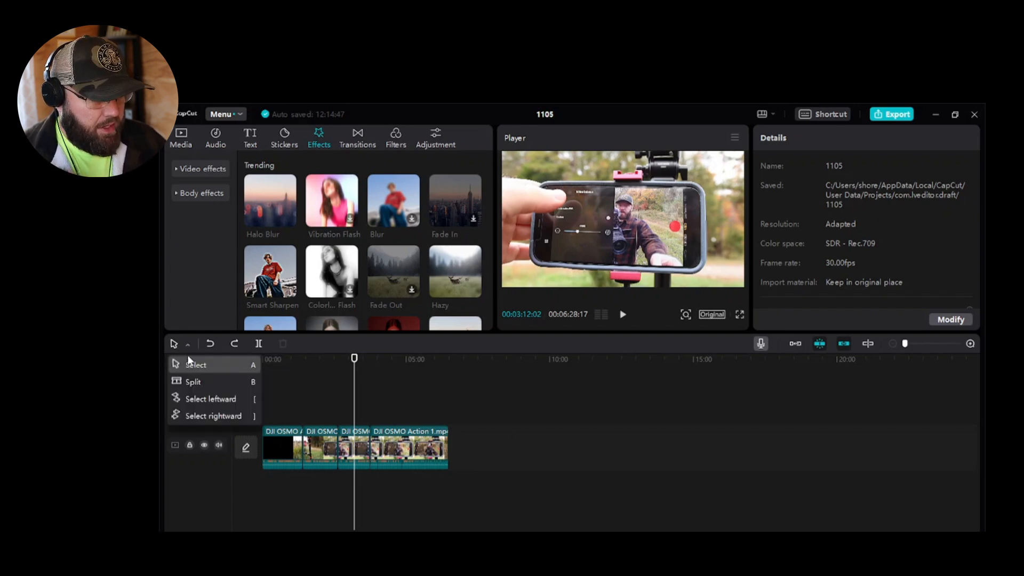
{"action": "left_click", "coordinate": [193, 382]}
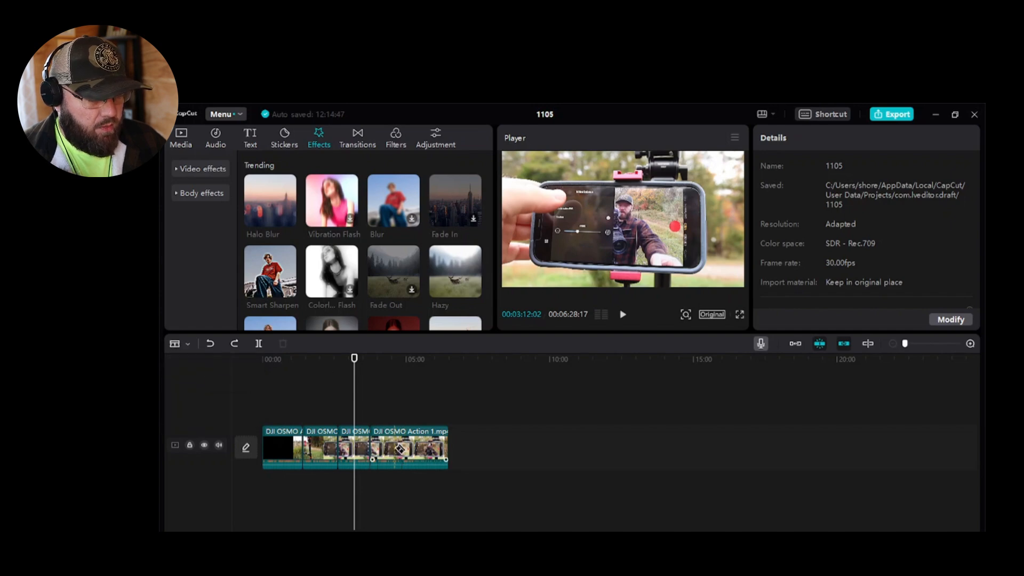
{"action": "left_click", "coordinate": [394, 447]}
{"action": "left_click", "coordinate": [408, 448]}
{"action": "left_click", "coordinate": [421, 448]}
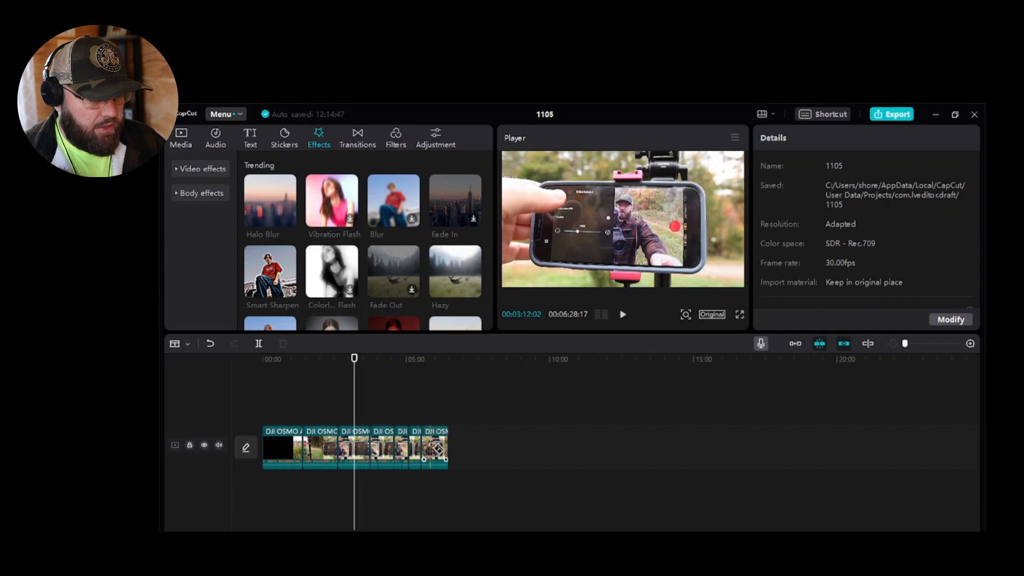
{"action": "left_click", "coordinate": [435, 449]}
- Undo the Split tool cuts and the earlier split so the third clip is one piece
{"action": "key", "text": "ctrl+z"}
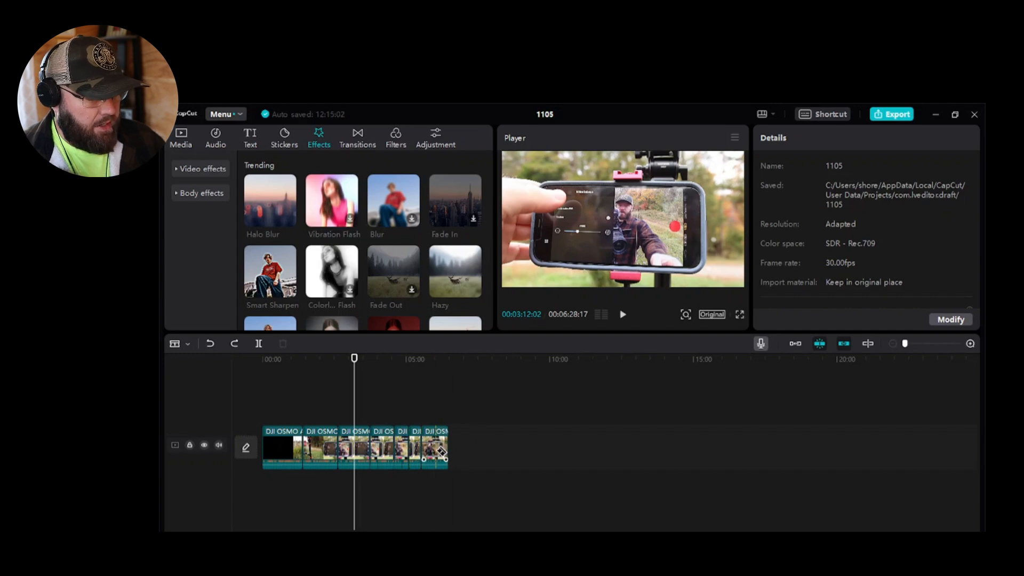
{"action": "key", "text": "ctrl+z"}
{"action": "key", "text": "ctrl+z"}
{"action": "key", "text": "ctrl+z"}
{"action": "key", "text": "ctrl+z"}
{"action": "key", "text": "ctrl+z"}
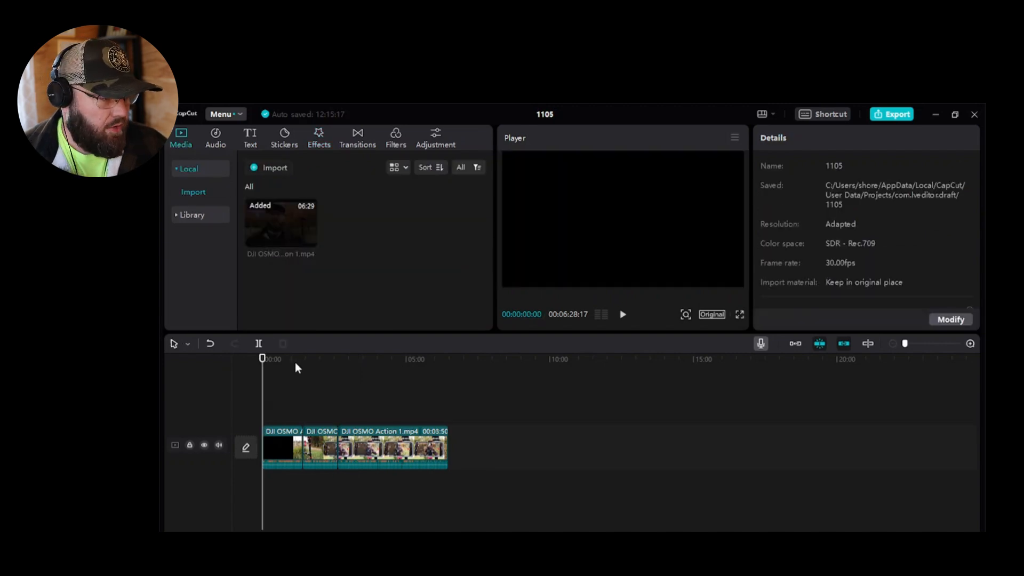
- Look through the music library, the sound effect categories and the Halloween sound effects
{"action": "left_click", "coordinate": [215, 138]}
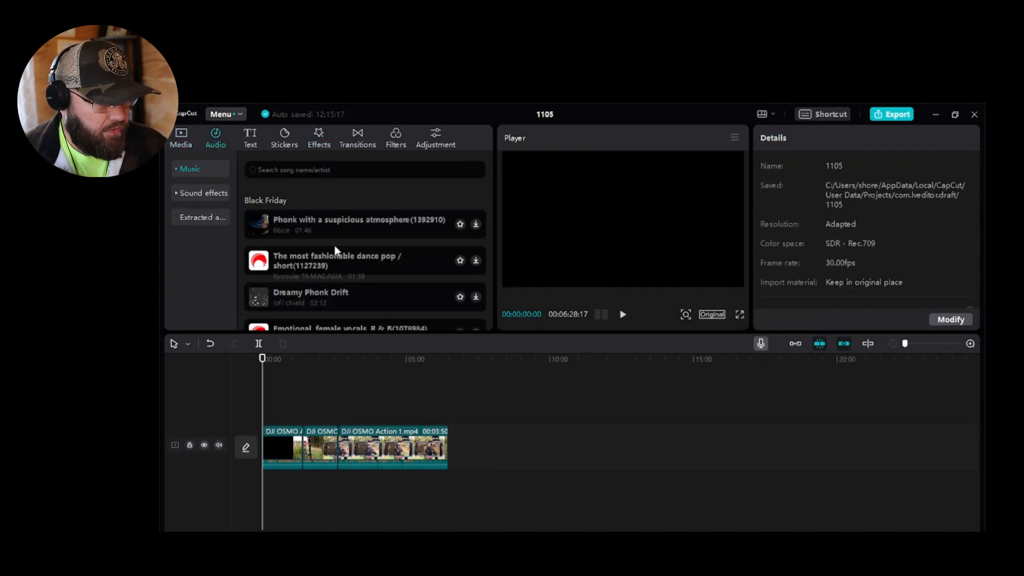
{"action": "left_click_drag", "start_coordinate": [489, 190], "coordinate": [478, 171]}
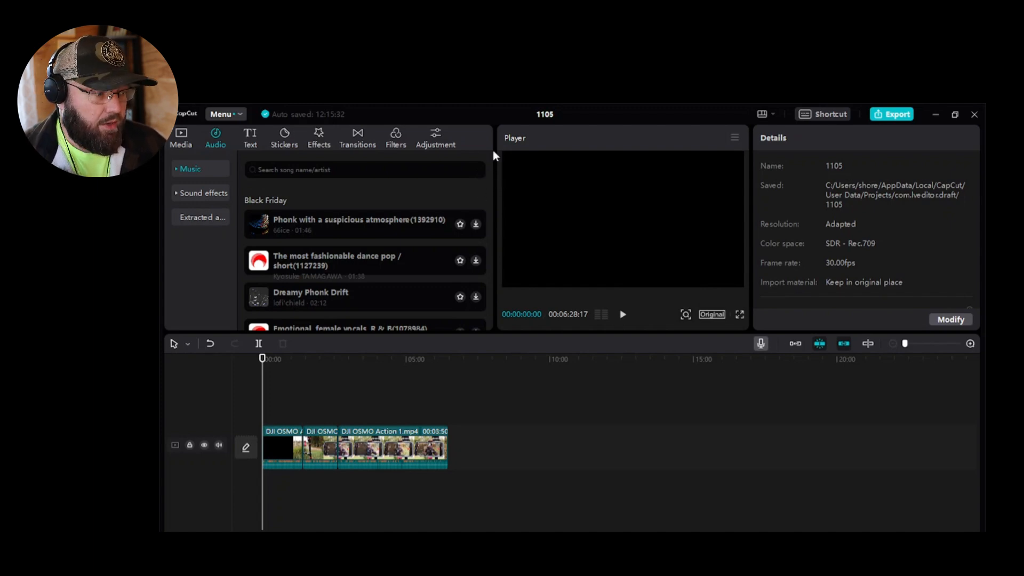
{"action": "scroll", "coordinate": [384, 273], "scroll_direction": "down", "scroll_amount": 5}
{"action": "scroll", "coordinate": [379, 284], "scroll_direction": "down", "scroll_amount": 5}
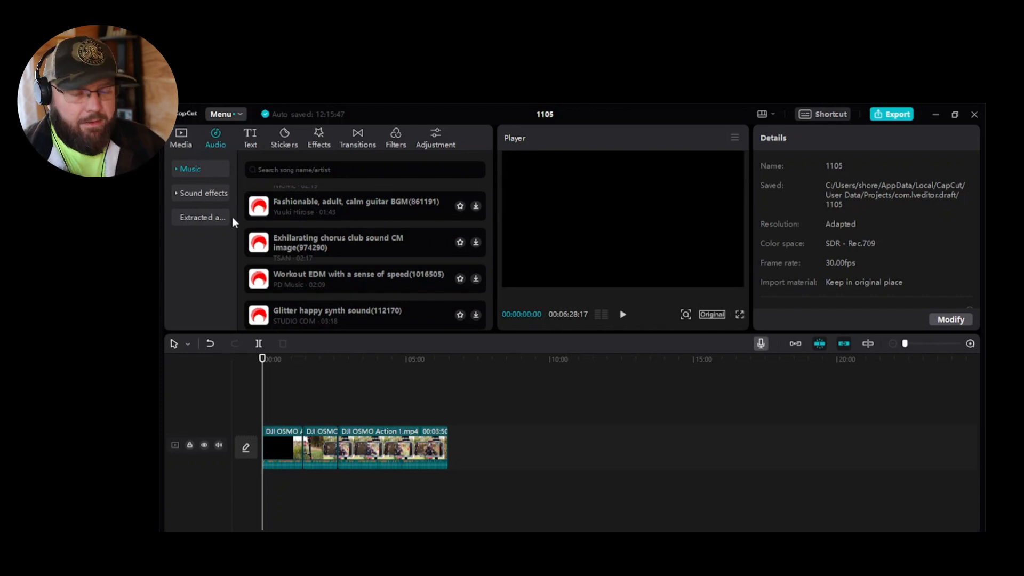
{"action": "left_click", "coordinate": [211, 194]}
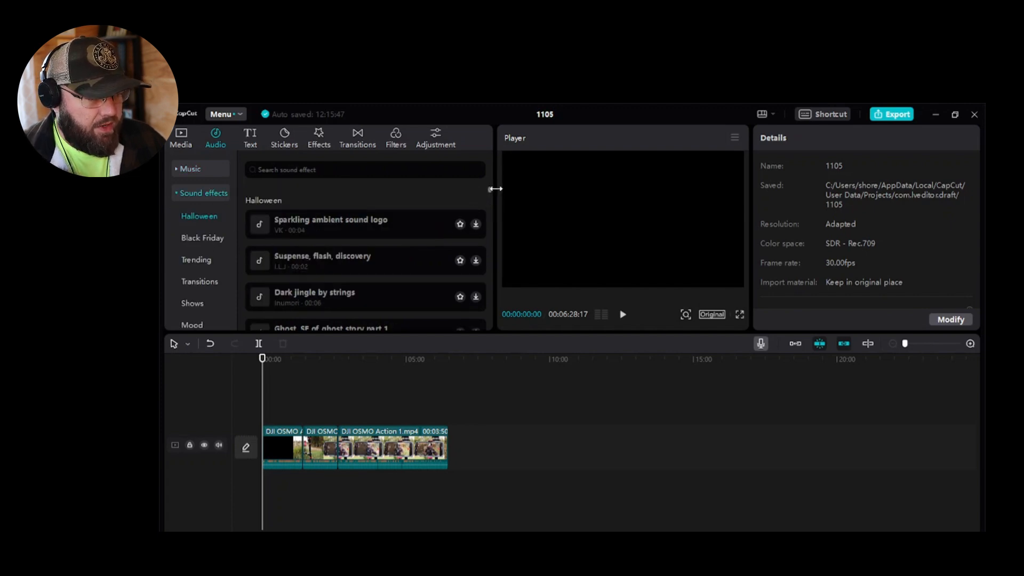
{"action": "left_click_drag", "start_coordinate": [489, 190], "coordinate": [478, 149]}
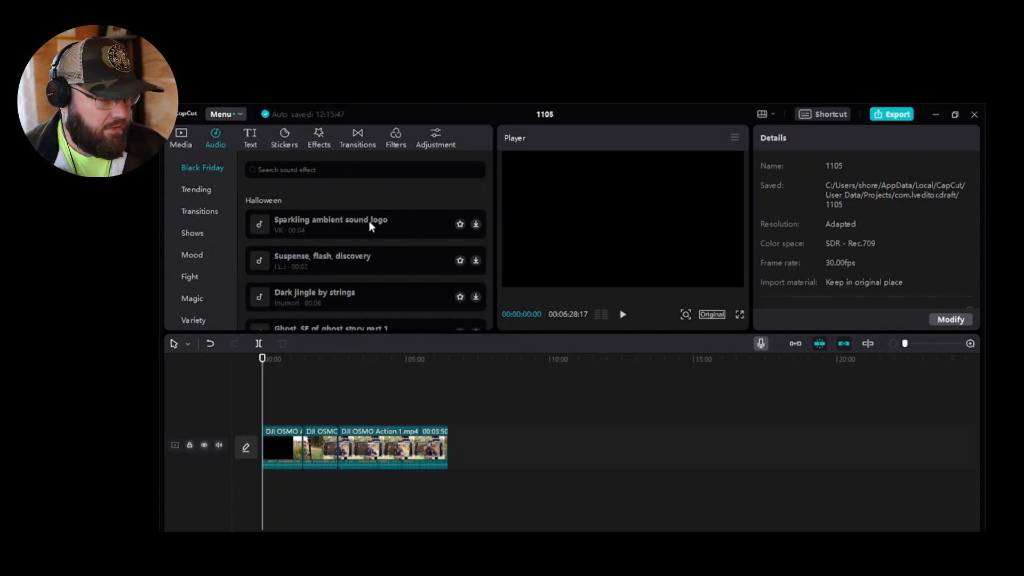
{"action": "scroll", "coordinate": [193, 232], "scroll_direction": "down", "scroll_amount": 5}
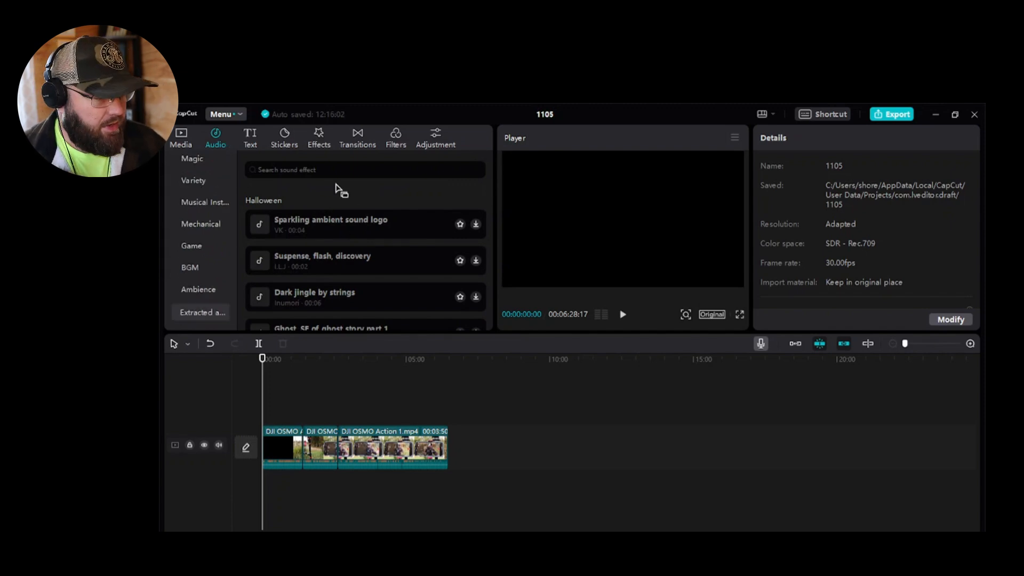
{"action": "scroll", "coordinate": [409, 259], "scroll_direction": "down", "scroll_amount": 2}
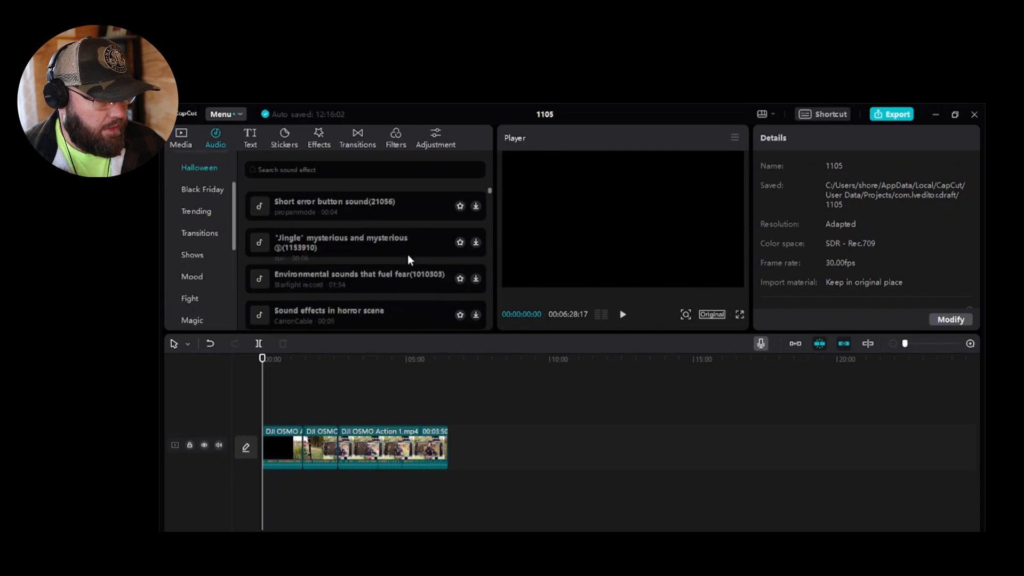
{"action": "scroll", "coordinate": [382, 283], "scroll_direction": "up", "scroll_amount": 2}
- Search the sound effects for "page turn" and look through the matches
{"action": "left_click", "coordinate": [353, 172]}
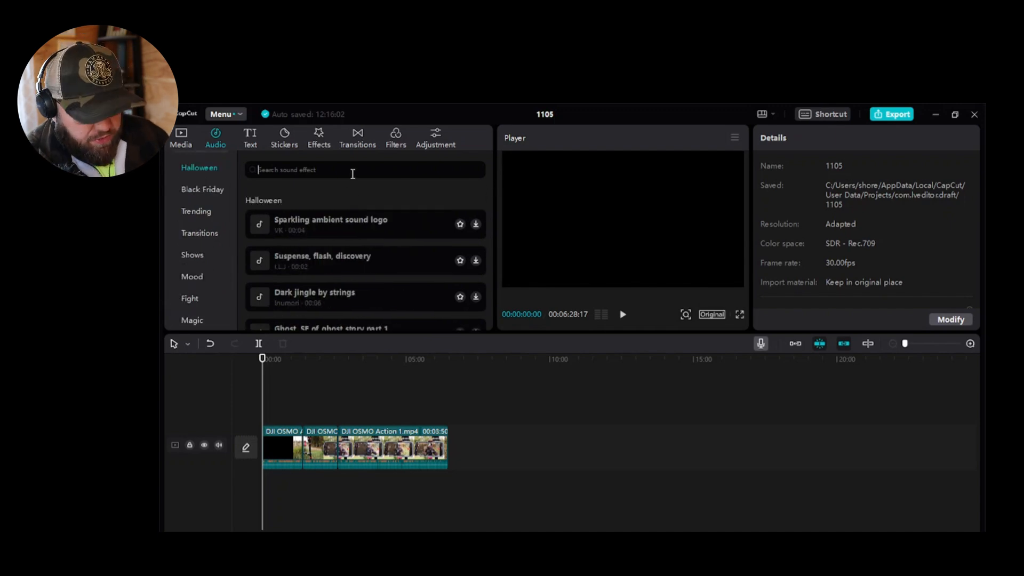
{"action": "type", "text": "pa"}
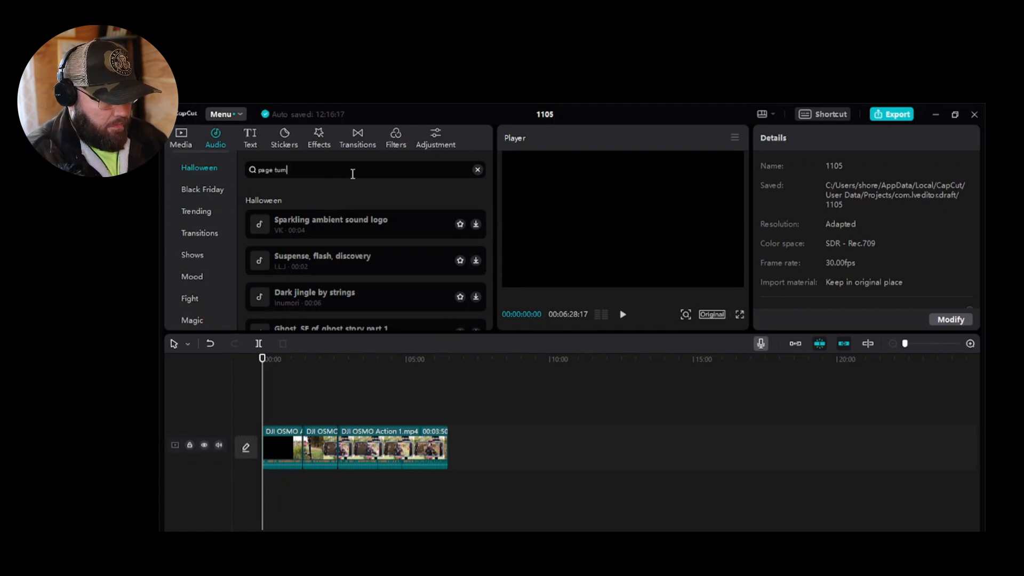
{"action": "type", "text": "ge turn"}
{"action": "key", "text": "Return"}
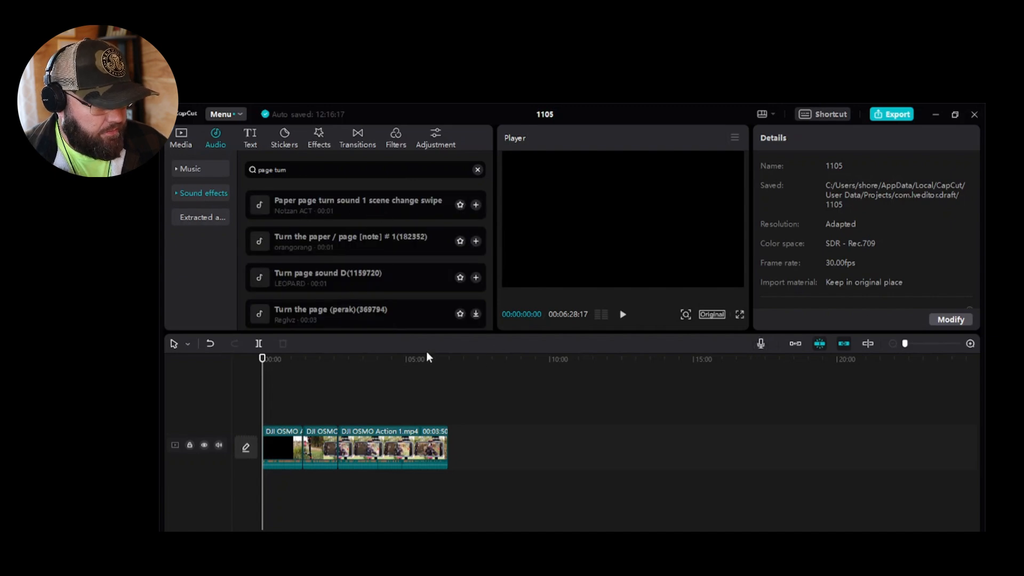
{"action": "scroll", "coordinate": [411, 311], "scroll_direction": "down", "scroll_amount": 3}
{"action": "scroll", "coordinate": [354, 284], "scroll_direction": "up", "scroll_amount": 3}
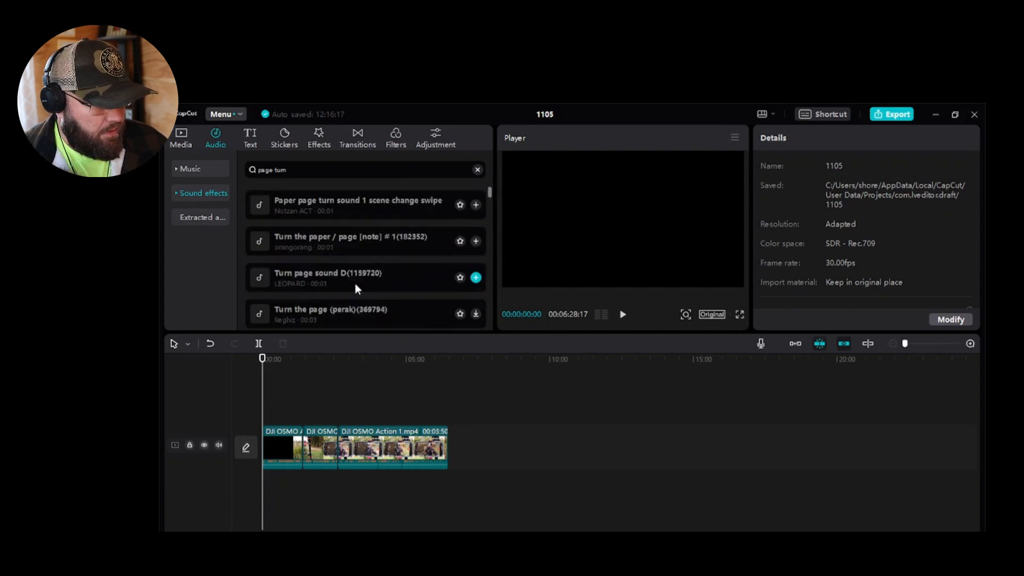
- Add the "Paper page turn sound 1 scene change swipe" effect below the first clip and move it to about 7 seconds
{"action": "left_click_drag", "start_coordinate": [353, 205], "coordinate": [276, 485]}
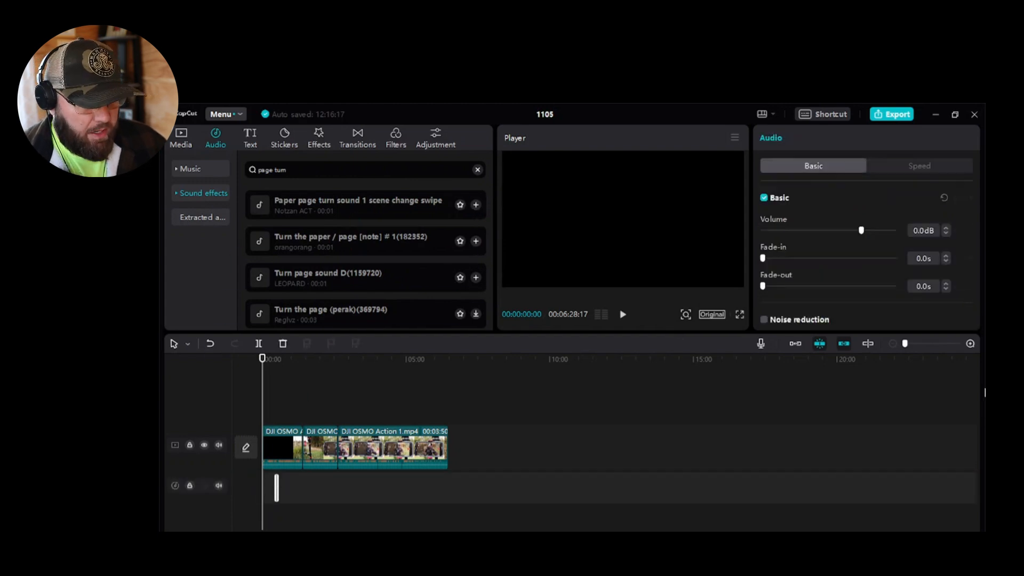
{"action": "left_click", "coordinate": [969, 343]}
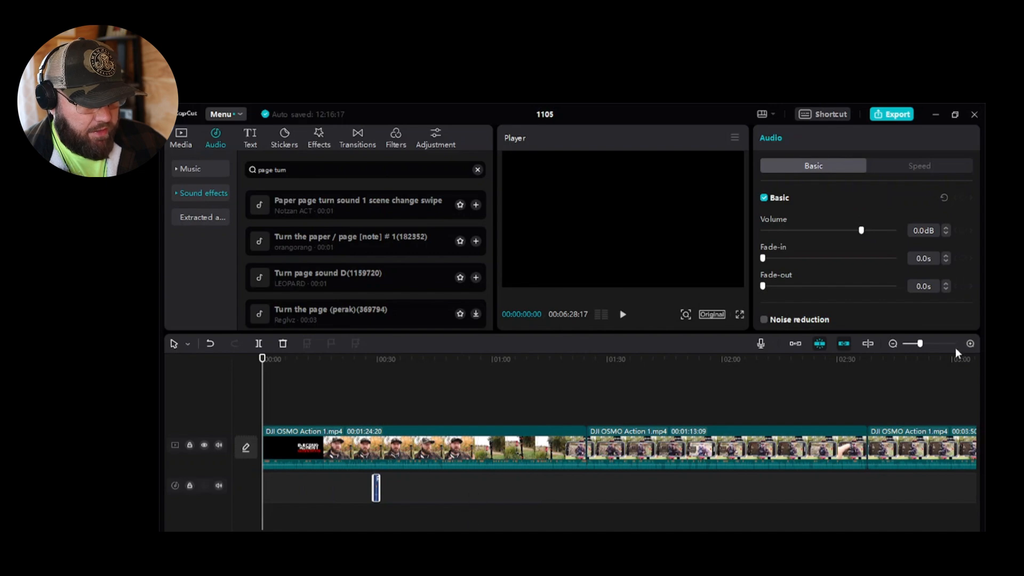
{"action": "left_click", "coordinate": [970, 343]}
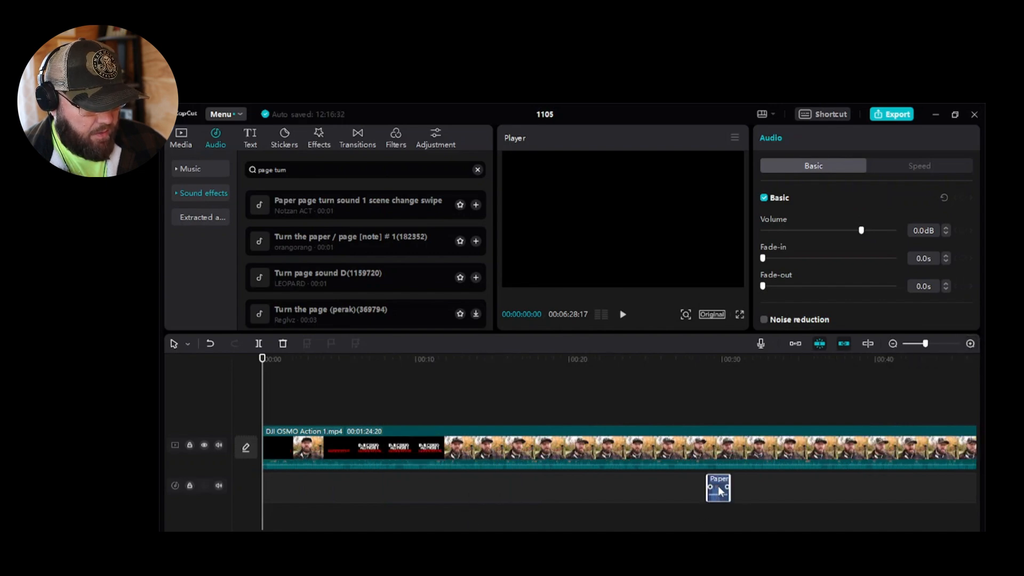
{"action": "left_click_drag", "start_coordinate": [717, 486], "coordinate": [381, 488]}
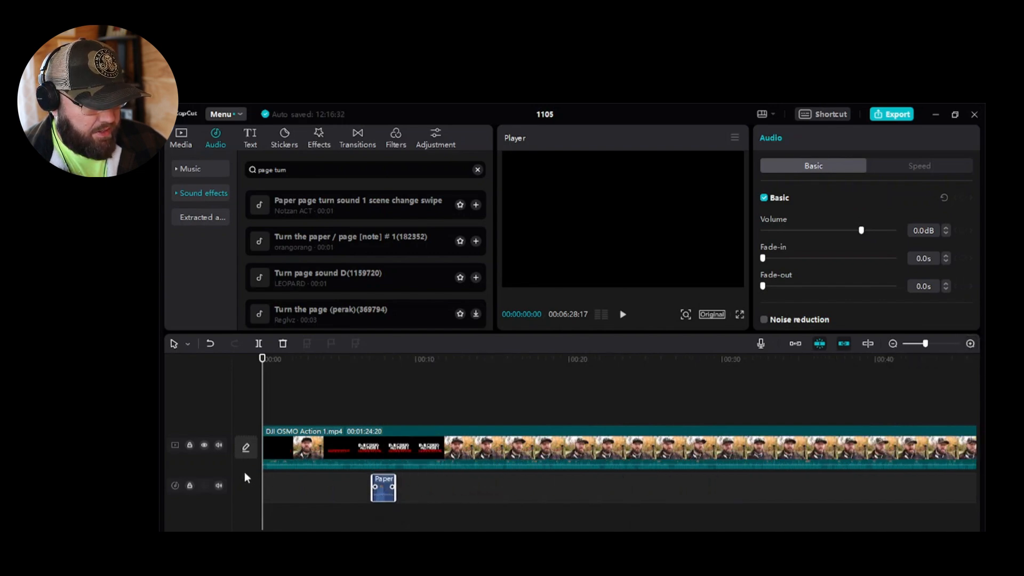
- Mute the main video track and play the page turn sound effect from just before its start
{"action": "left_click", "coordinate": [218, 446]}
{"action": "left_click_drag", "start_coordinate": [262, 396], "coordinate": [362, 409]}
{"action": "key", "text": "space"}
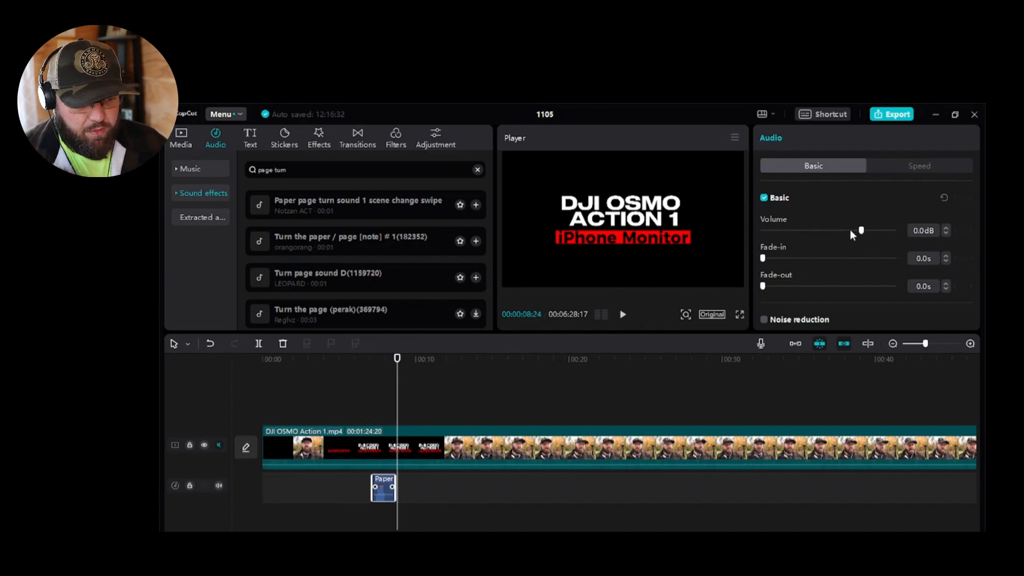
- Lower the page turn sound effect's volume to -18.0 dB and play it back from the start of the effect
{"action": "mouse_move", "coordinate": [851, 233]}
{"action": "left_mouse_down"}
{"action": "mouse_move", "coordinate": [806, 238]}
{"action": "mouse_move", "coordinate": [835, 232]}
{"action": "left_mouse_up"}
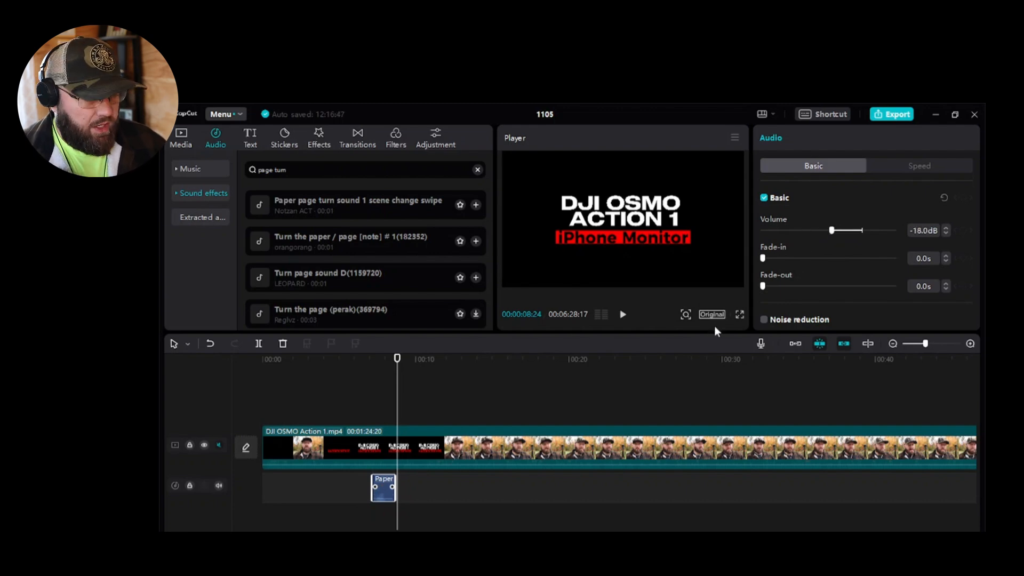
{"action": "left_click", "coordinate": [369, 414]}
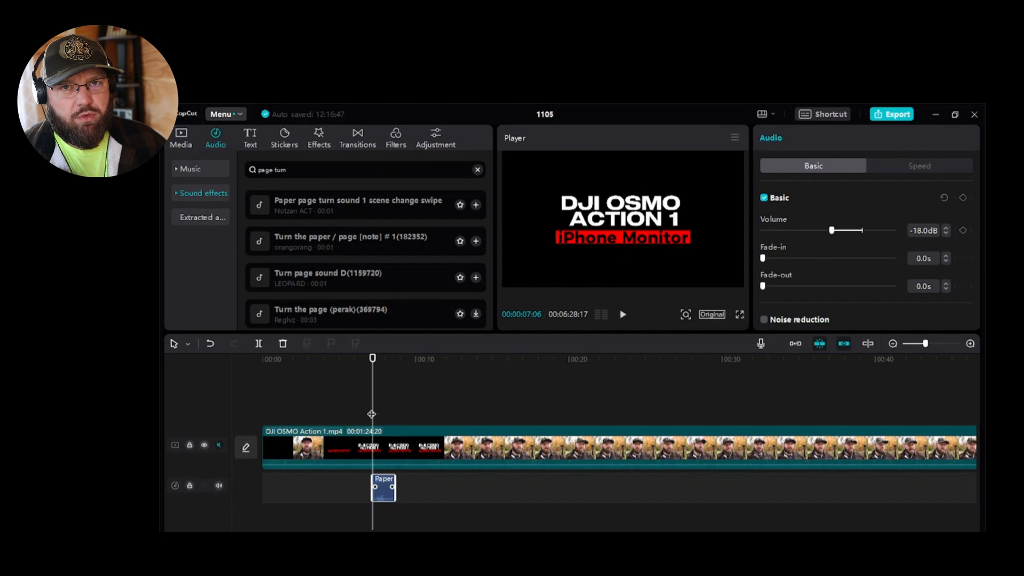
{"action": "key", "text": "space"}
{"action": "key", "text": "space"}
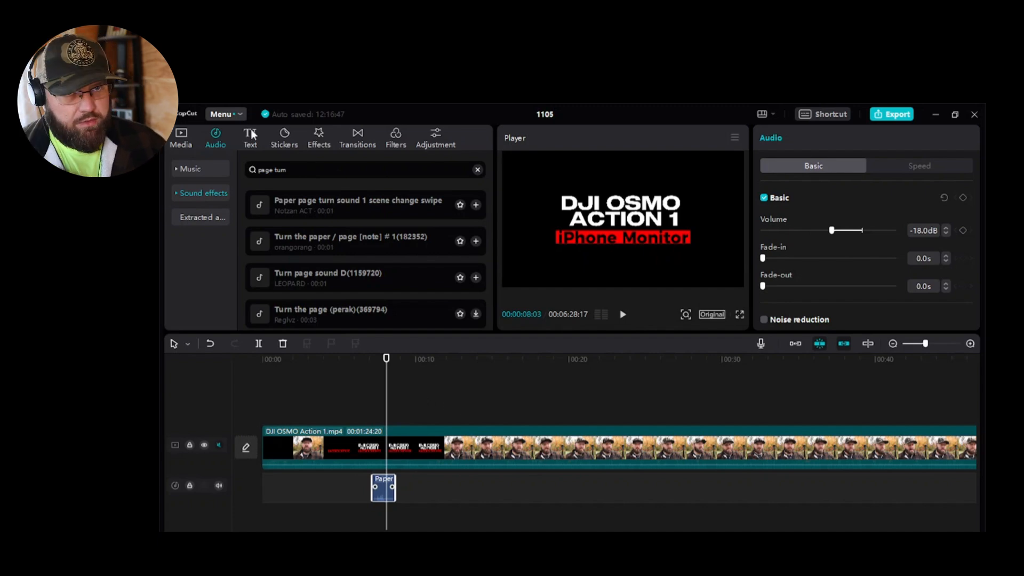
- Add a default text above the main video at about 20 seconds and reposition it in the preview to about X 427, Y 178
{"action": "left_click", "coordinate": [257, 140]}
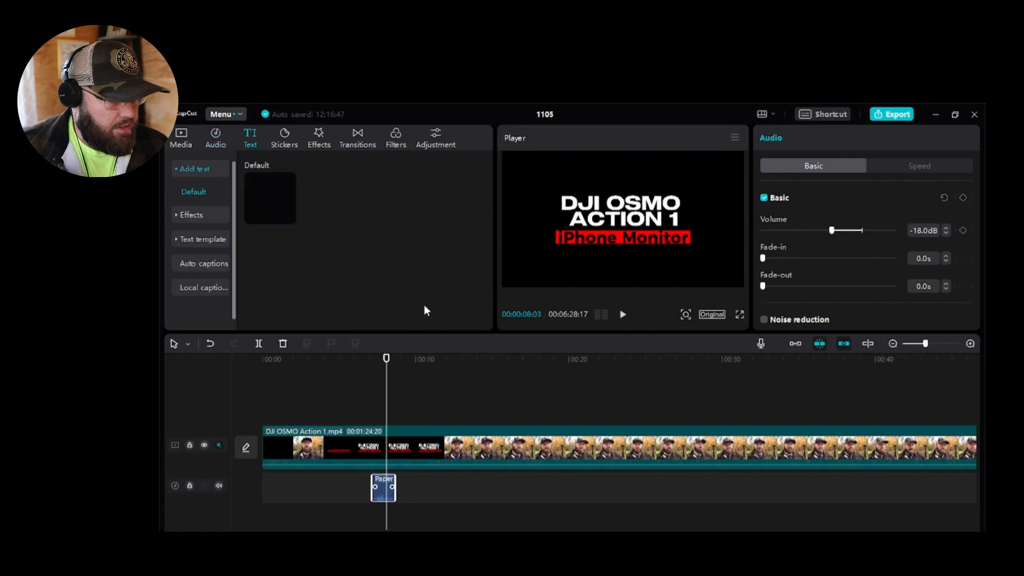
{"action": "mouse_move", "coordinate": [272, 213]}
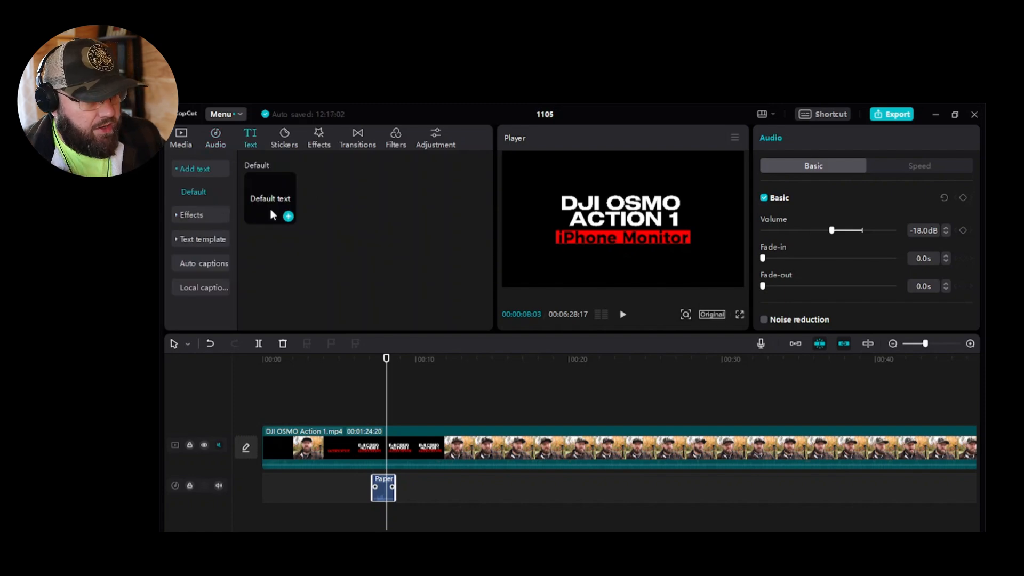
{"action": "left_click_drag", "start_coordinate": [267, 203], "coordinate": [597, 419]}
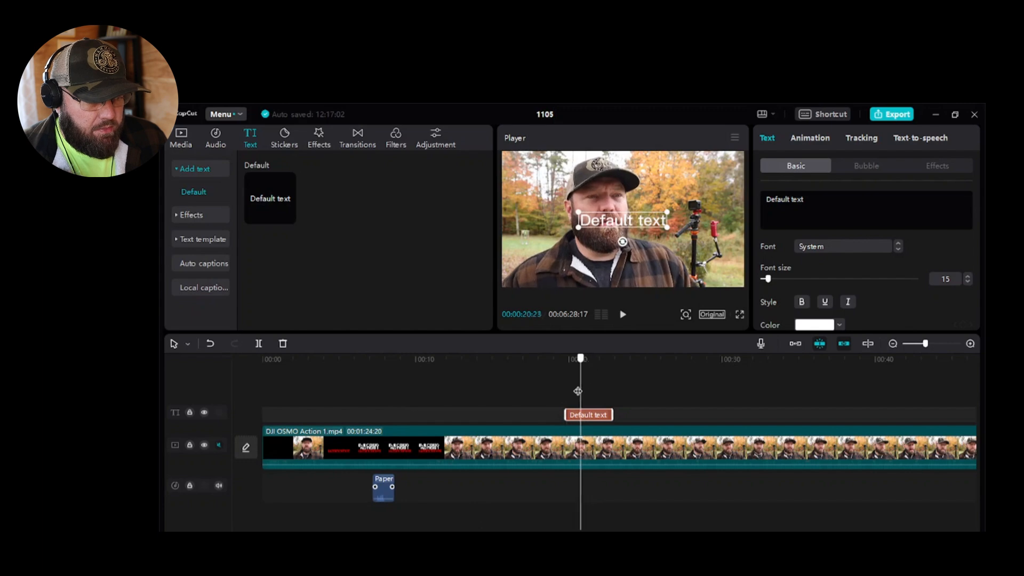
{"action": "left_click_drag", "start_coordinate": [618, 220], "coordinate": [645, 209]}
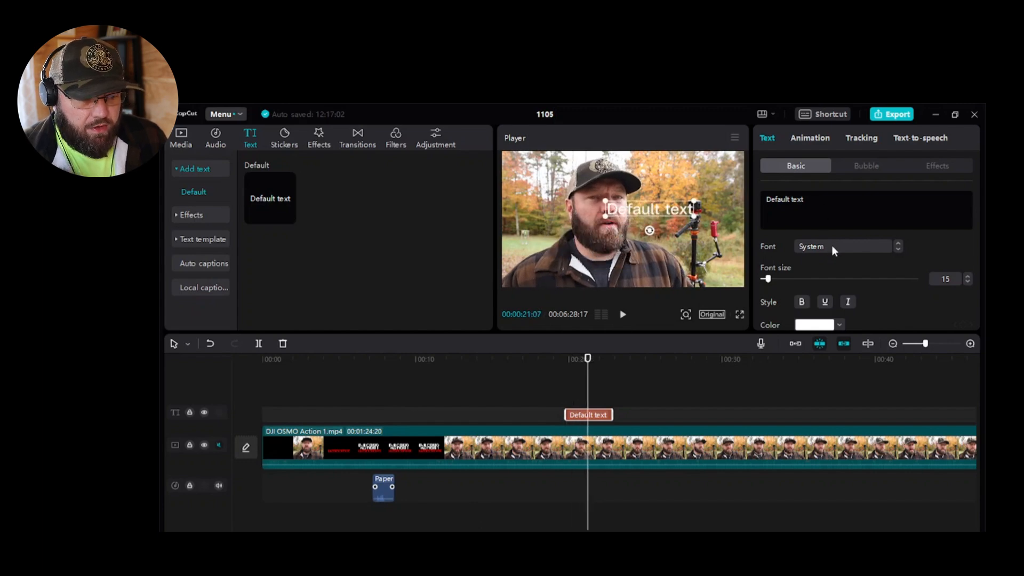
- Look through the default text's style, scale and position settings, and undo its last two moves
{"action": "scroll", "coordinate": [831, 250], "scroll_direction": "down", "scroll_amount": 5}
{"action": "scroll", "coordinate": [793, 213], "scroll_direction": "down", "scroll_amount": 2}
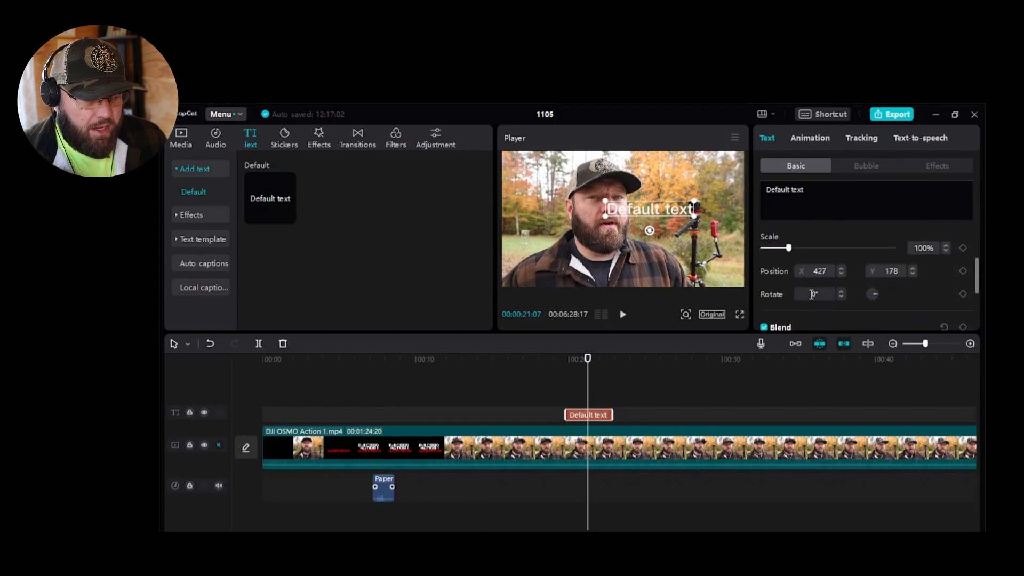
{"action": "scroll", "coordinate": [847, 234], "scroll_direction": "up", "scroll_amount": 5}
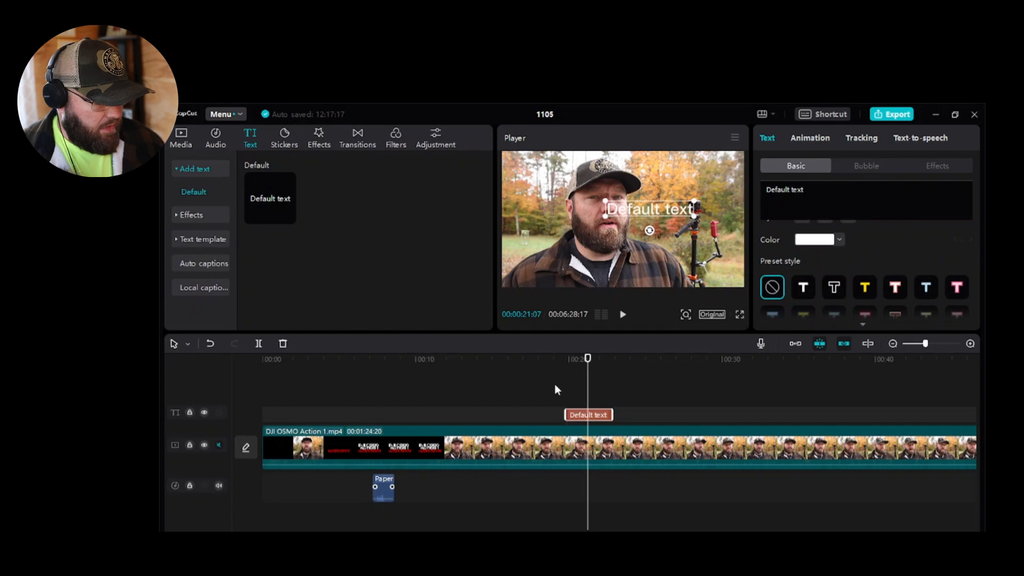
{"action": "key", "text": "ctrl+z"}
{"action": "key", "text": "ctrl+z"}
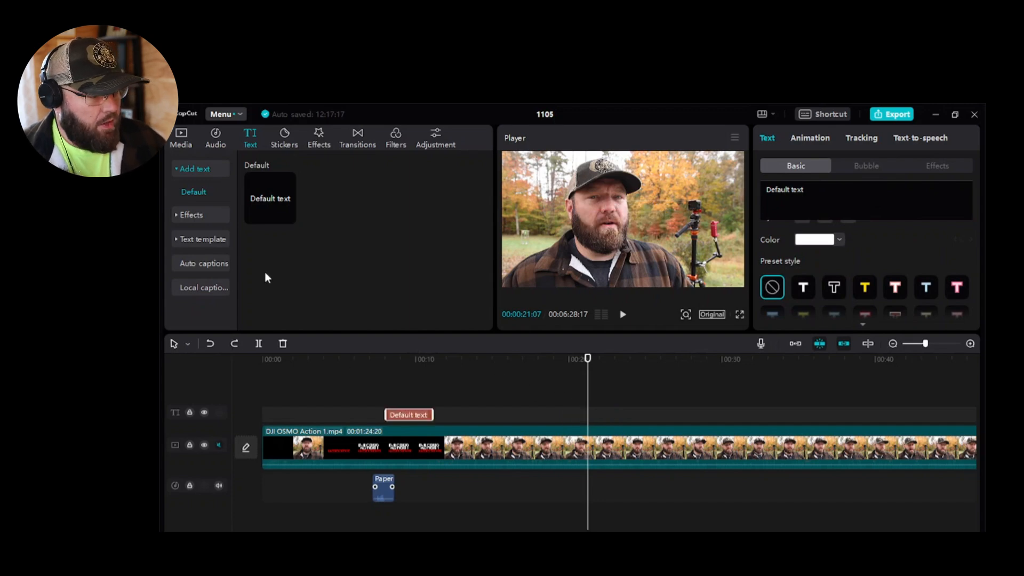
- Add the trending text template "TITLES / CHANGE TEXT EASILY" above the main video at about 21 seconds
{"action": "left_click", "coordinate": [214, 239]}
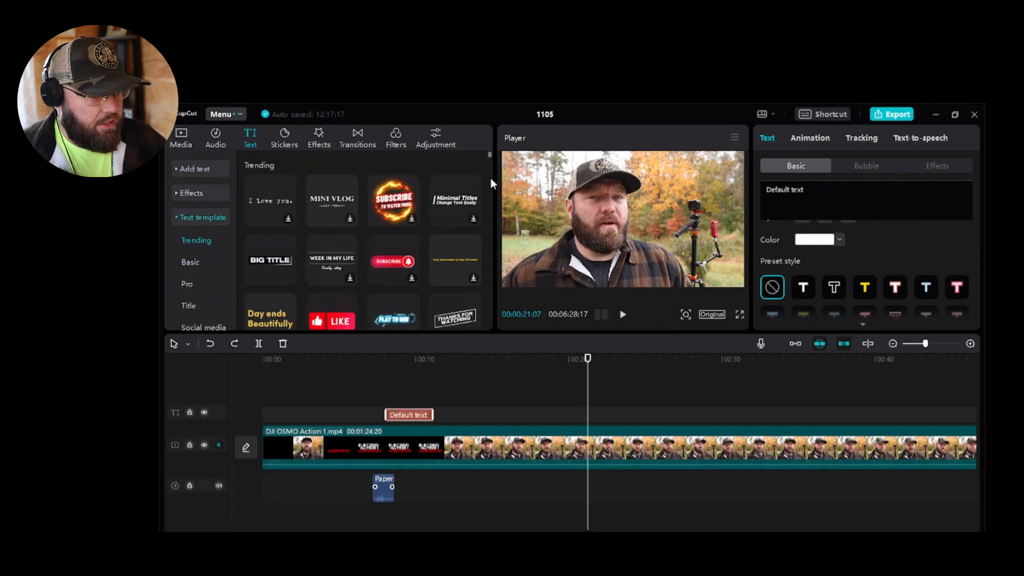
{"action": "left_click_drag", "start_coordinate": [489, 158], "coordinate": [488, 367]}
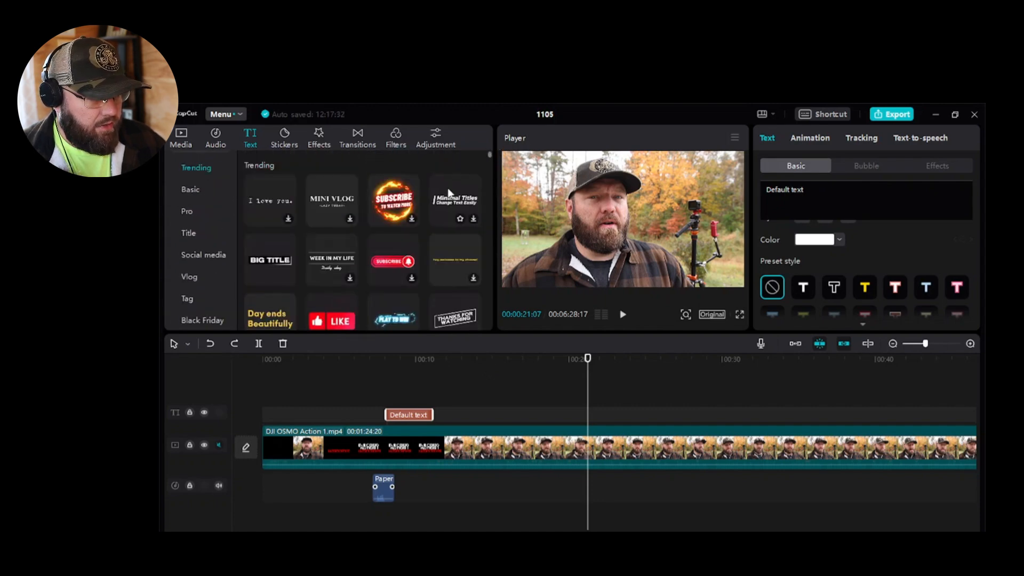
{"action": "scroll", "coordinate": [366, 242], "scroll_direction": "down", "scroll_amount": 2}
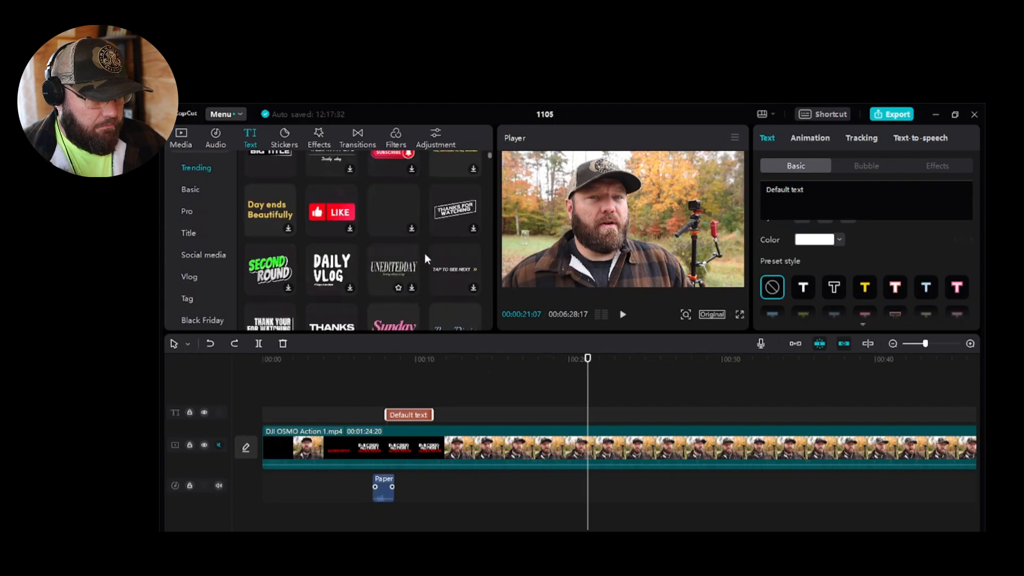
{"action": "scroll", "coordinate": [432, 244], "scroll_direction": "down", "scroll_amount": 3}
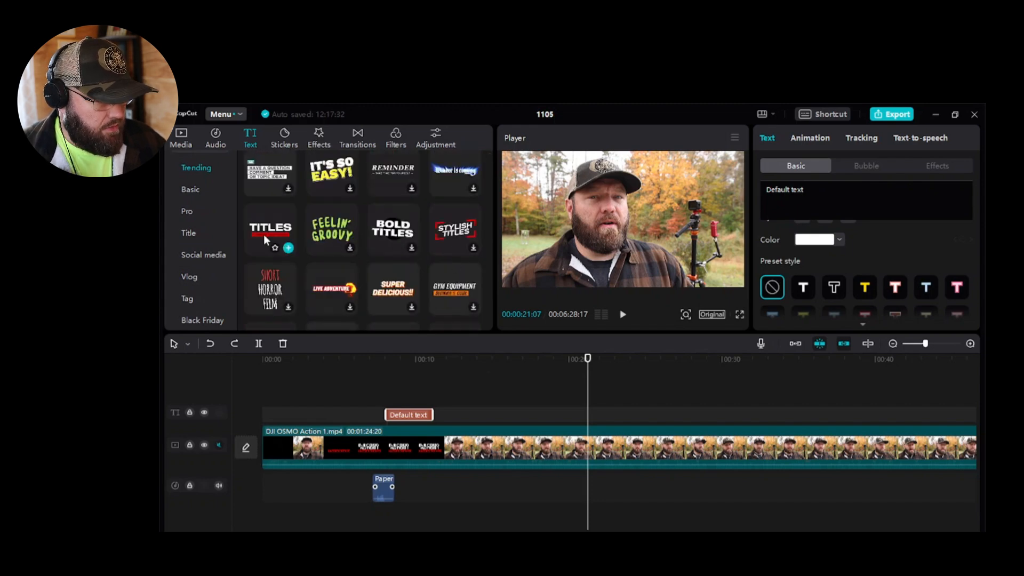
{"action": "mouse_move", "coordinate": [275, 231]}
{"action": "left_click_drag", "start_coordinate": [275, 230], "coordinate": [611, 383]}
- Place the black library clip beneath the title, trimmed to the title's length, and move the title onto the default text's track
{"action": "left_click", "coordinate": [183, 141]}
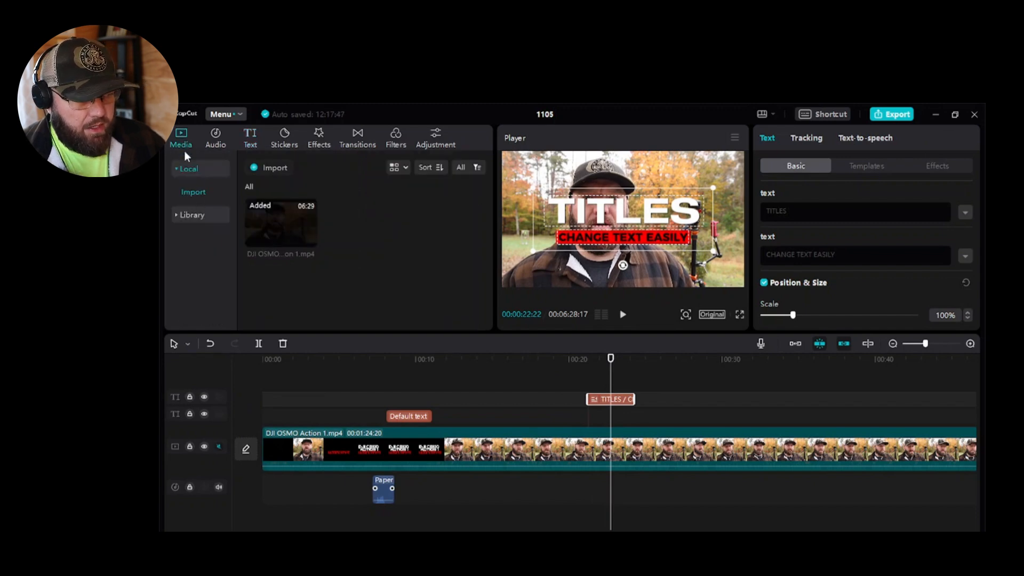
{"action": "left_click", "coordinate": [193, 215]}
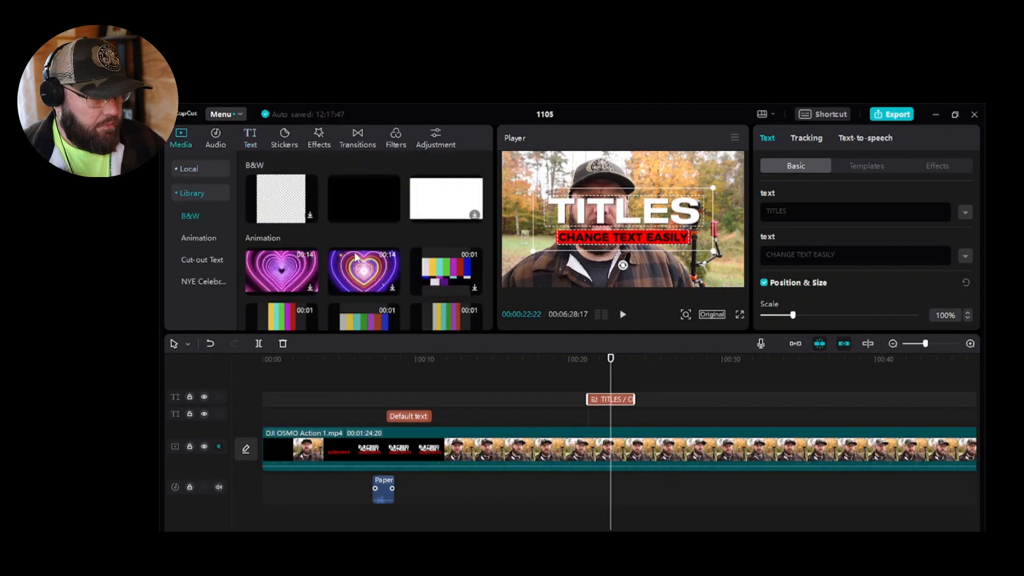
{"action": "left_click", "coordinate": [365, 205]}
{"action": "left_click_drag", "start_coordinate": [365, 197], "coordinate": [592, 419]}
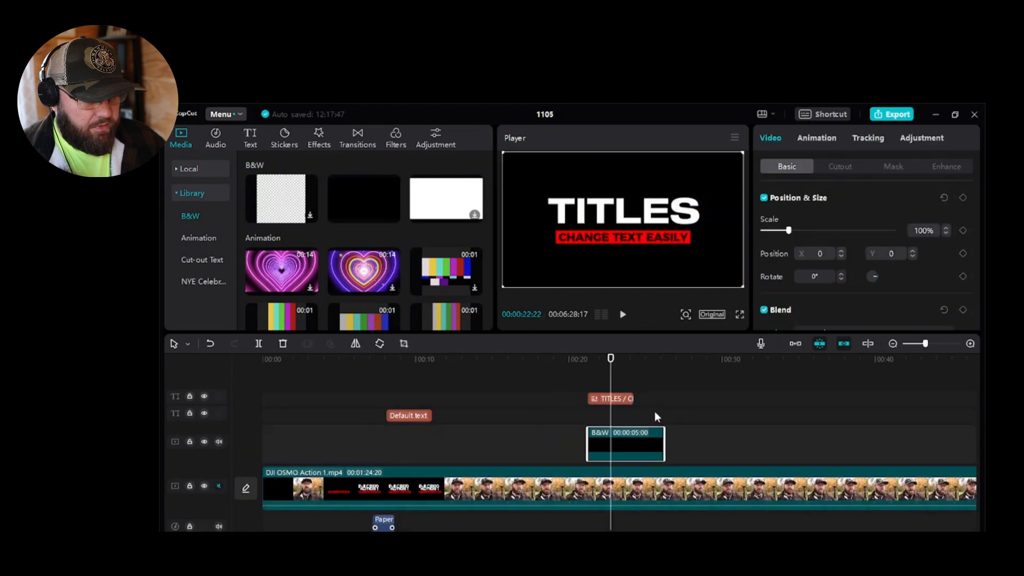
{"action": "left_click_drag", "start_coordinate": [663, 442], "coordinate": [634, 442]}
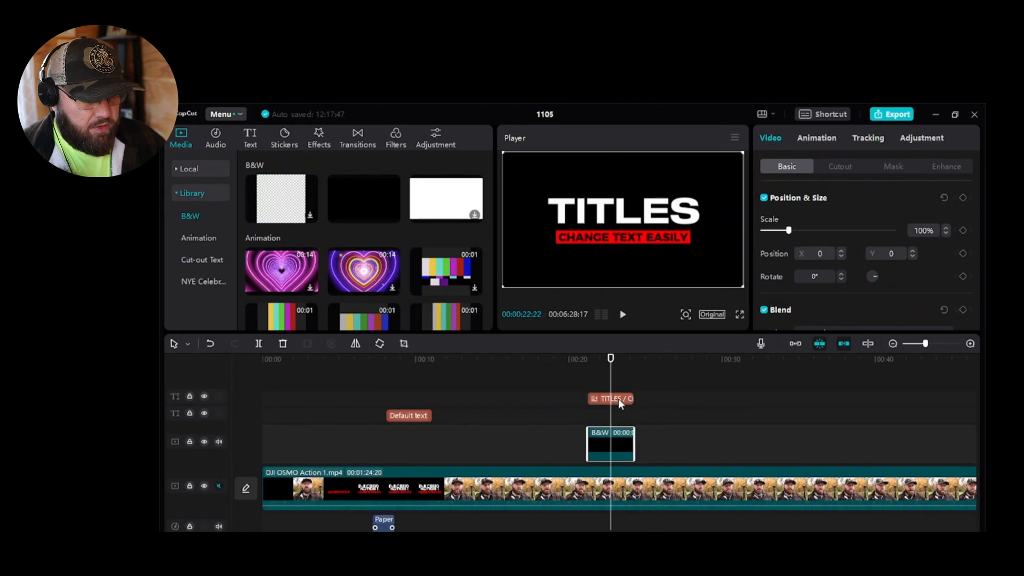
{"action": "mouse_move", "coordinate": [618, 403]}
{"action": "left_mouse_down"}
{"action": "mouse_move", "coordinate": [620, 420]}
{"action": "mouse_move", "coordinate": [598, 391]}
{"action": "mouse_move", "coordinate": [618, 391]}
{"action": "mouse_move", "coordinate": [598, 393]}
{"action": "mouse_move", "coordinate": [613, 392]}
{"action": "left_mouse_up"}
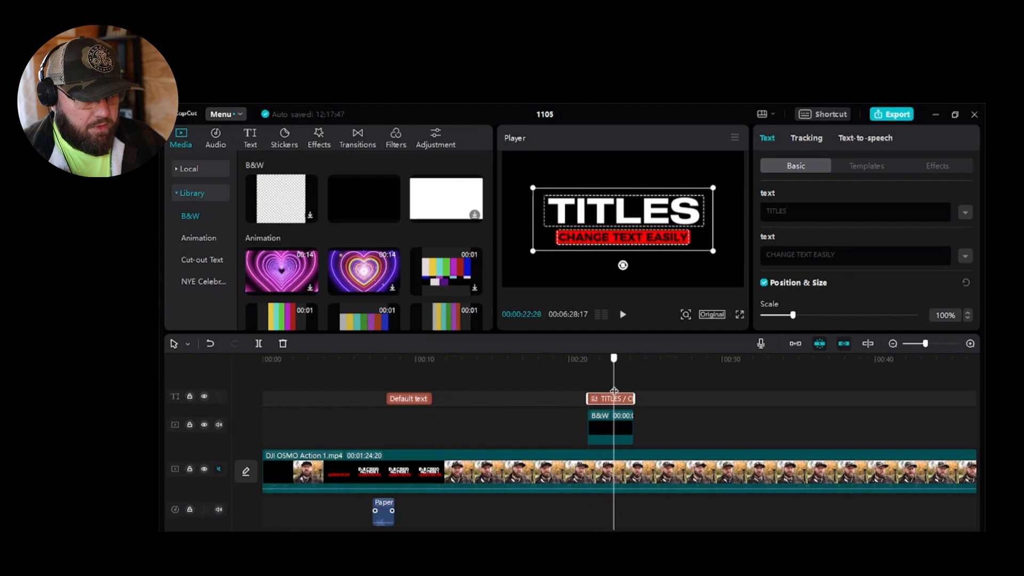
- Try the Retro video effect Torn Frames on the black clip, play the title section, and undo the effect
{"action": "left_click", "coordinate": [602, 430]}
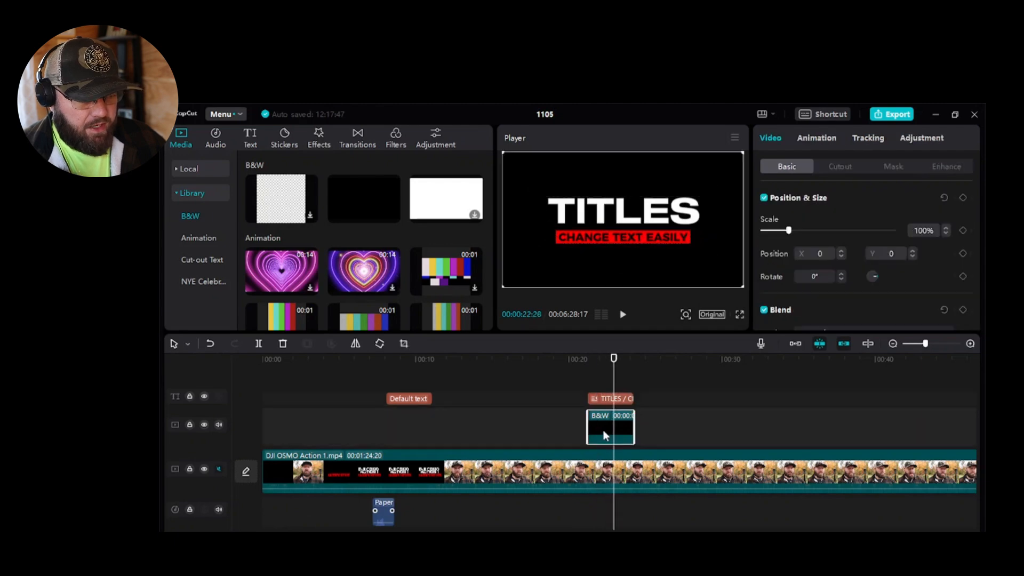
{"action": "left_click", "coordinate": [315, 142]}
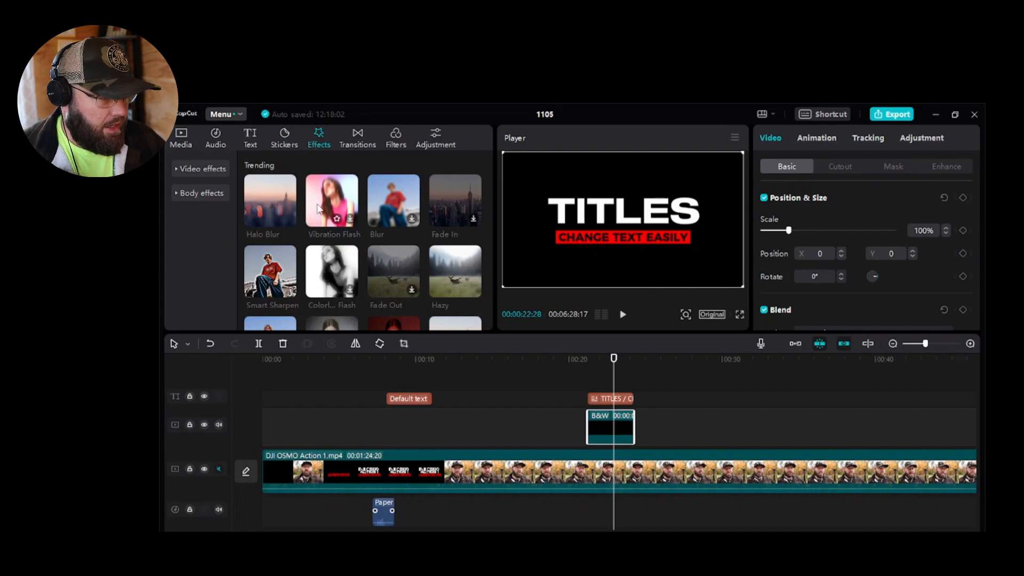
{"action": "left_click", "coordinate": [211, 169]}
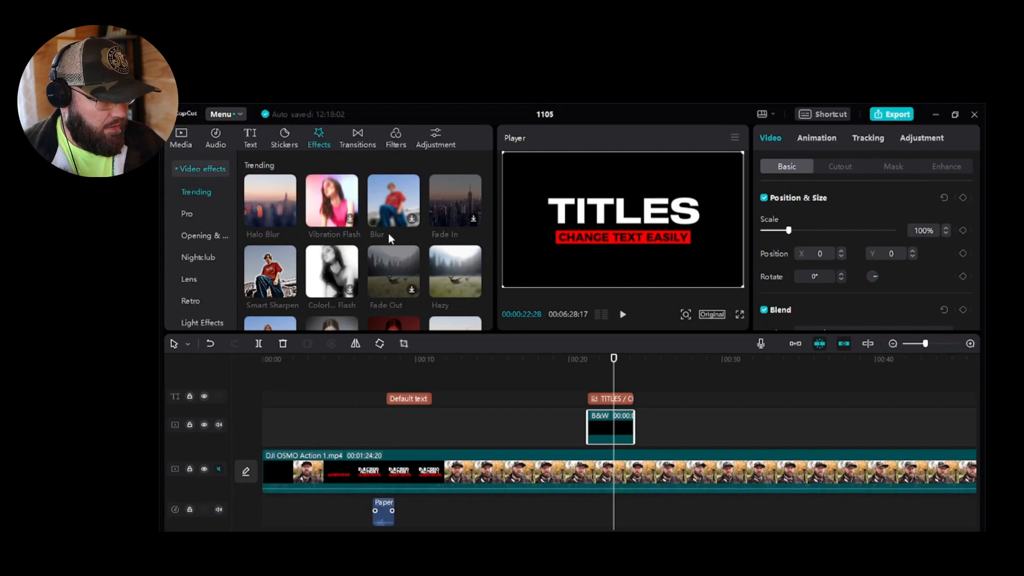
{"action": "left_click", "coordinate": [192, 300]}
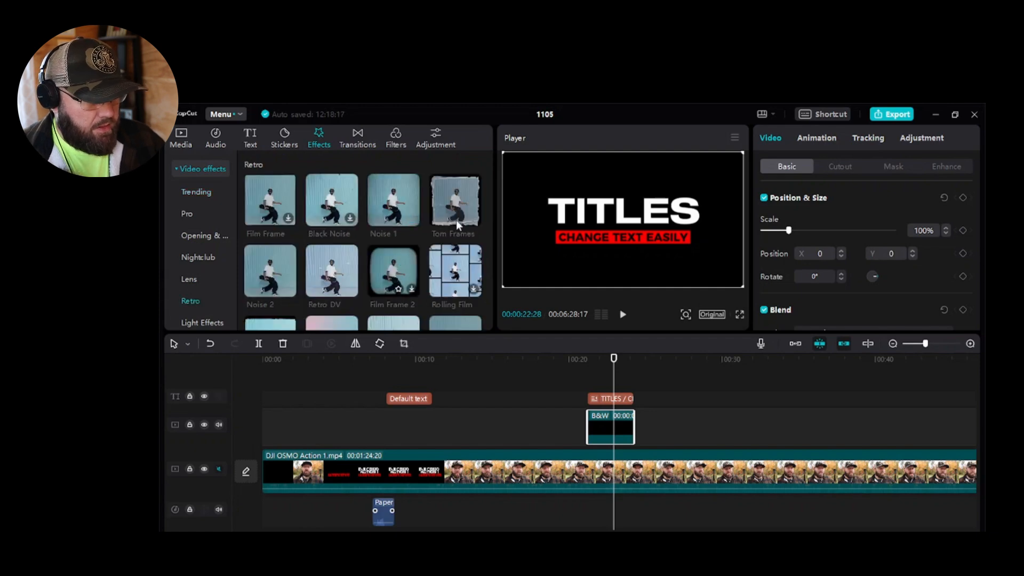
{"action": "left_click_drag", "start_coordinate": [455, 210], "coordinate": [609, 424]}
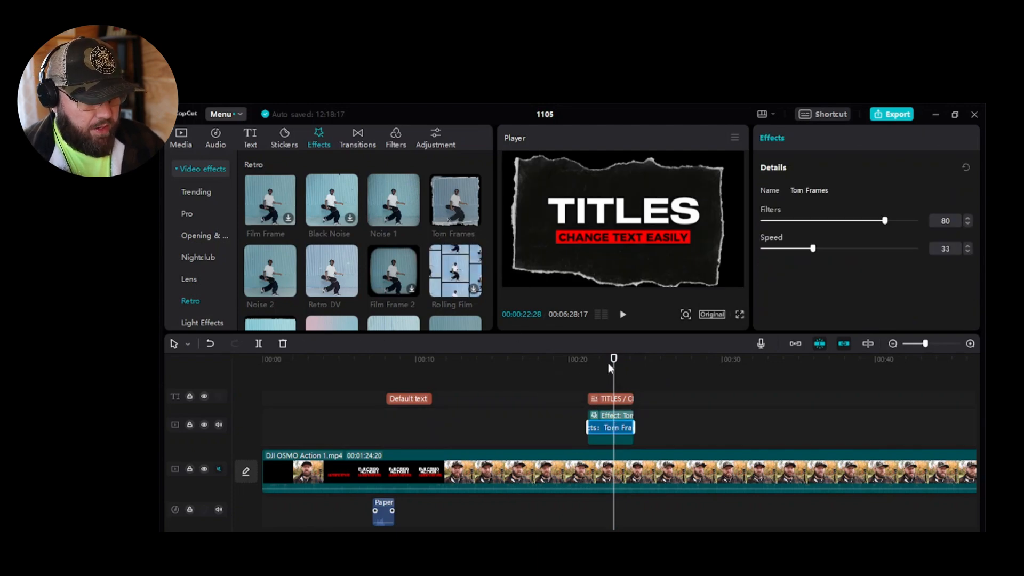
{"action": "left_click_drag", "start_coordinate": [614, 368], "coordinate": [587, 377]}
{"action": "key", "text": "space"}
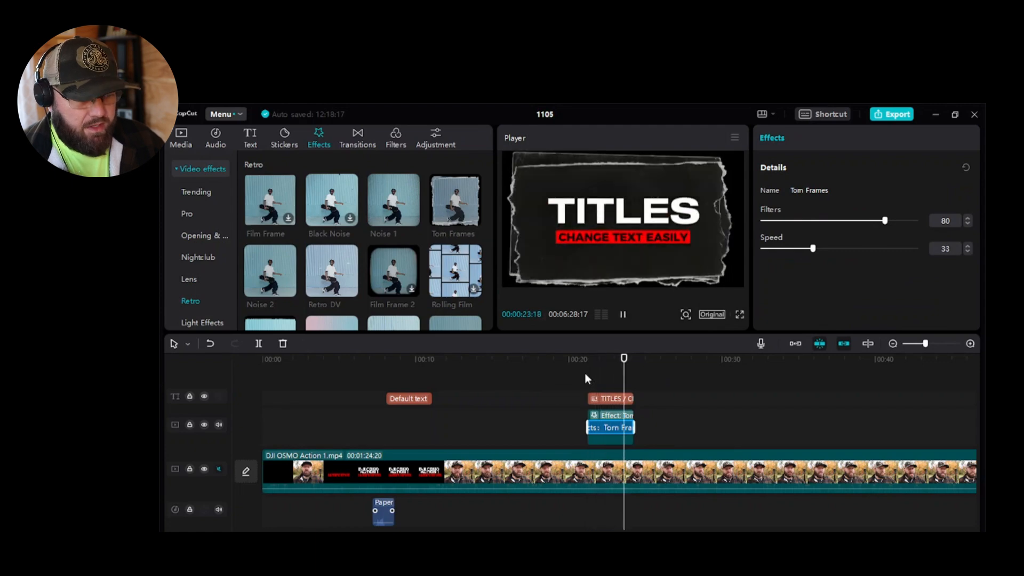
{"action": "key", "text": "space"}
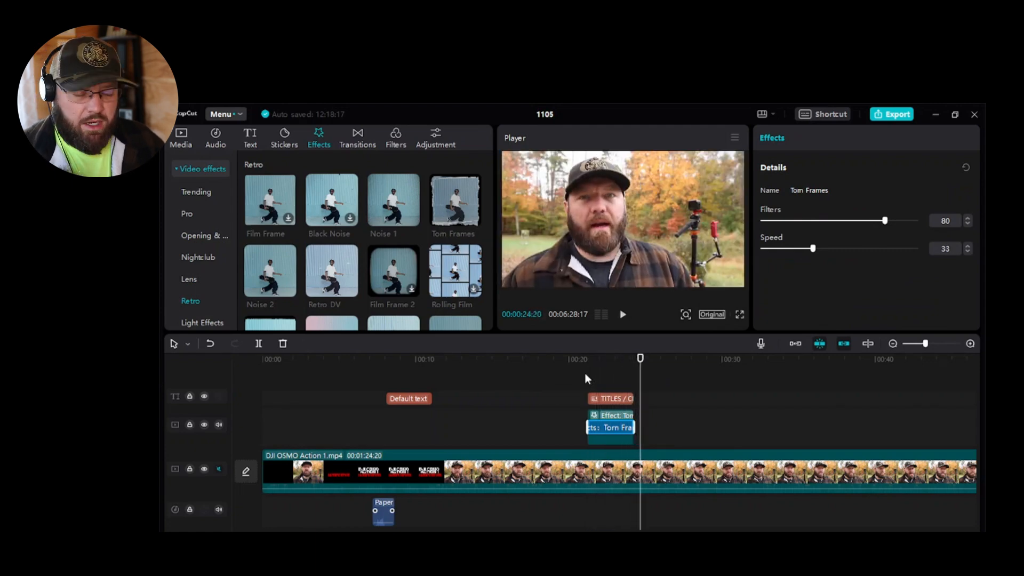
{"action": "left_click", "coordinate": [607, 429]}
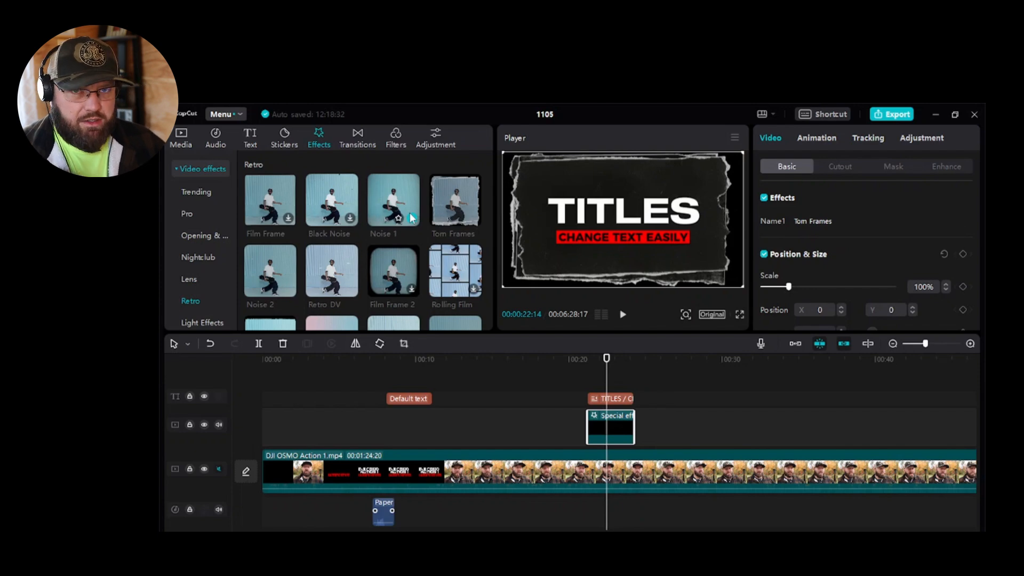
{"action": "key", "text": "ctrl+z"}
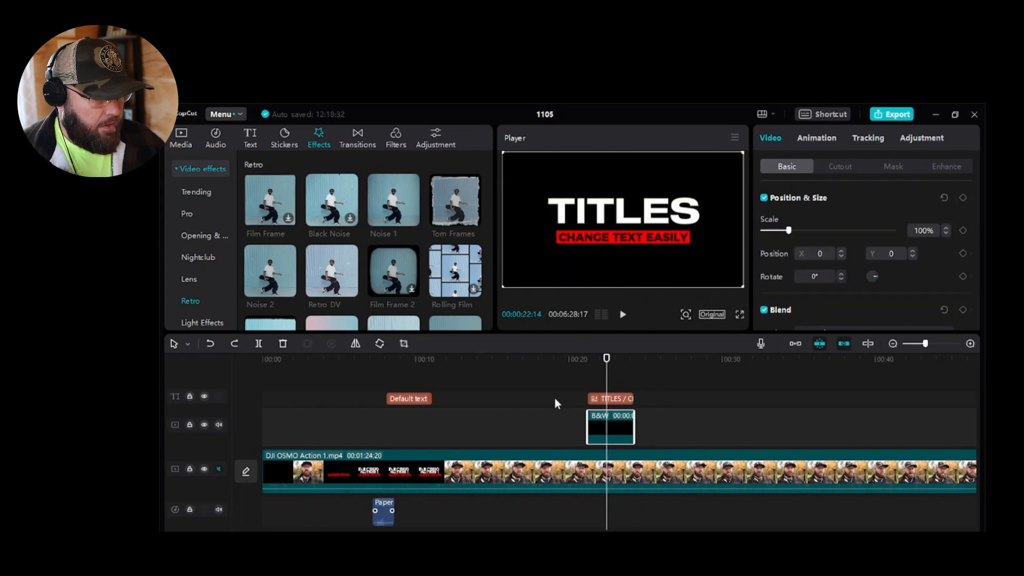
- Apply the Retro video effect Leak 2 to the black clip and play the title section from its start
{"action": "scroll", "coordinate": [390, 271], "scroll_direction": "down", "scroll_amount": 2}
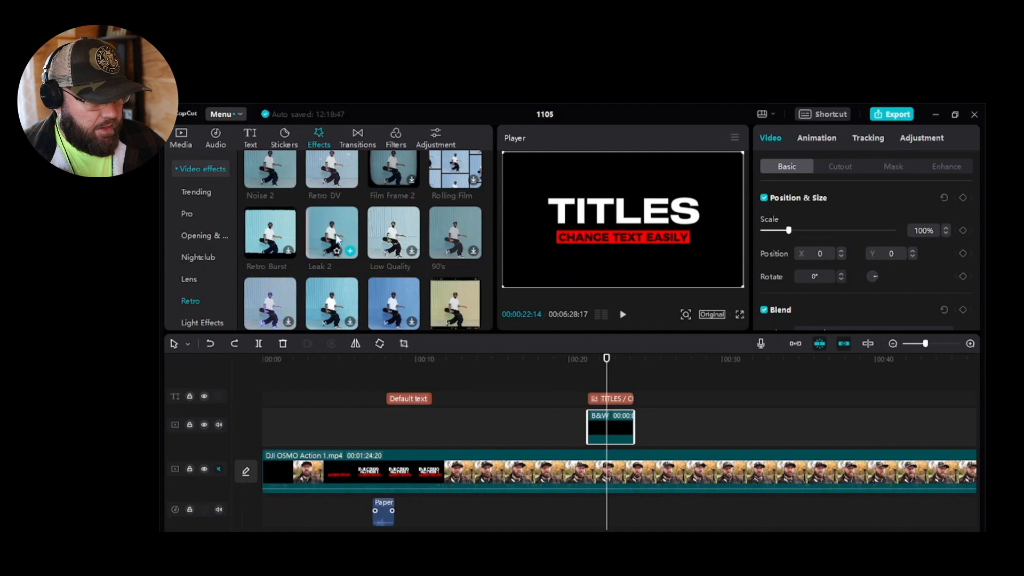
{"action": "left_click_drag", "start_coordinate": [336, 239], "coordinate": [609, 427]}
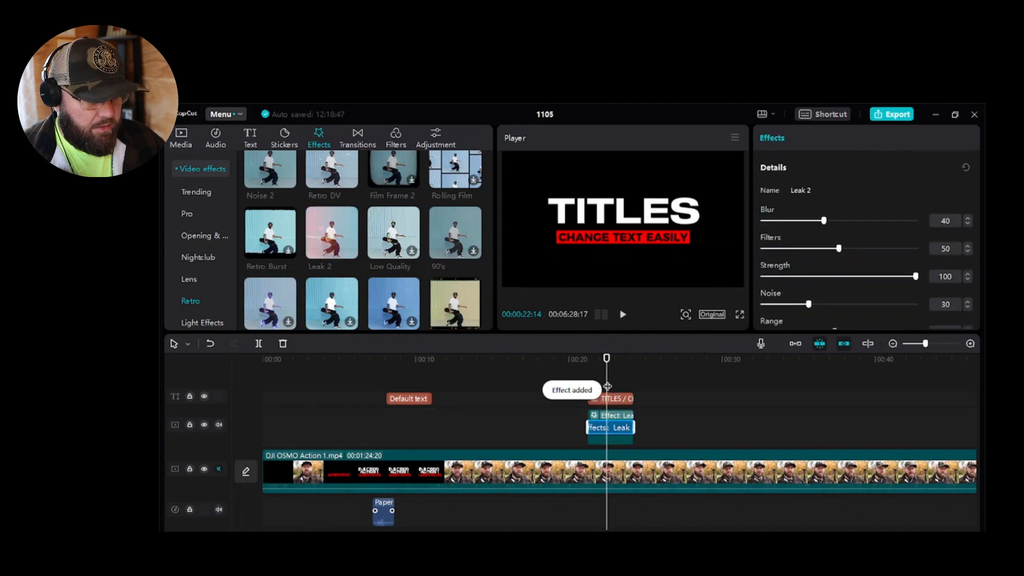
{"action": "left_click_drag", "start_coordinate": [607, 386], "coordinate": [584, 387]}
{"action": "key", "text": "space"}
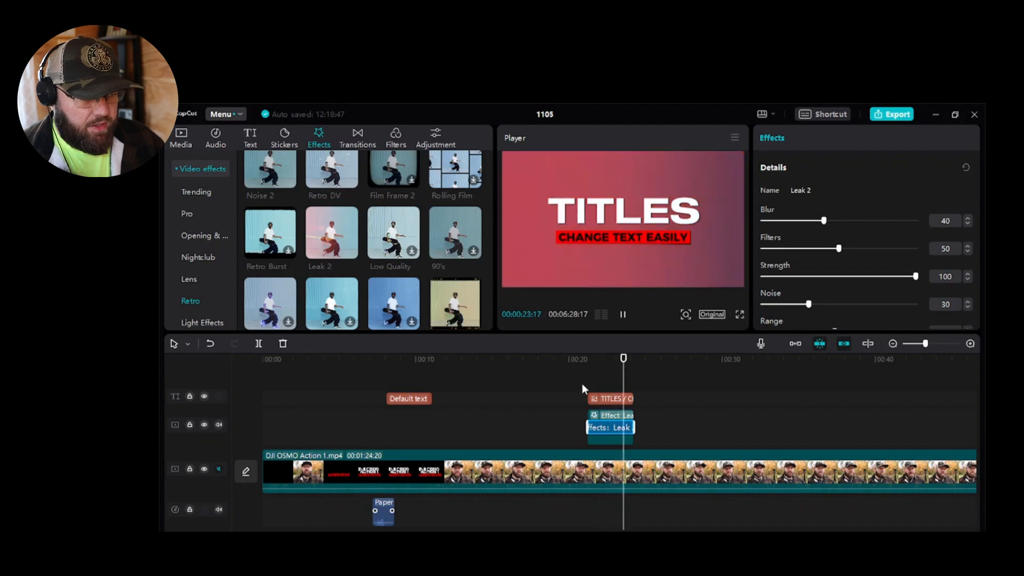
{"action": "key", "text": "space"}
- Extend the black clip and the title above it to end together at about 29 seconds, and play the section
{"action": "left_click", "coordinate": [619, 446]}
{"action": "left_click", "coordinate": [628, 440]}
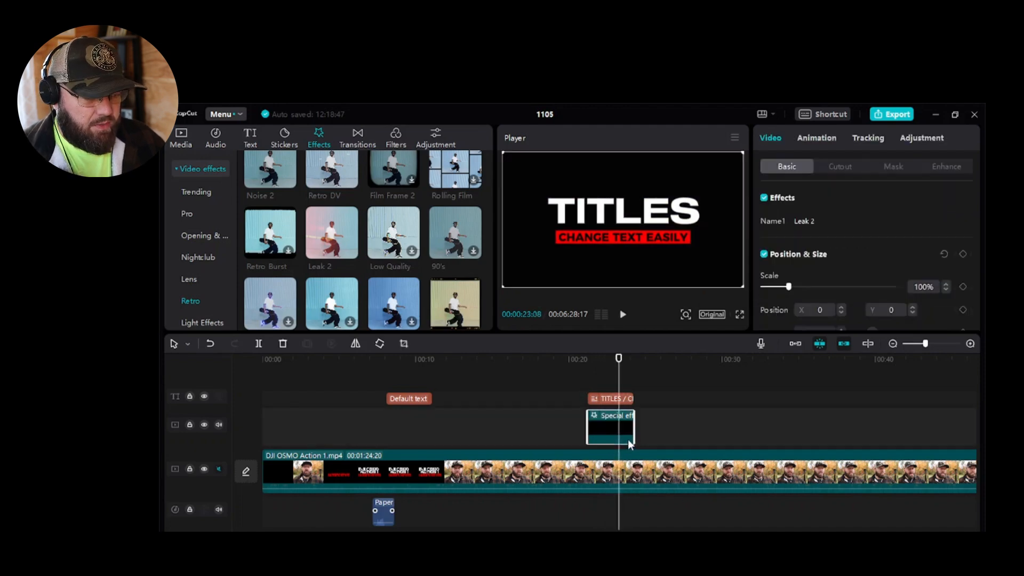
{"action": "left_click_drag", "start_coordinate": [632, 438], "coordinate": [588, 427]}
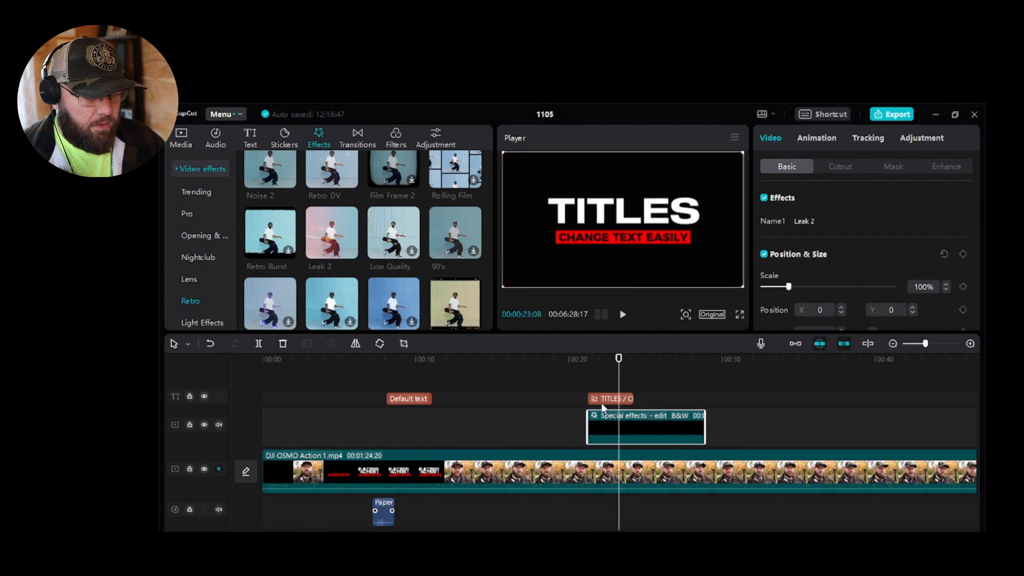
{"action": "left_click", "coordinate": [620, 400]}
{"action": "left_click_drag", "start_coordinate": [636, 398], "coordinate": [704, 399]}
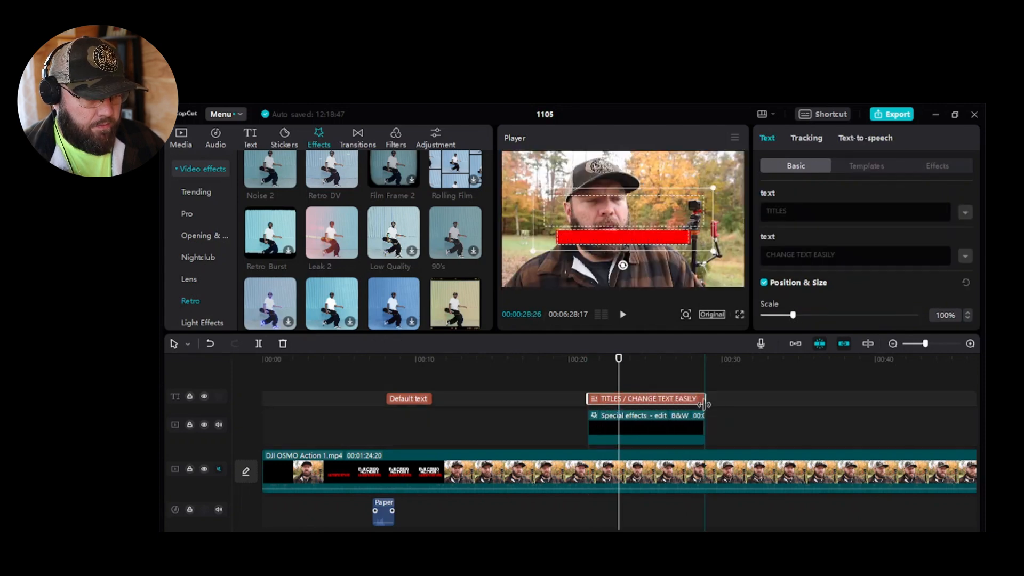
{"action": "key", "text": "space"}
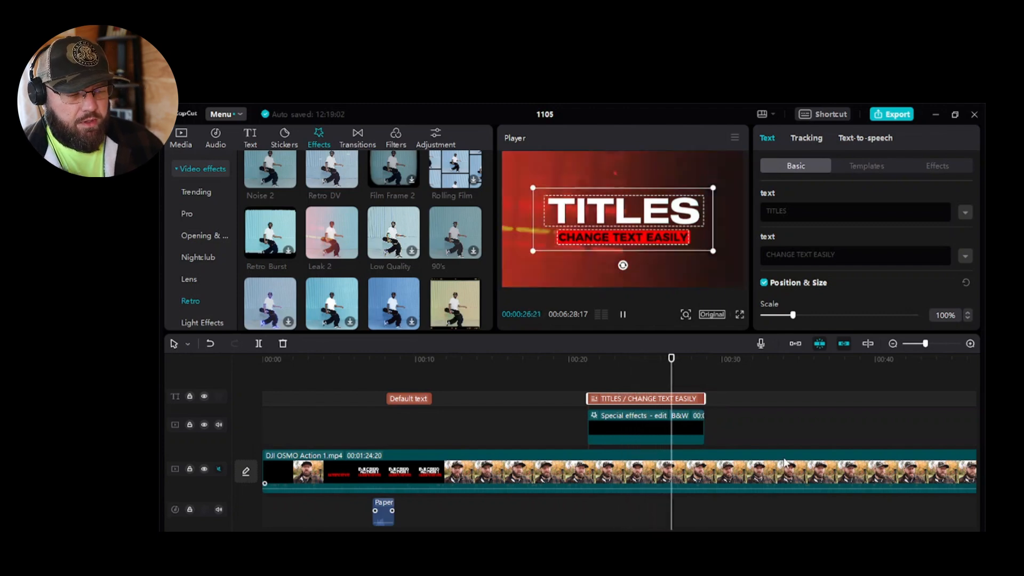
- Stop playback, undo the last edits to the title section, and delete the TITLES title from the timeline
{"action": "key", "text": "space"}
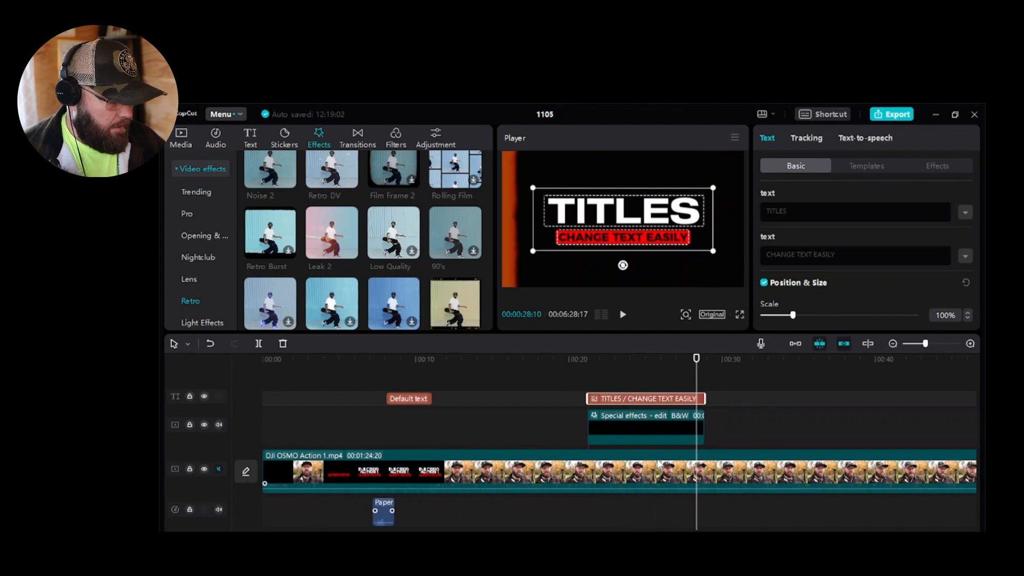
{"action": "key", "text": "ctrl+z"}
{"action": "key", "text": "ctrl+z"}
{"action": "left_click", "coordinate": [288, 141]}
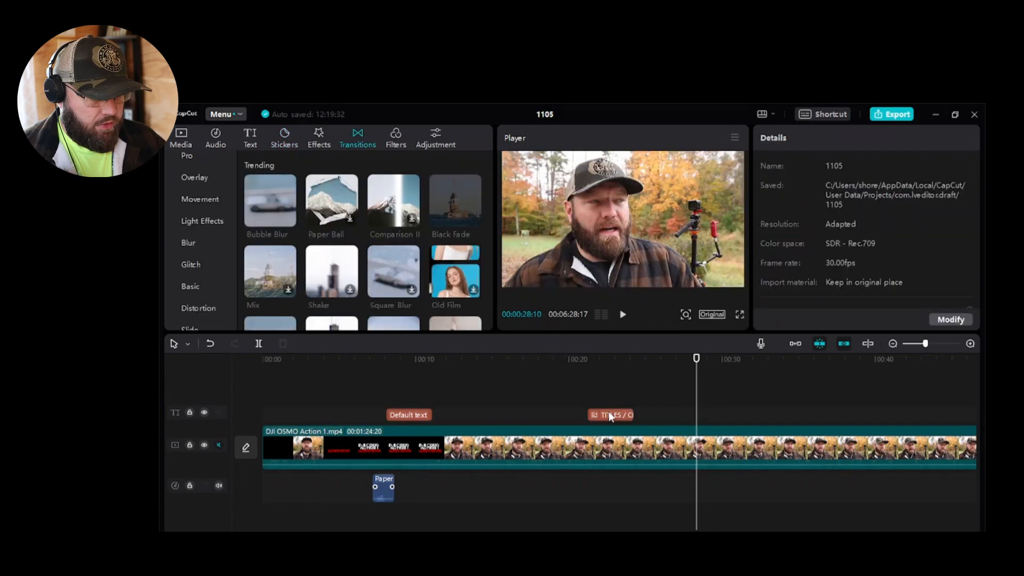
{"action": "left_click", "coordinate": [610, 411]}
{"action": "key", "text": "Delete"}
{"action": "left_click", "coordinate": [619, 440]}
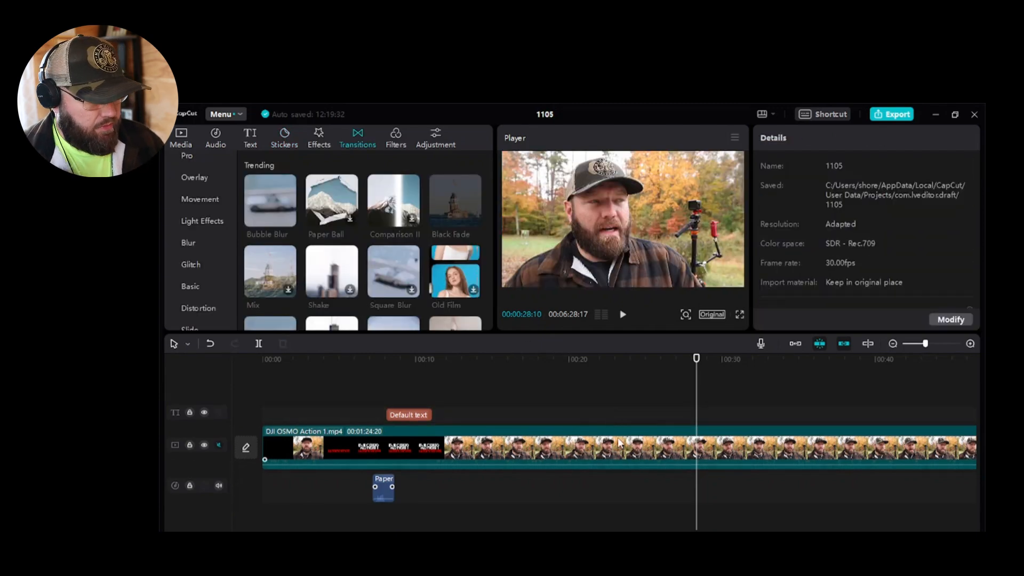
- Split the main video clip at 00:00:28:10, pull the second part away from the cut, and undo that move
{"action": "key", "text": "ctrl+b"}
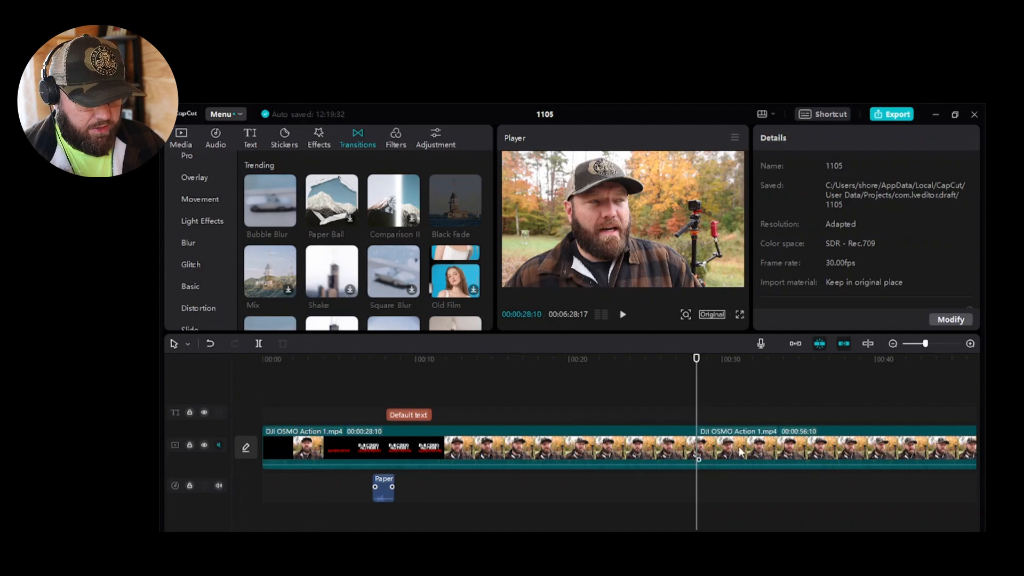
{"action": "left_click_drag", "start_coordinate": [740, 453], "coordinate": [780, 425]}
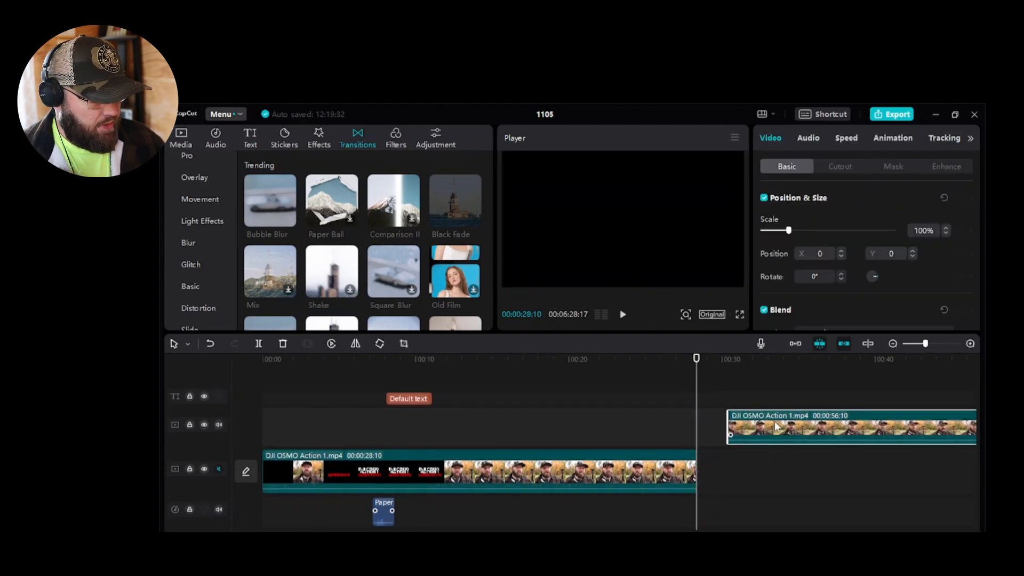
{"action": "key", "text": "ctrl+z"}
- Try a Black Fade transition with a 1.6 s duration at the cut, play it, and undo the transition
{"action": "left_click_drag", "start_coordinate": [696, 412], "coordinate": [682, 413]}
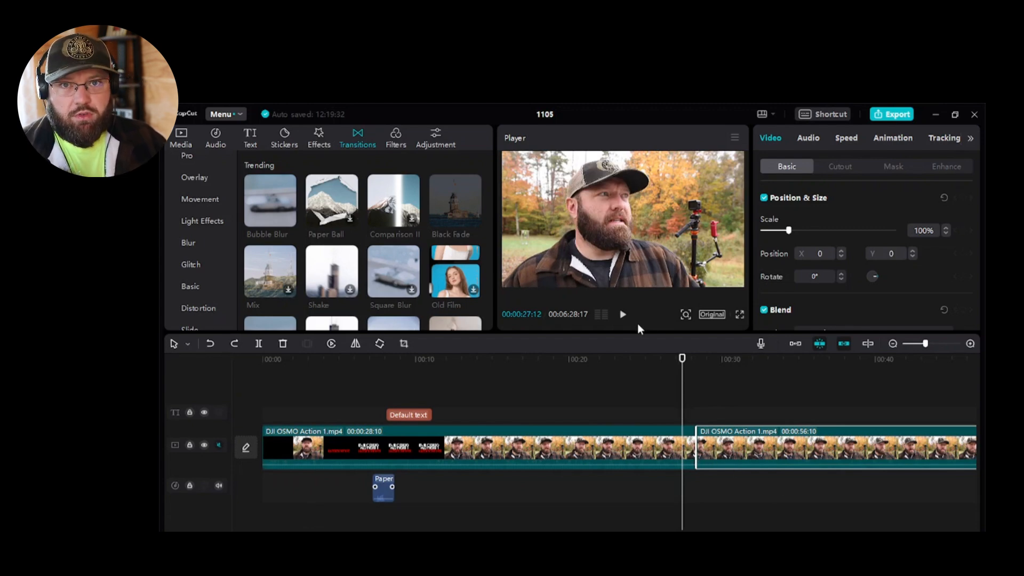
{"action": "left_click", "coordinate": [658, 404]}
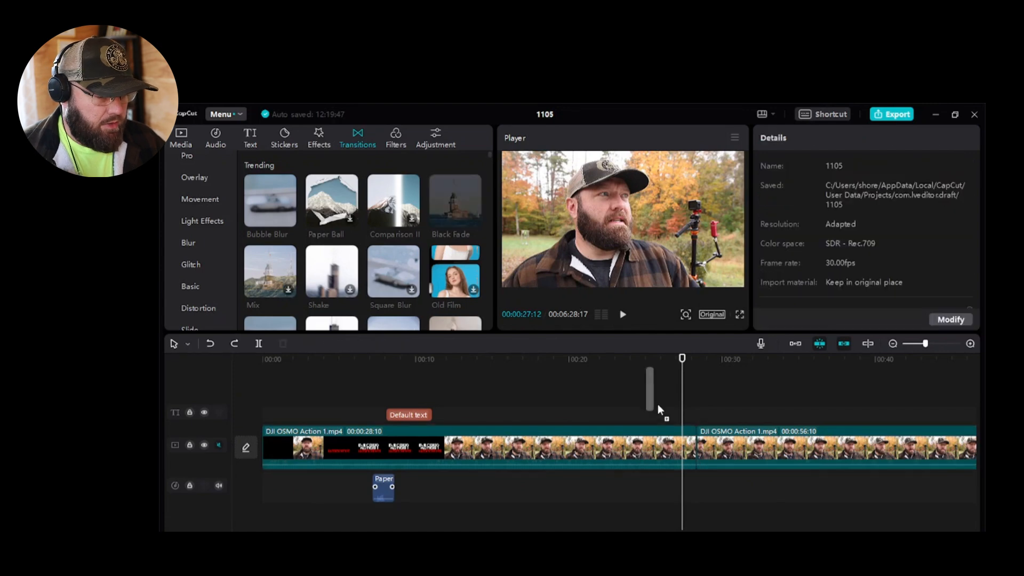
{"action": "left_click", "coordinate": [695, 451]}
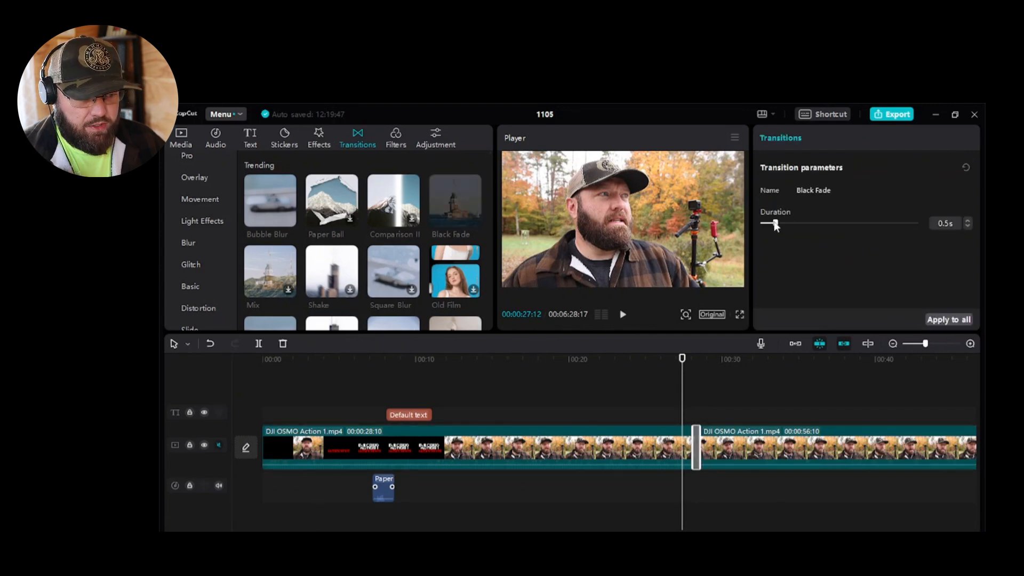
{"action": "left_click_drag", "start_coordinate": [774, 224], "coordinate": [809, 228]}
{"action": "key", "text": "space"}
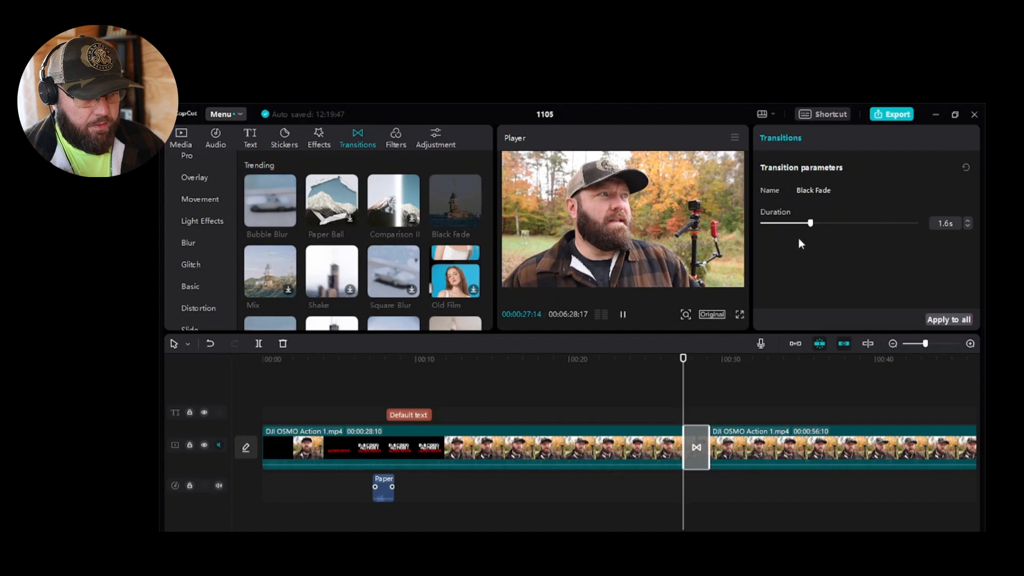
{"action": "key", "text": "space"}
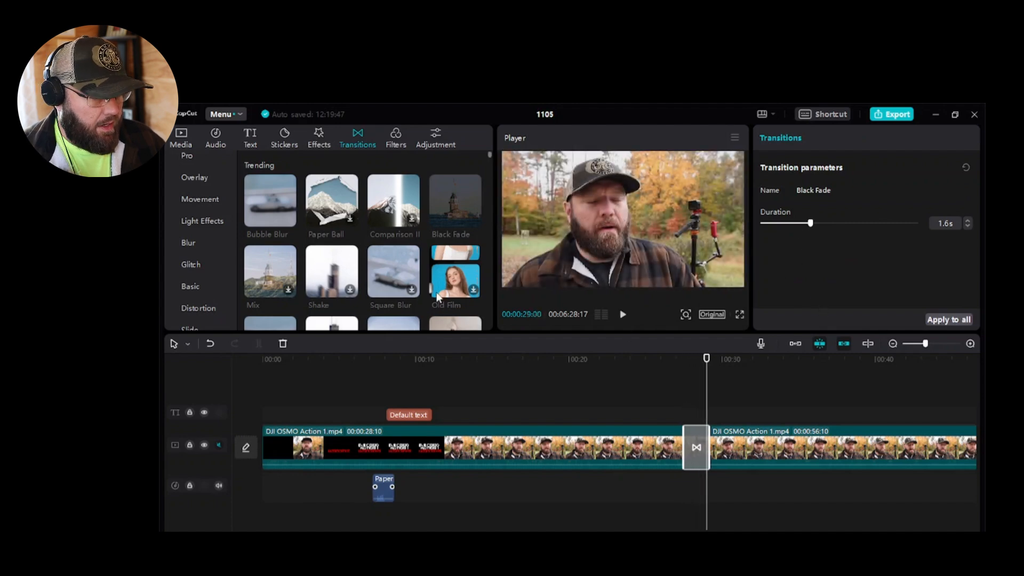
{"action": "key", "text": "ctrl+z"}
{"action": "key", "text": "ctrl+z"}
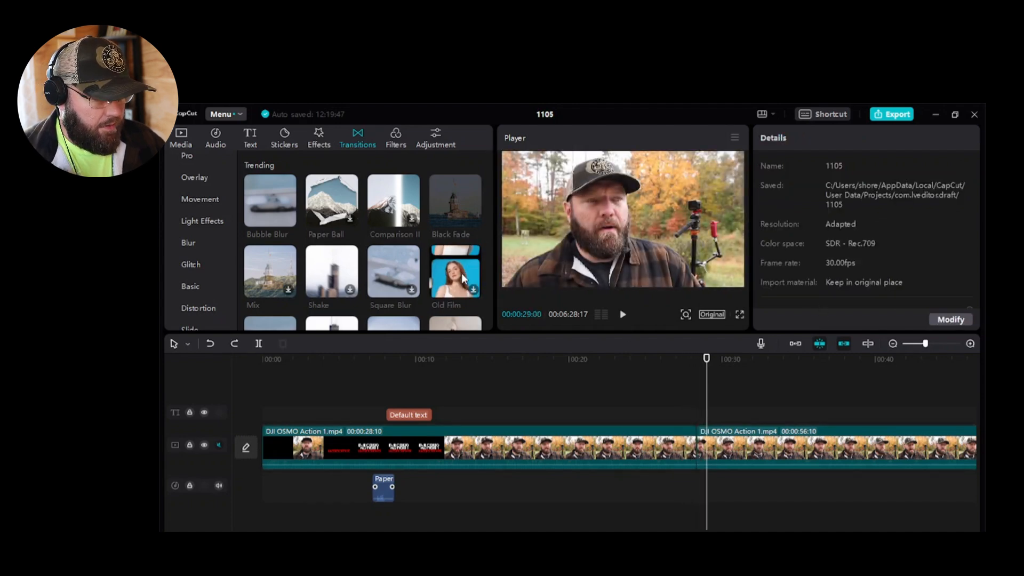
- Add the Old Film transition at the cut, set its duration to 1.4 s, and play across it
{"action": "left_click_drag", "start_coordinate": [455, 284], "coordinate": [696, 454]}
{"action": "left_click_drag", "start_coordinate": [453, 263], "coordinate": [698, 469]}
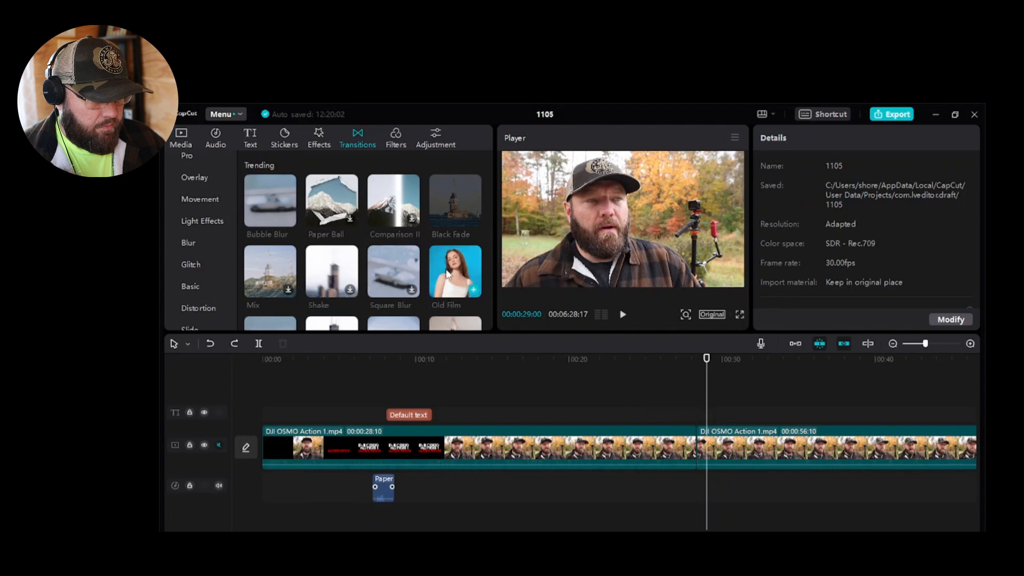
{"action": "left_click", "coordinate": [695, 451]}
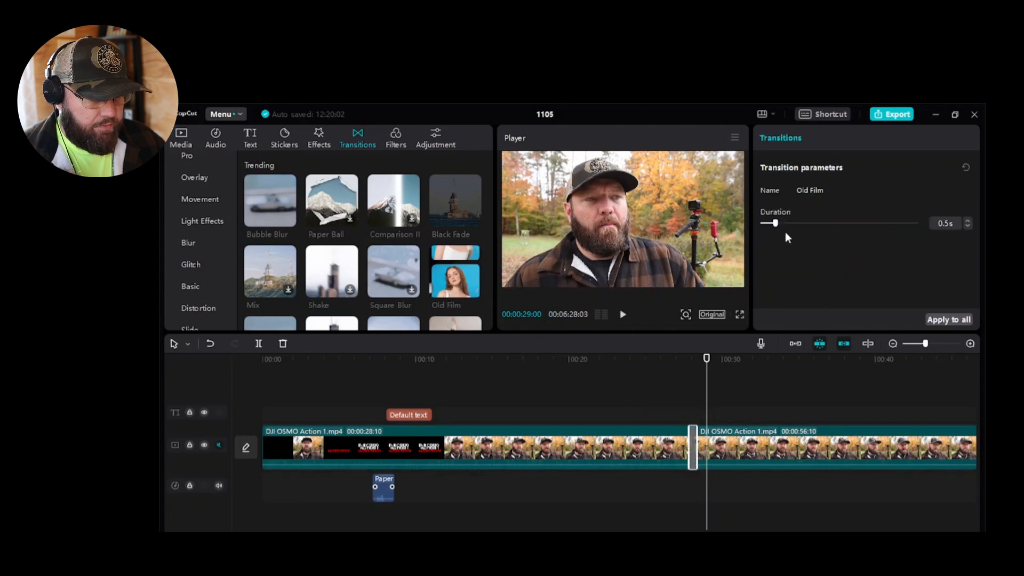
{"action": "left_click_drag", "start_coordinate": [778, 224], "coordinate": [803, 224]}
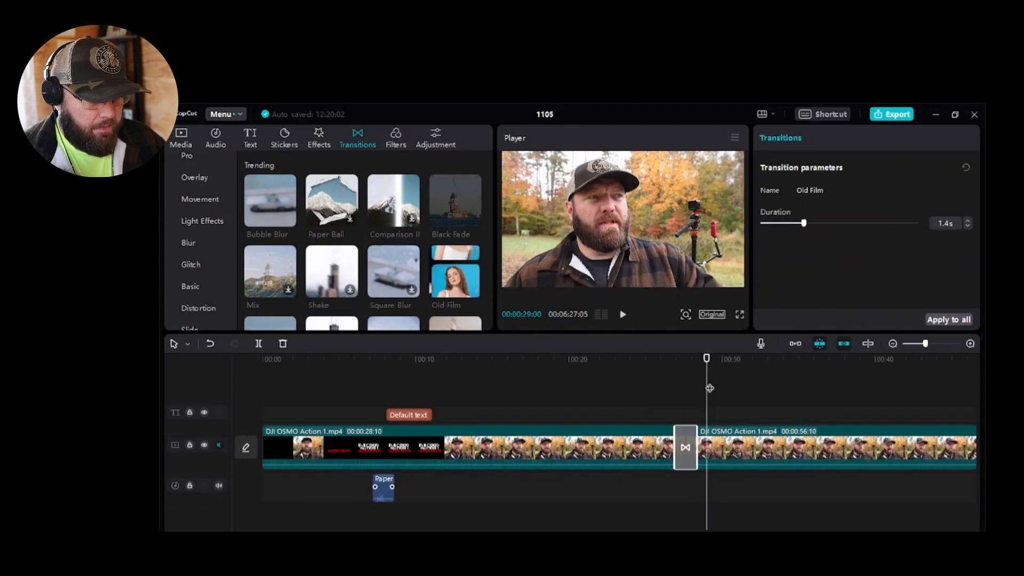
{"action": "left_click", "coordinate": [654, 392]}
{"action": "key", "text": "space"}
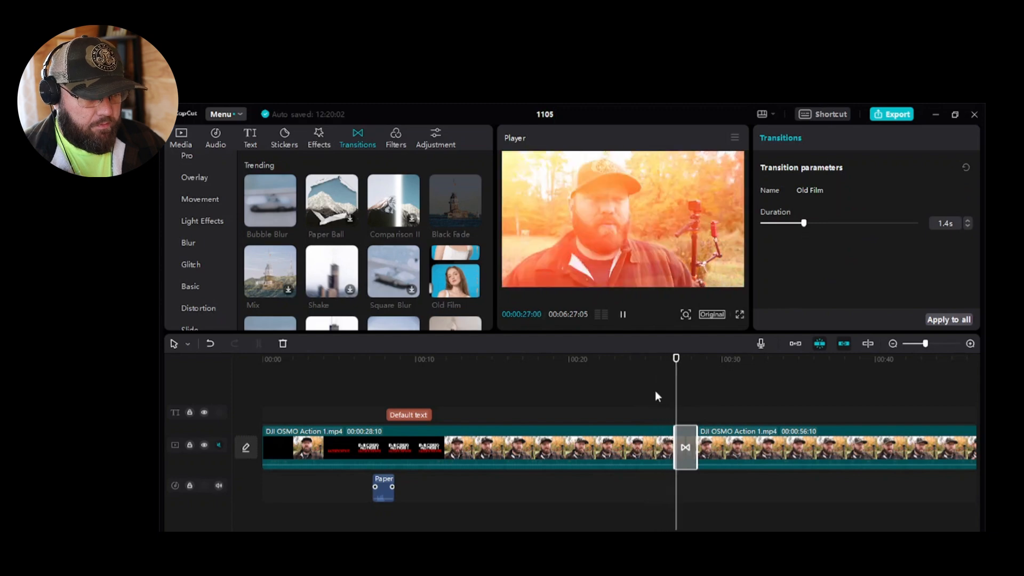
{"action": "key", "text": "space"}
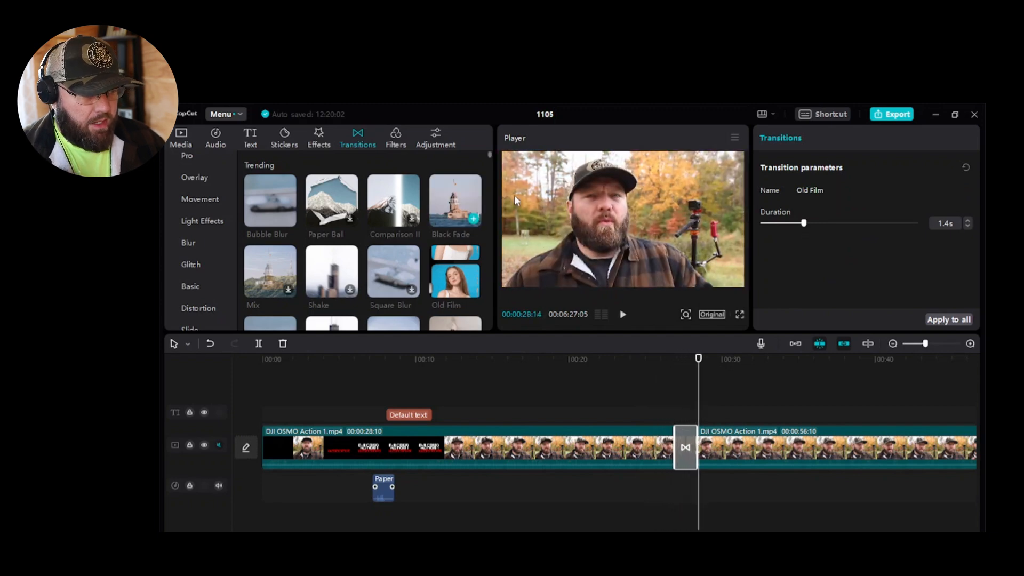
- Return the playhead to the start and examine the In and Out animation presets for the first clip
{"action": "mouse_move", "coordinate": [490, 156]}
{"action": "left_mouse_down"}
{"action": "mouse_move", "coordinate": [497, 338]}
{"action": "mouse_move", "coordinate": [496, 137]}
{"action": "left_mouse_up"}
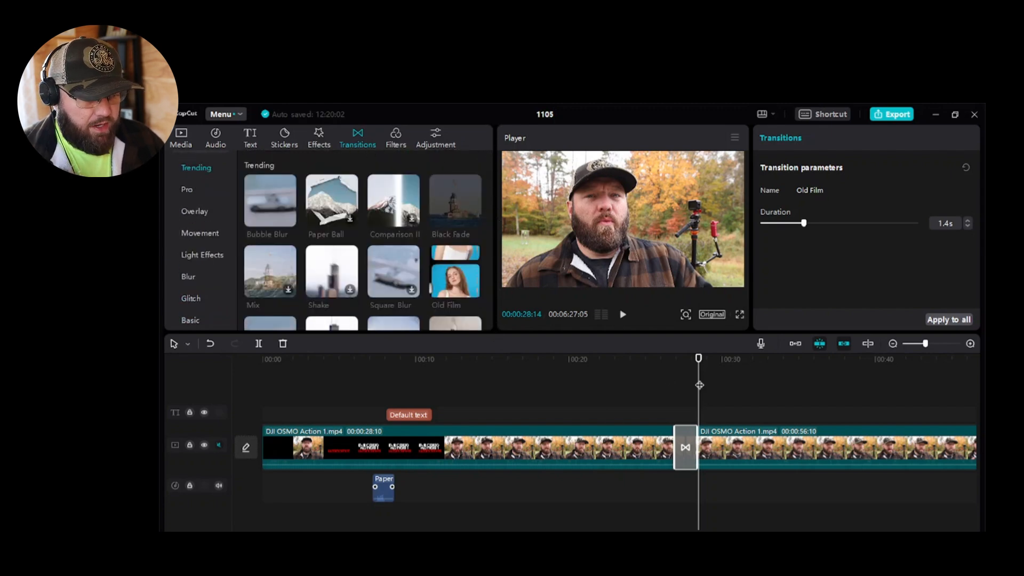
{"action": "left_click_drag", "start_coordinate": [699, 385], "coordinate": [202, 446]}
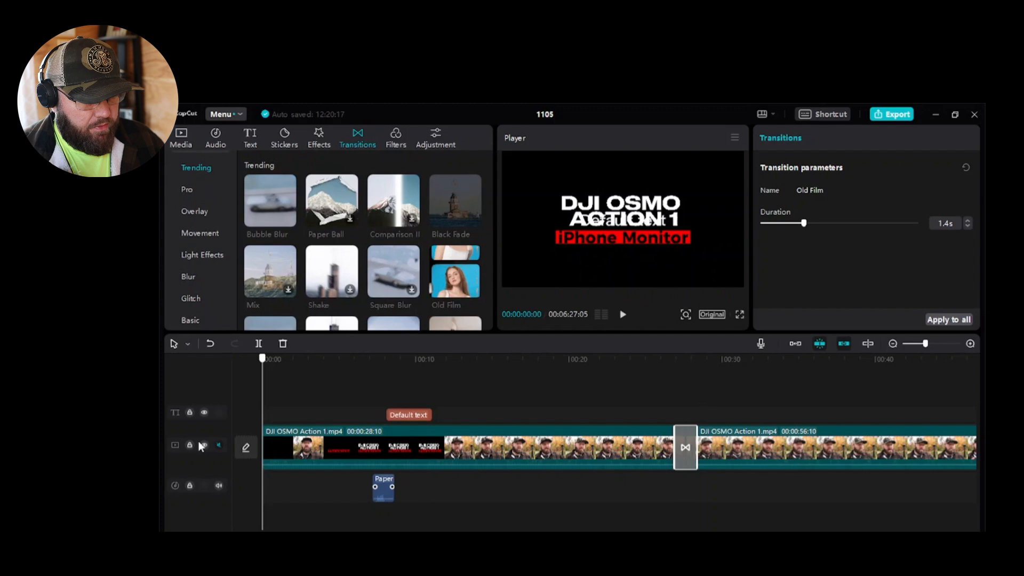
{"action": "left_click", "coordinate": [366, 438]}
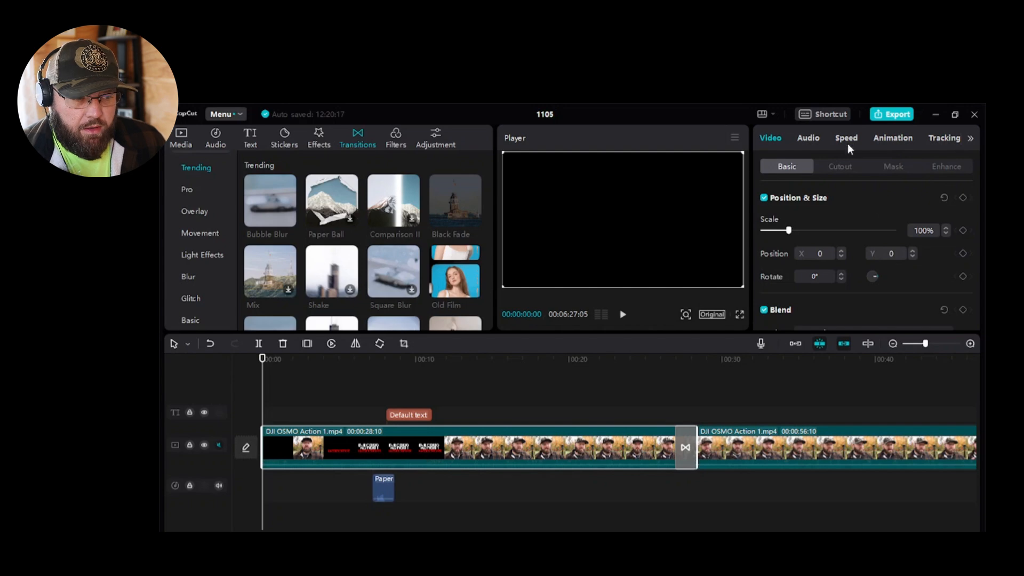
{"action": "left_click", "coordinate": [878, 133]}
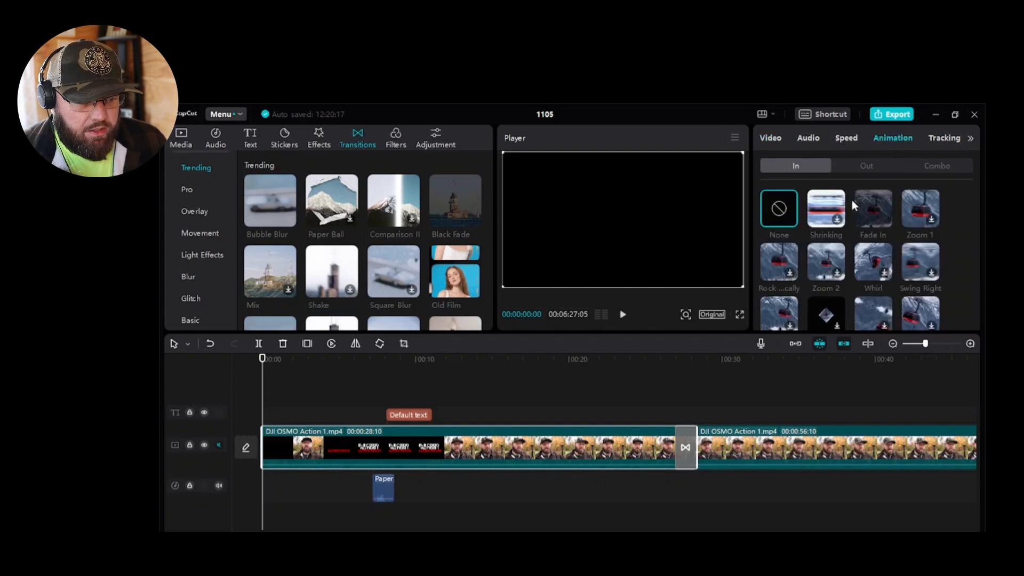
{"action": "left_click", "coordinate": [853, 168]}
{"action": "left_click", "coordinate": [804, 163]}
{"action": "left_click", "coordinate": [862, 161]}
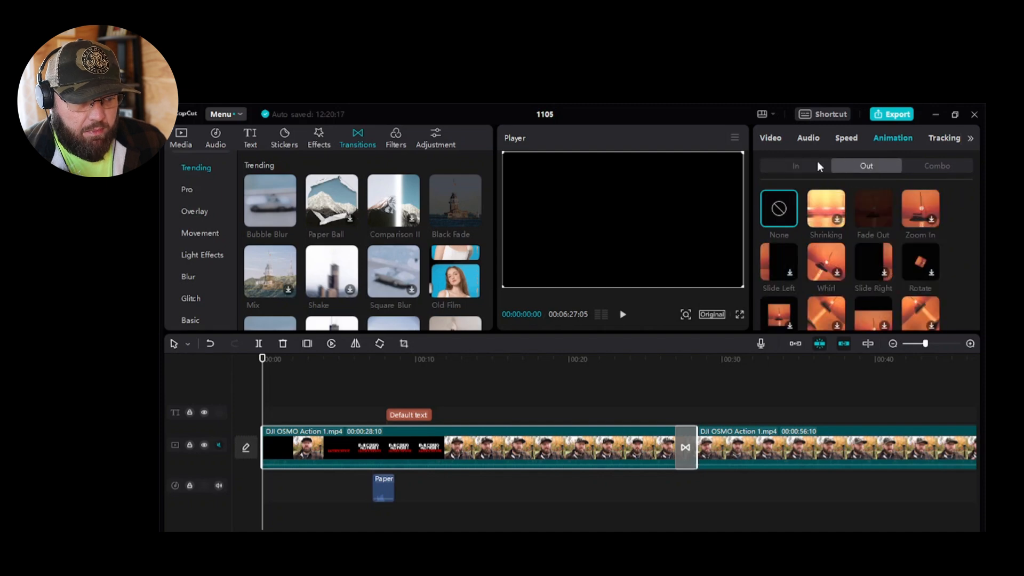
{"action": "left_click", "coordinate": [817, 161]}
{"action": "left_click", "coordinate": [865, 161]}
{"action": "left_click", "coordinate": [812, 167]}
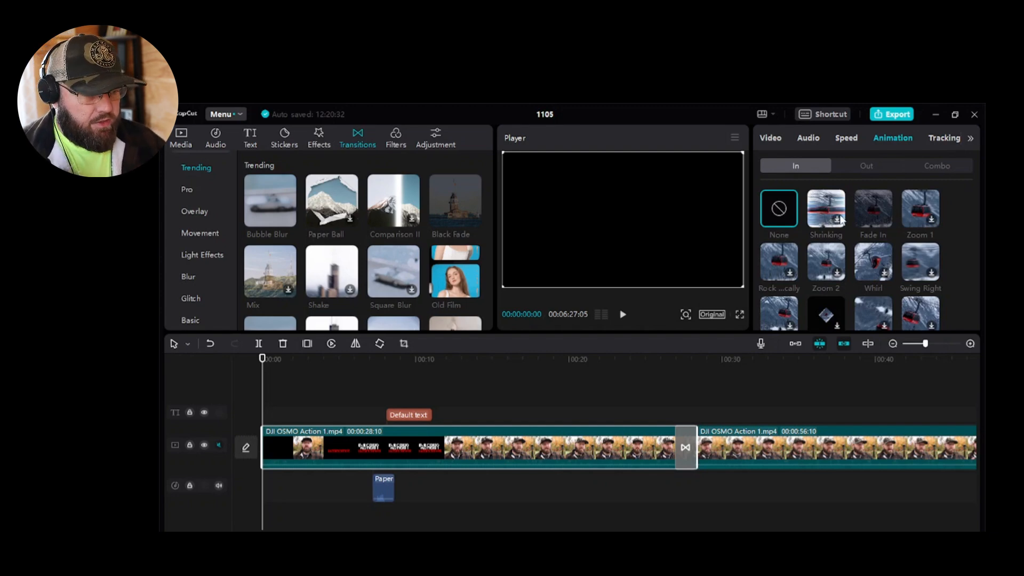
- Look through the Featured filters and show the Movies filter category
{"action": "left_click", "coordinate": [399, 134]}
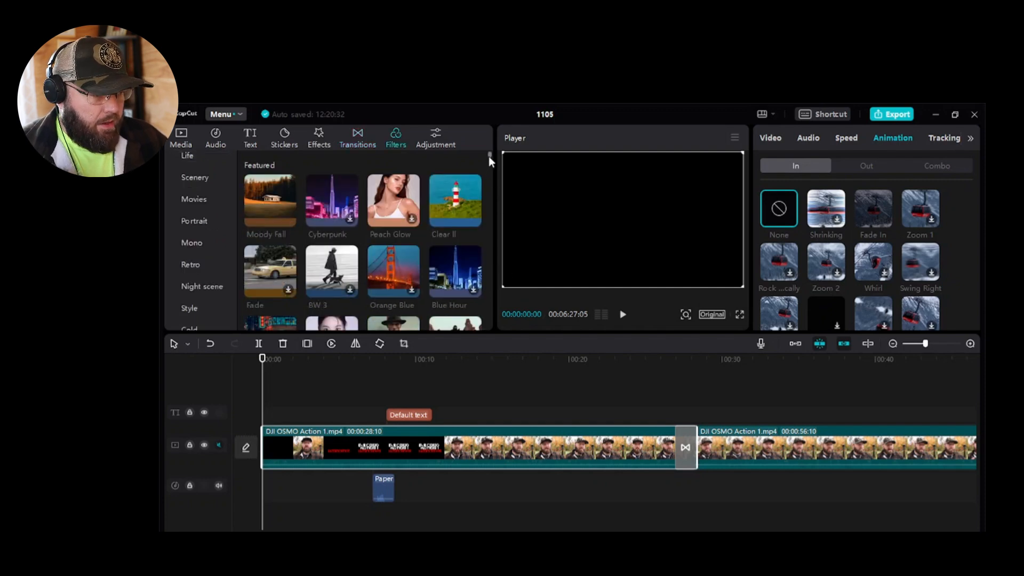
{"action": "mouse_move", "coordinate": [488, 156]}
{"action": "left_mouse_down"}
{"action": "mouse_move", "coordinate": [502, 333]}
{"action": "mouse_move", "coordinate": [501, 155]}
{"action": "left_mouse_up"}
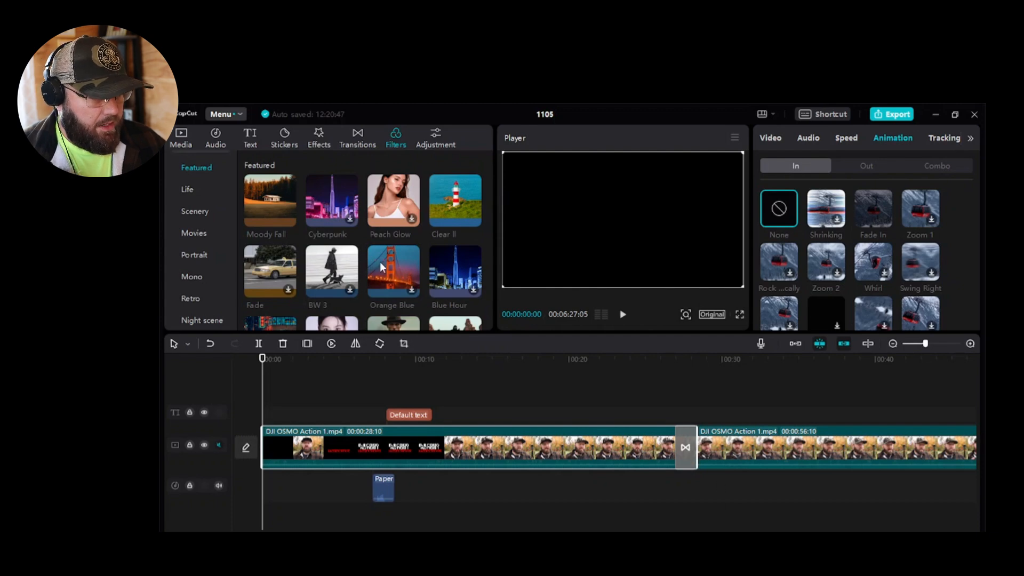
{"action": "scroll", "coordinate": [381, 262], "scroll_direction": "down", "scroll_amount": 3}
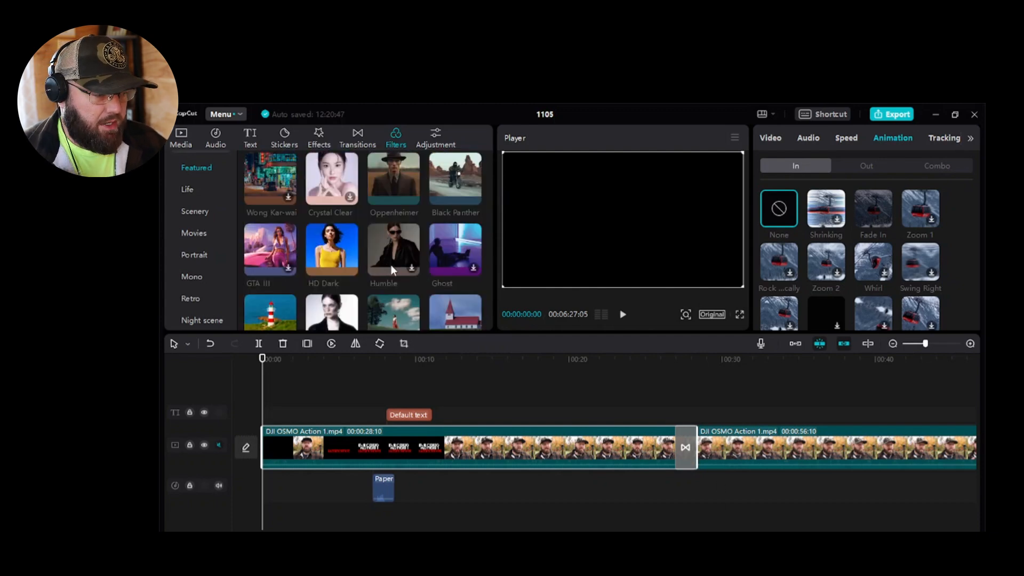
{"action": "scroll", "coordinate": [391, 265], "scroll_direction": "down", "scroll_amount": 5}
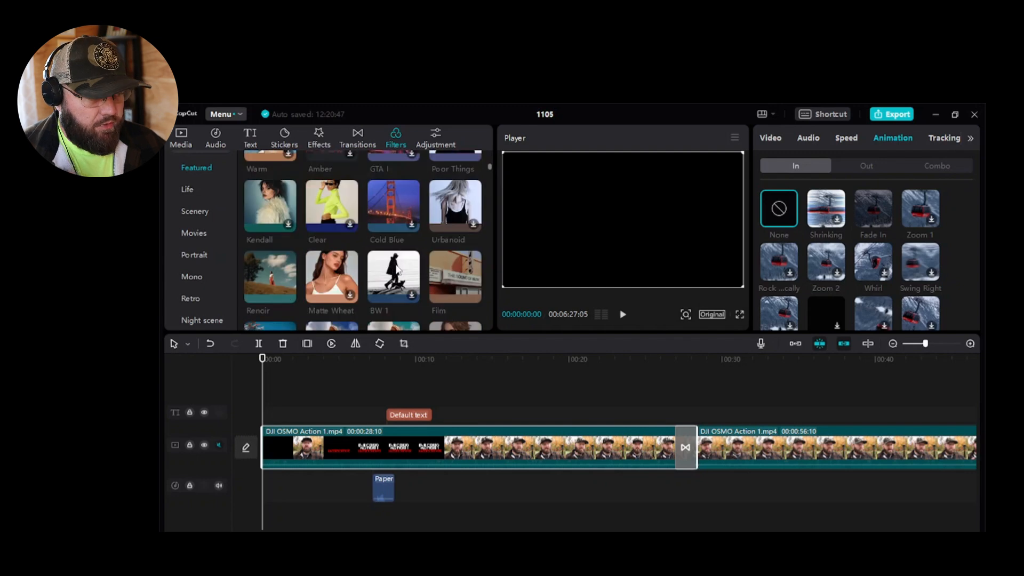
{"action": "scroll", "coordinate": [404, 274], "scroll_direction": "down", "scroll_amount": 5}
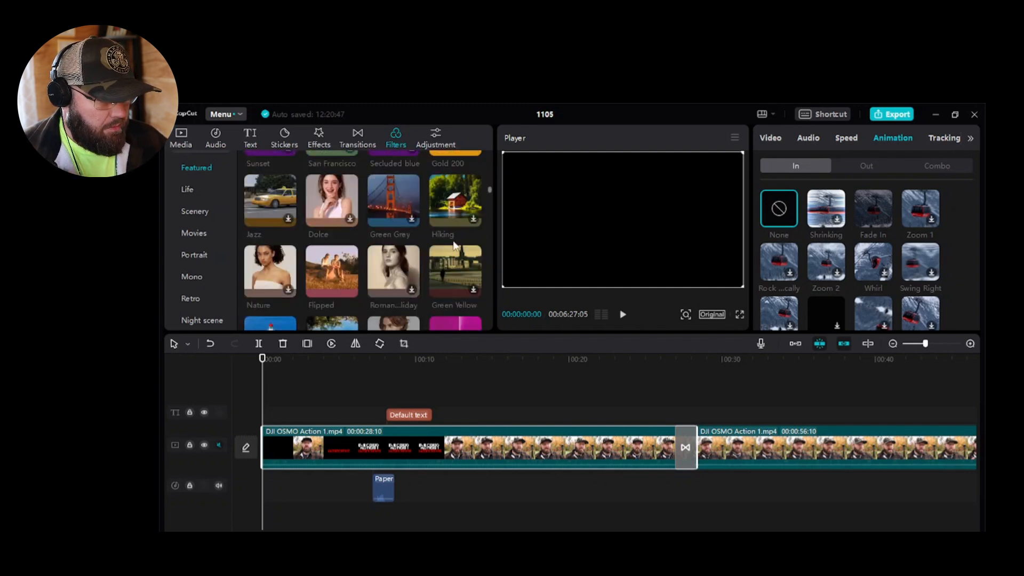
{"action": "left_click", "coordinate": [187, 234]}
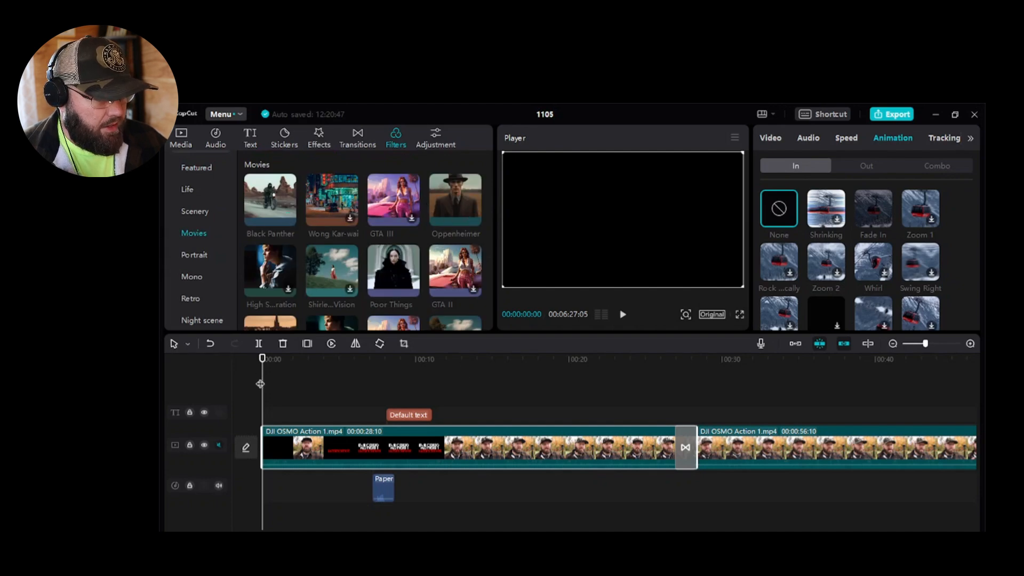
- Try the Oppenheimer filter on the clip after the transition, preview it at about 35 seconds, and undo it
{"action": "left_click_drag", "start_coordinate": [260, 384], "coordinate": [783, 397]}
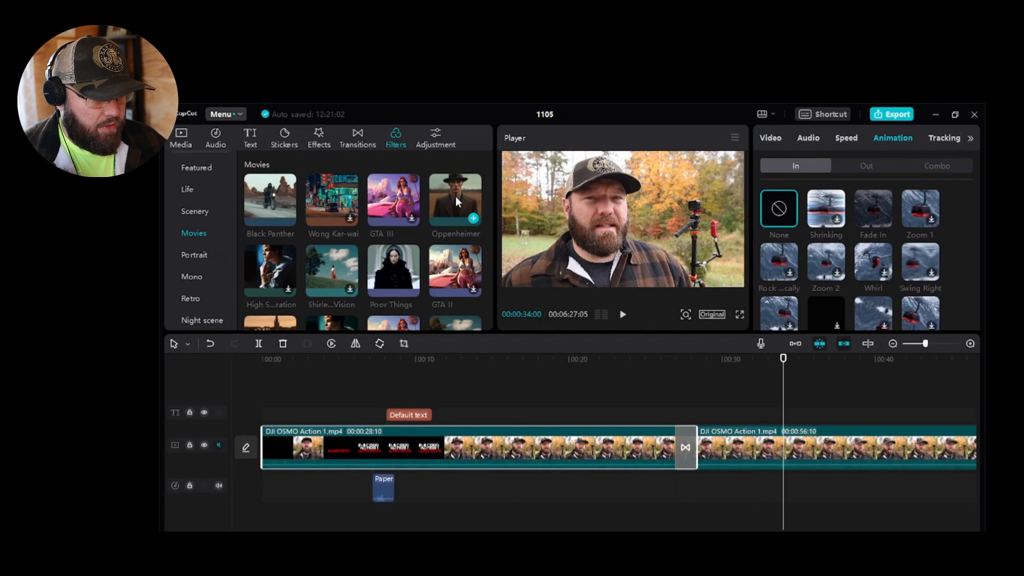
{"action": "left_click_drag", "start_coordinate": [455, 197], "coordinate": [800, 444]}
{"action": "mouse_move", "coordinate": [783, 397]}
{"action": "left_mouse_down"}
{"action": "mouse_move", "coordinate": [770, 397]}
{"action": "mouse_move", "coordinate": [802, 396]}
{"action": "left_mouse_up"}
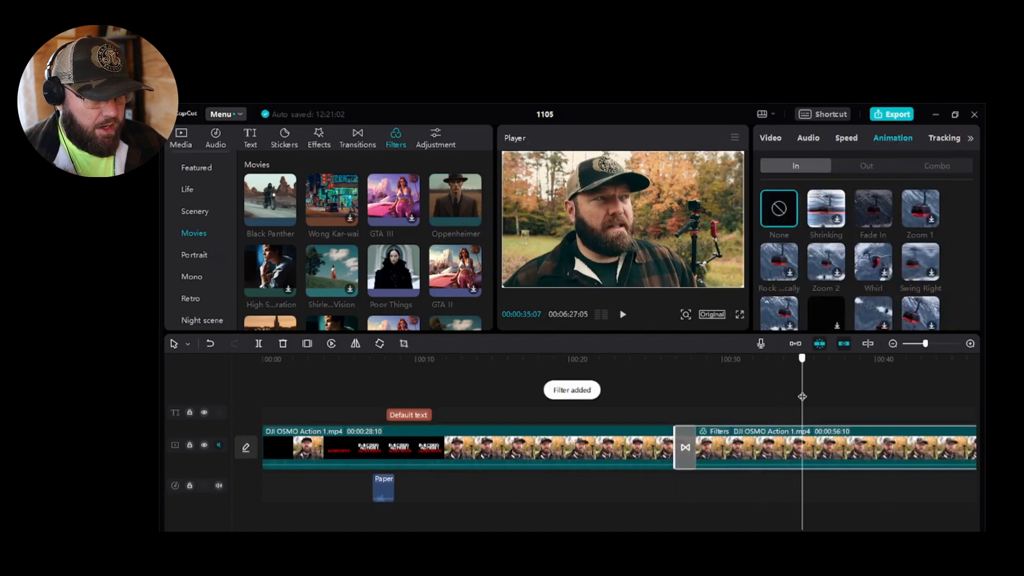
{"action": "key", "text": "ctrl+z"}
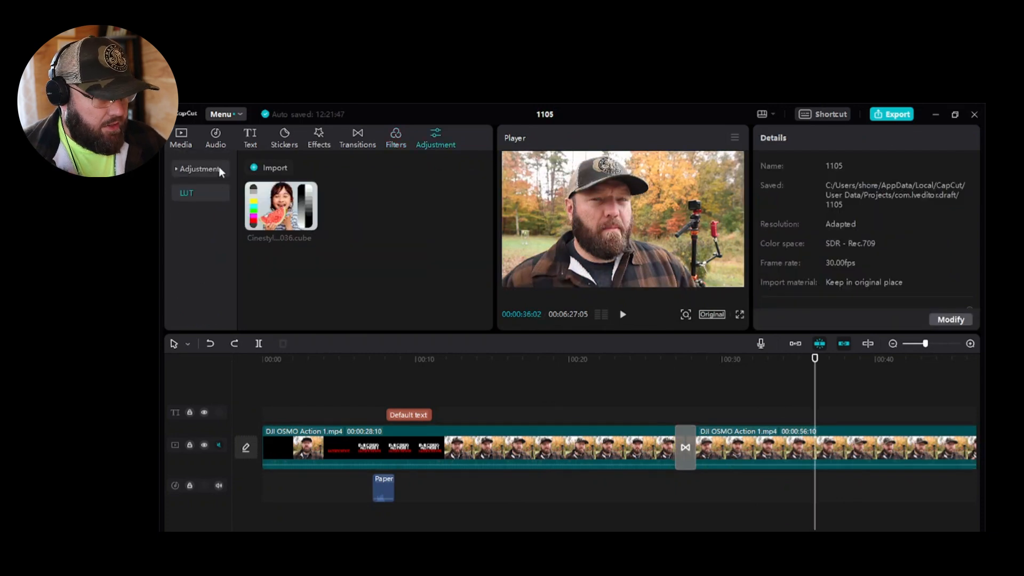
- Show the customized adjustments and set the scale of the clip after the transition to 134%
{"action": "left_click", "coordinate": [220, 169]}
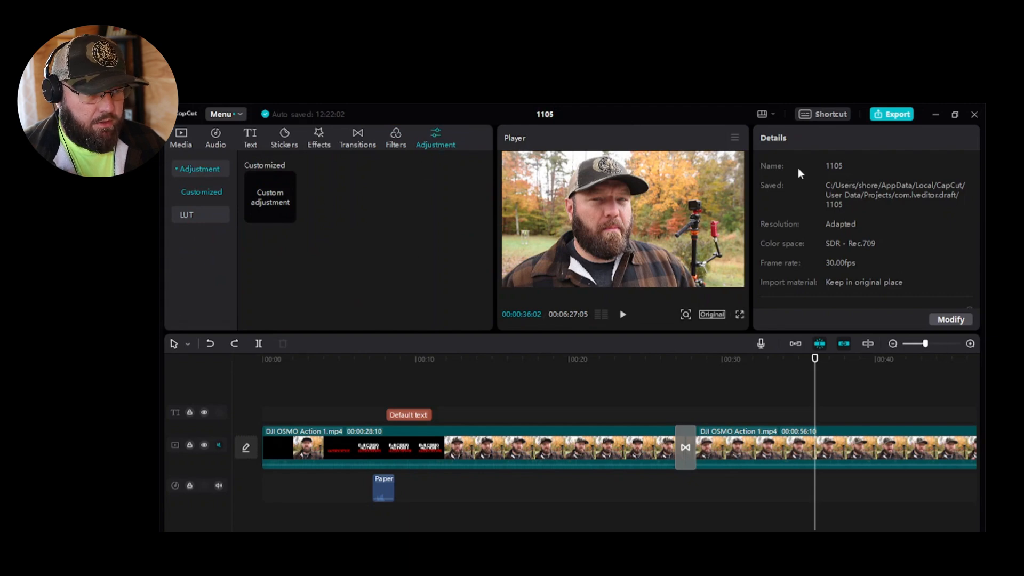
{"action": "left_click", "coordinate": [763, 448]}
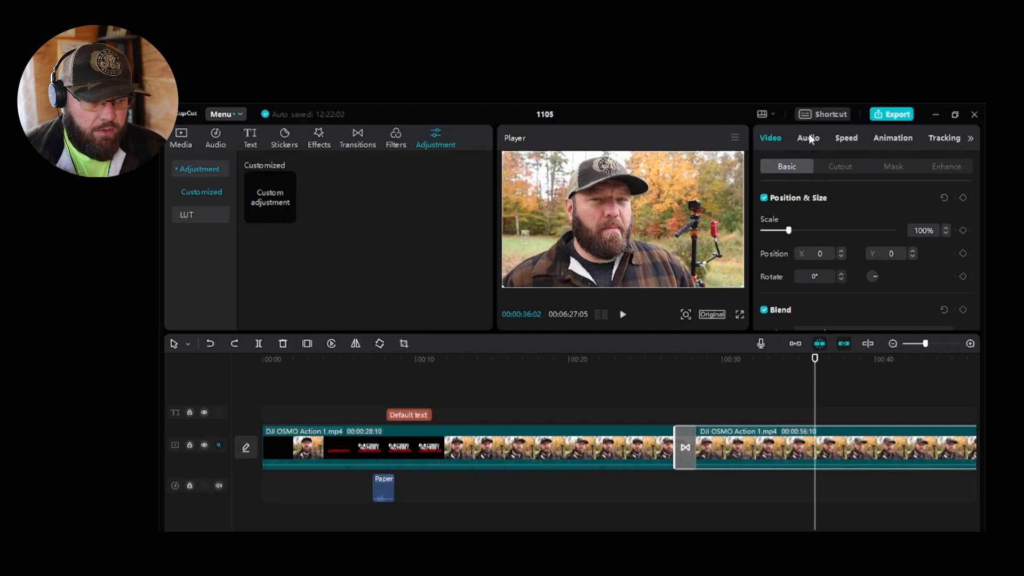
{"action": "scroll", "coordinate": [834, 244], "scroll_direction": "down", "scroll_amount": 2}
{"action": "scroll", "coordinate": [835, 234], "scroll_direction": "up", "scroll_amount": 2}
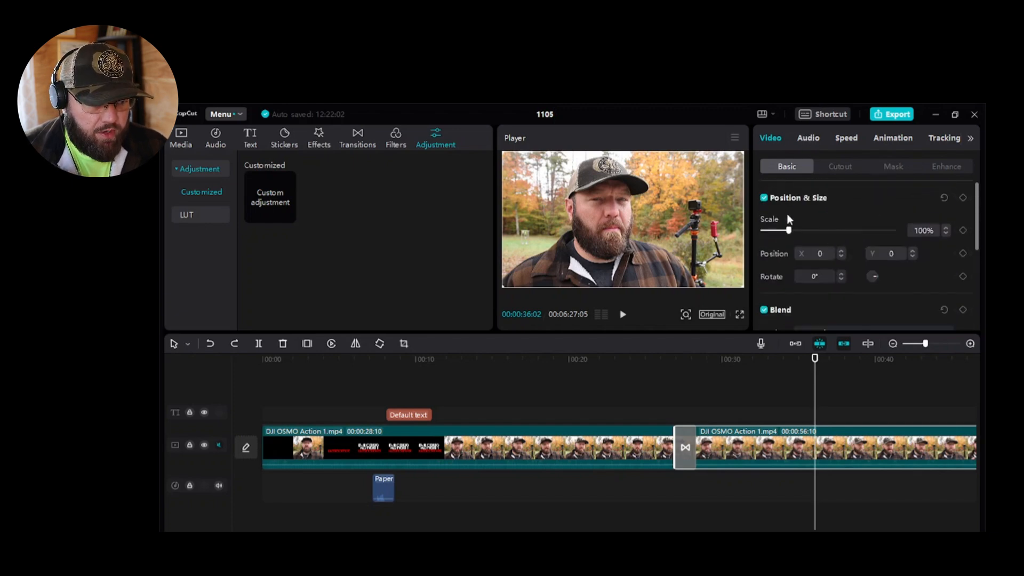
{"action": "left_click_drag", "start_coordinate": [789, 229], "coordinate": [797, 231]}
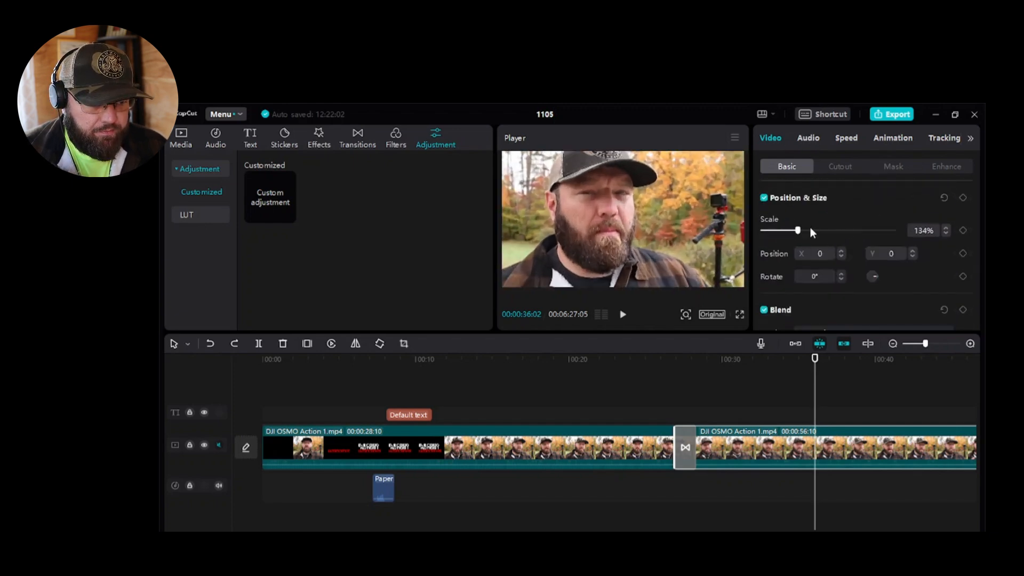
- Reset the scale of the clip after the transition to 100% and add a scale keyframe at about 37 seconds
{"action": "left_click", "coordinate": [943, 198]}
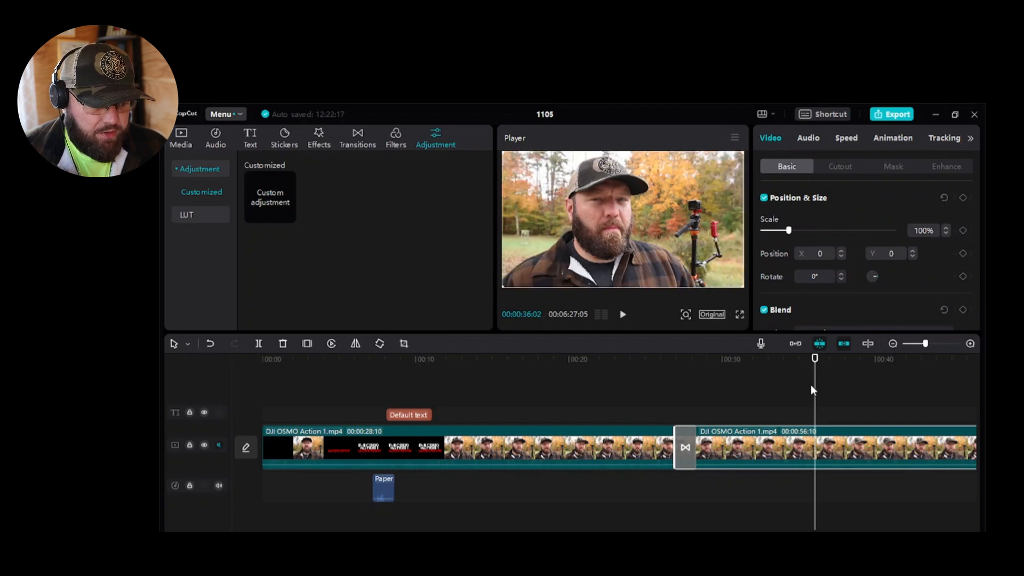
{"action": "left_click_drag", "start_coordinate": [810, 385], "coordinate": [834, 420]}
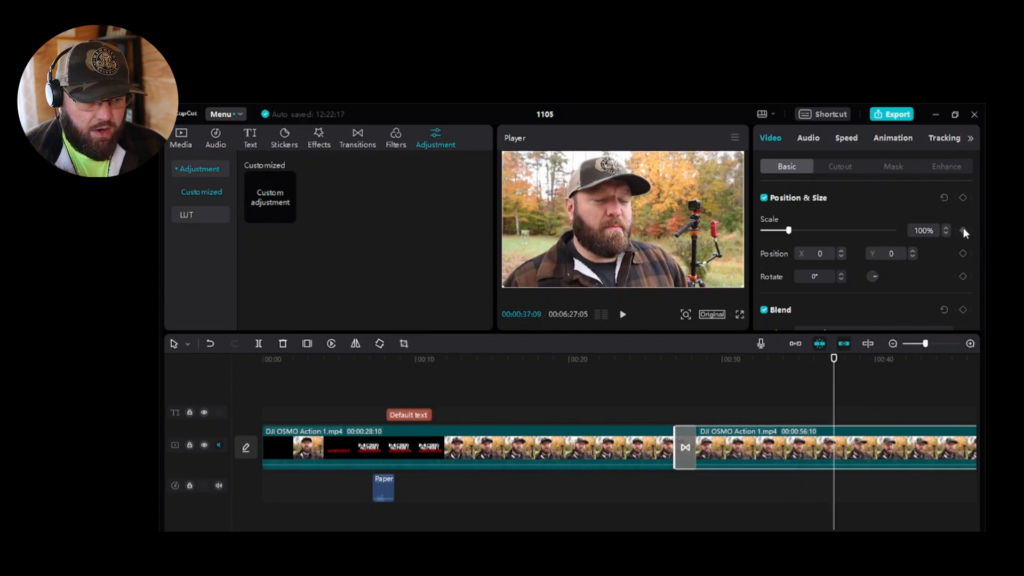
- Try a keyframed zoom to 146% scale at about 39 seconds, preview it from about 36 seconds, and undo the scale change
{"action": "left_click", "coordinate": [867, 369]}
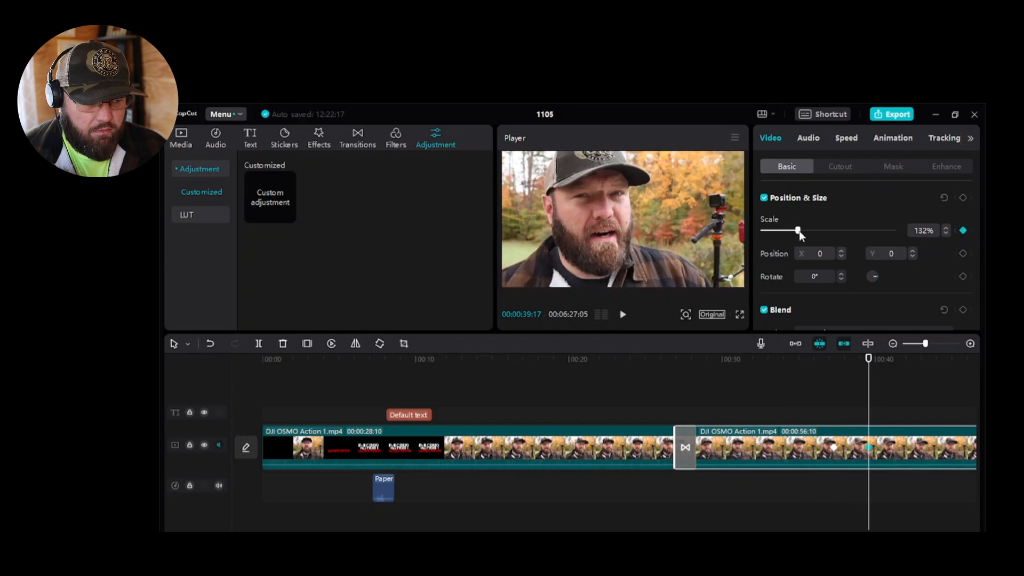
{"action": "left_click_drag", "start_coordinate": [868, 389], "coordinate": [811, 395]}
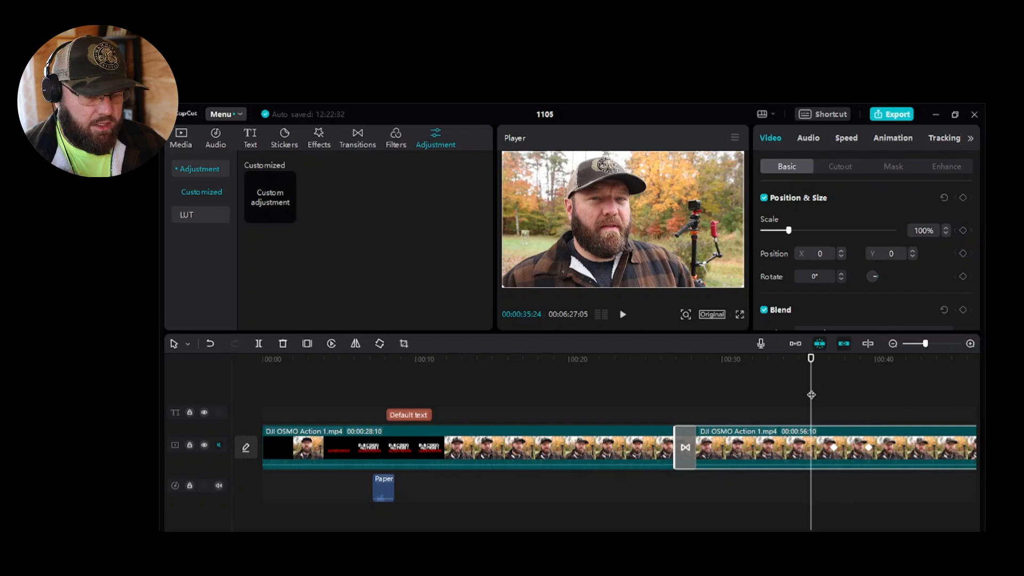
{"action": "key", "text": "space"}
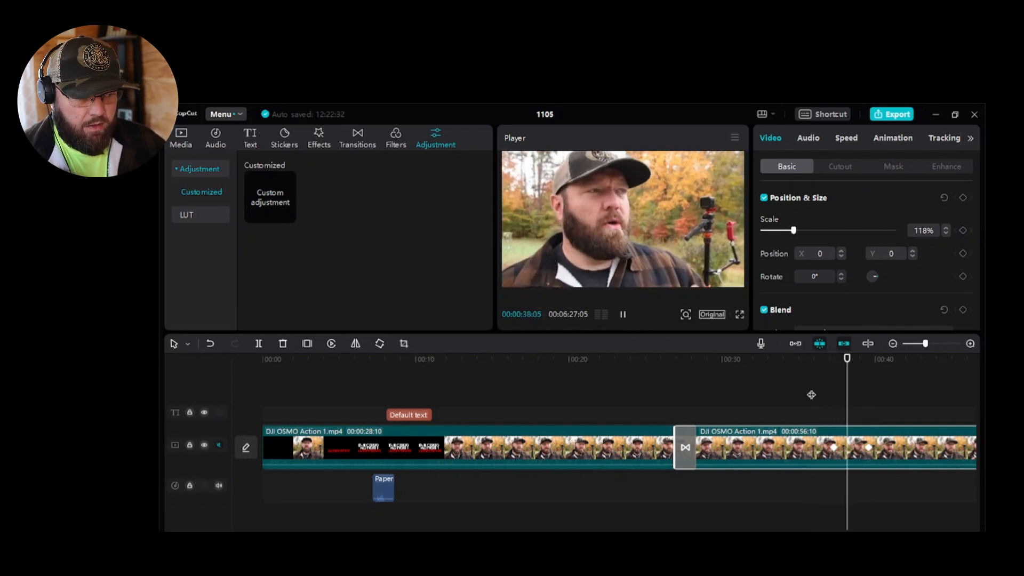
{"action": "key", "text": "space"}
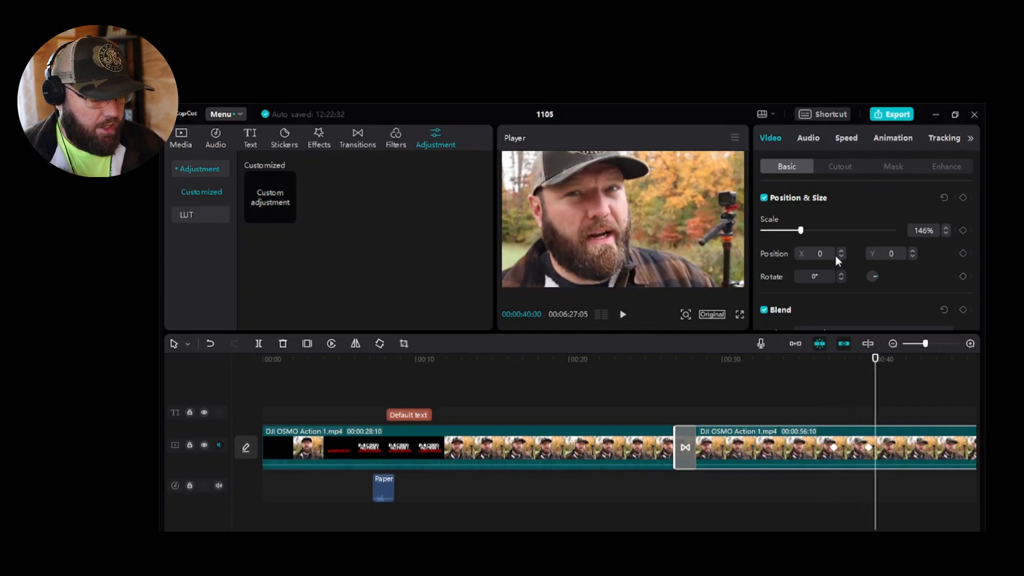
{"action": "key", "text": "ctrl+z"}
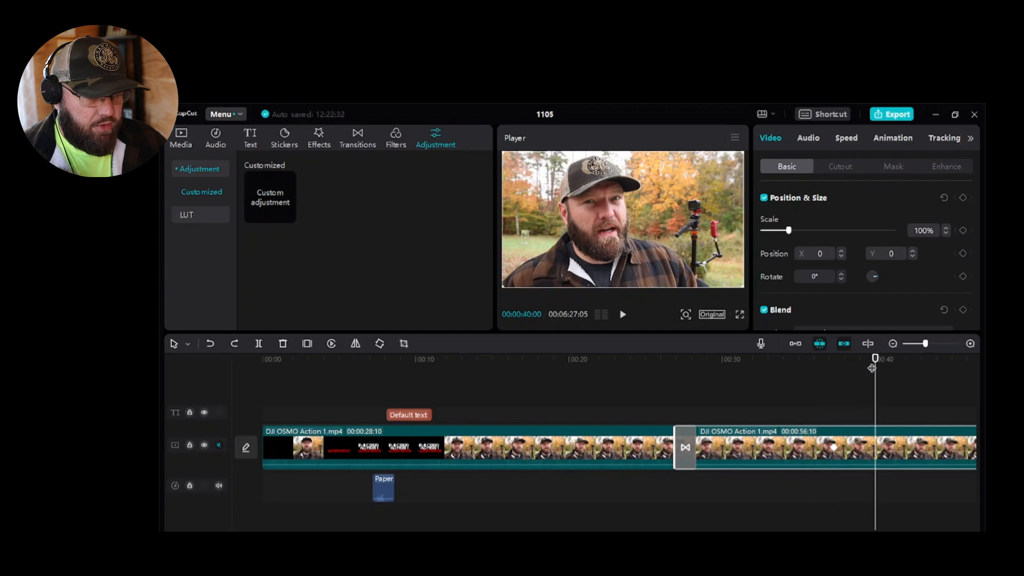
- Look over the clip's Opacity, Stabilize and Canvas settings, and reduce its scale to 61% at 40 seconds
{"action": "scroll", "coordinate": [840, 248], "scroll_direction": "down", "scroll_amount": 2}
{"action": "scroll", "coordinate": [821, 272], "scroll_direction": "down", "scroll_amount": 3}
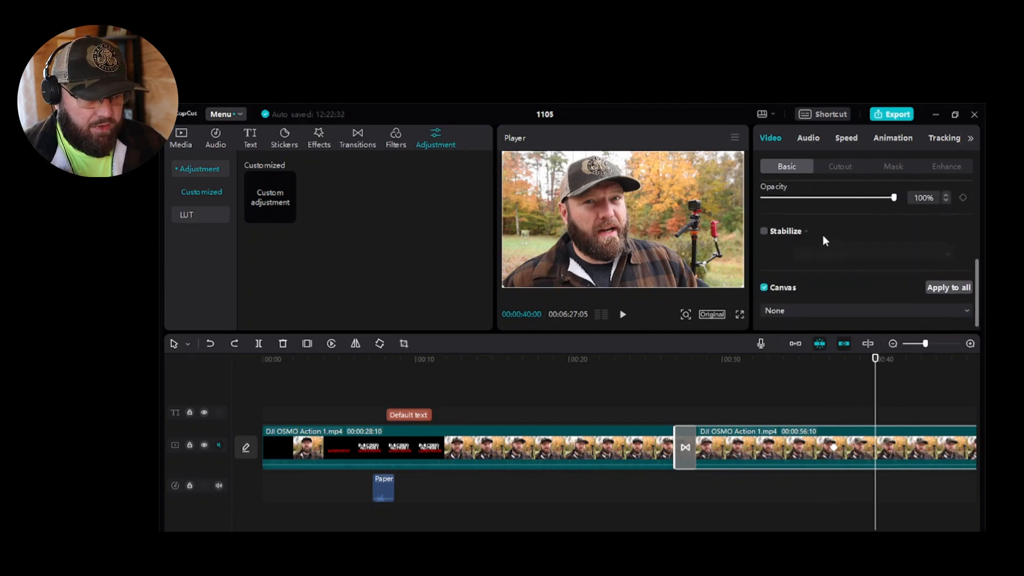
{"action": "scroll", "coordinate": [853, 240], "scroll_direction": "up", "scroll_amount": 1}
{"action": "scroll", "coordinate": [832, 286], "scroll_direction": "down", "scroll_amount": 2}
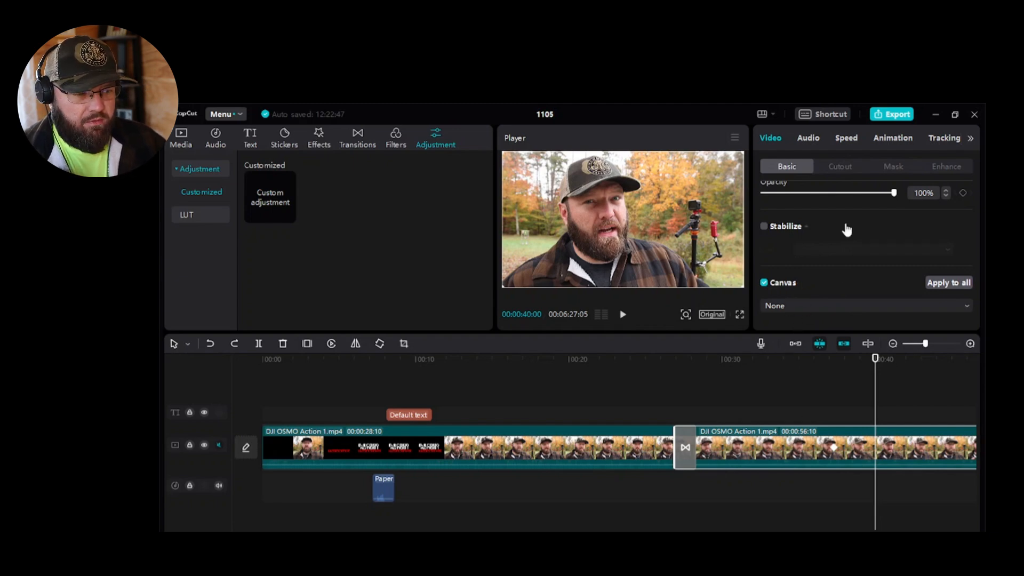
{"action": "scroll", "coordinate": [840, 273], "scroll_direction": "up", "scroll_amount": 5}
{"action": "left_click_drag", "start_coordinate": [788, 231], "coordinate": [778, 230]}
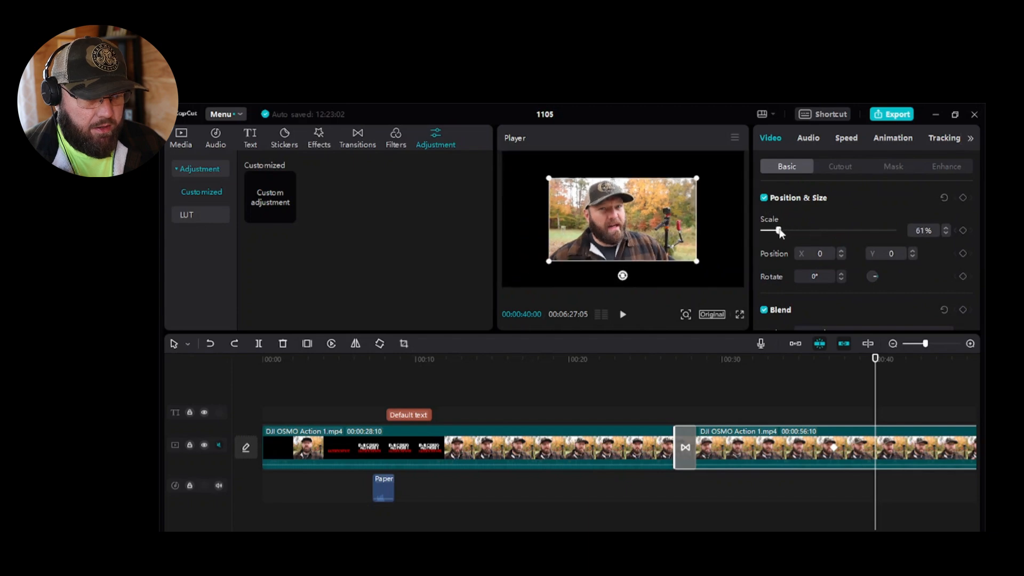
- Try the lightest Blur canvas background behind the shrunken clip, and undo the background and the scale reduction
{"action": "scroll", "coordinate": [853, 267], "scroll_direction": "down", "scroll_amount": 1}
{"action": "scroll", "coordinate": [847, 321], "scroll_direction": "down", "scroll_amount": 3}
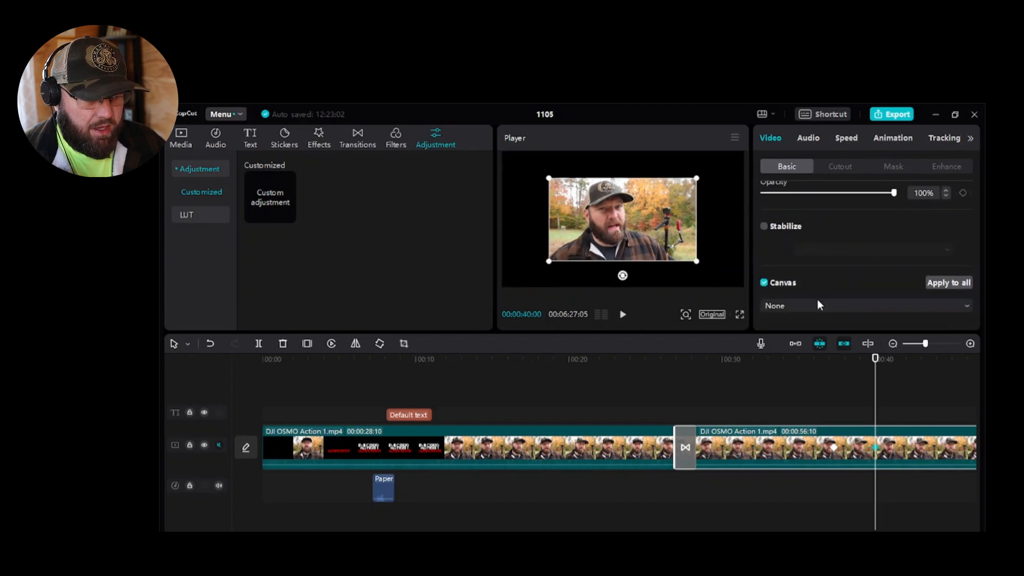
{"action": "left_click", "coordinate": [819, 305]}
{"action": "left_click", "coordinate": [816, 344]}
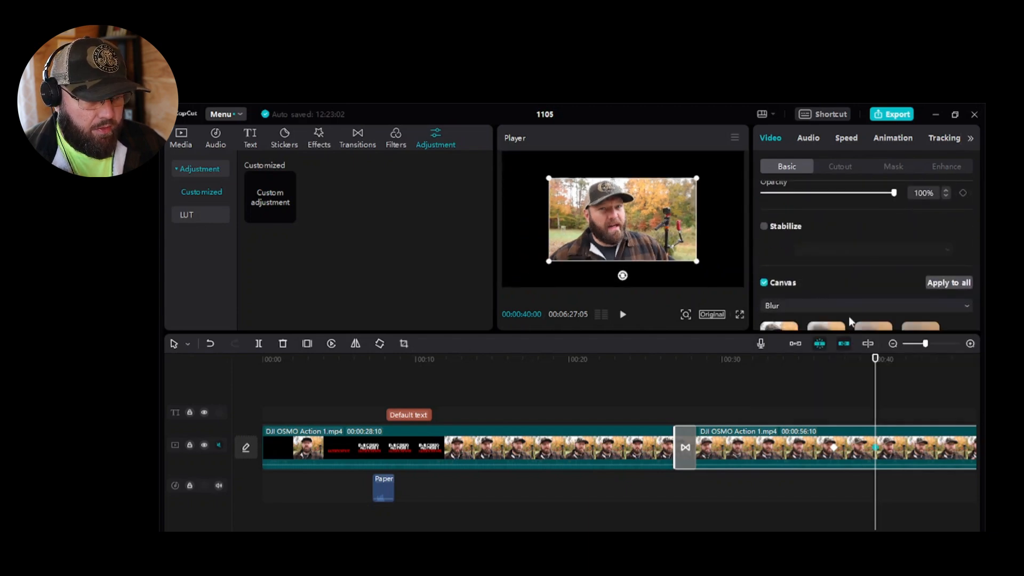
{"action": "scroll", "coordinate": [846, 309], "scroll_direction": "down", "scroll_amount": 1}
{"action": "left_click", "coordinate": [789, 300]}
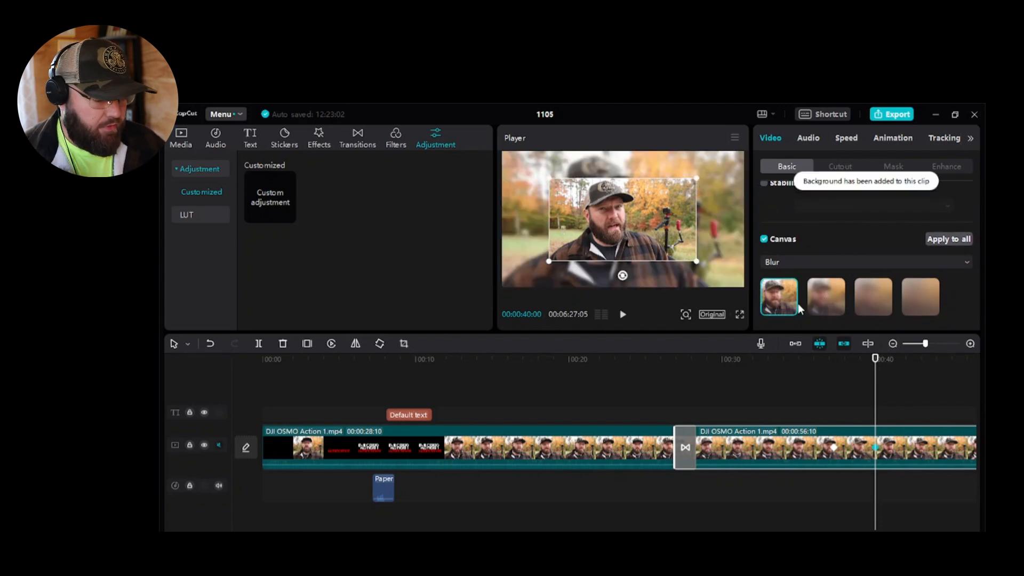
{"action": "key", "text": "ctrl+z"}
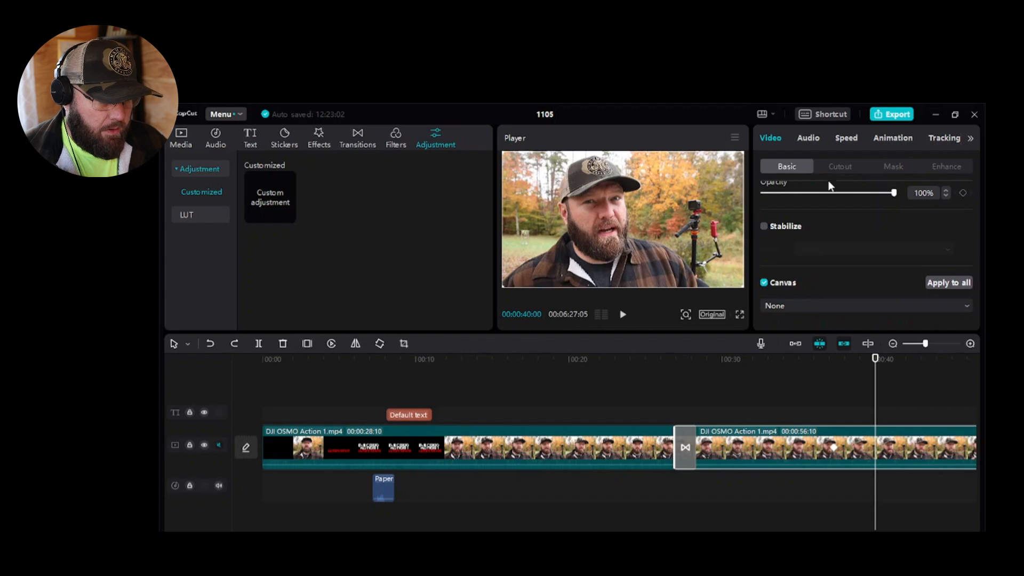
- Show the clip's audio settings, unmute the main video track, and play the sound from about 37 seconds
{"action": "left_click", "coordinate": [808, 138]}
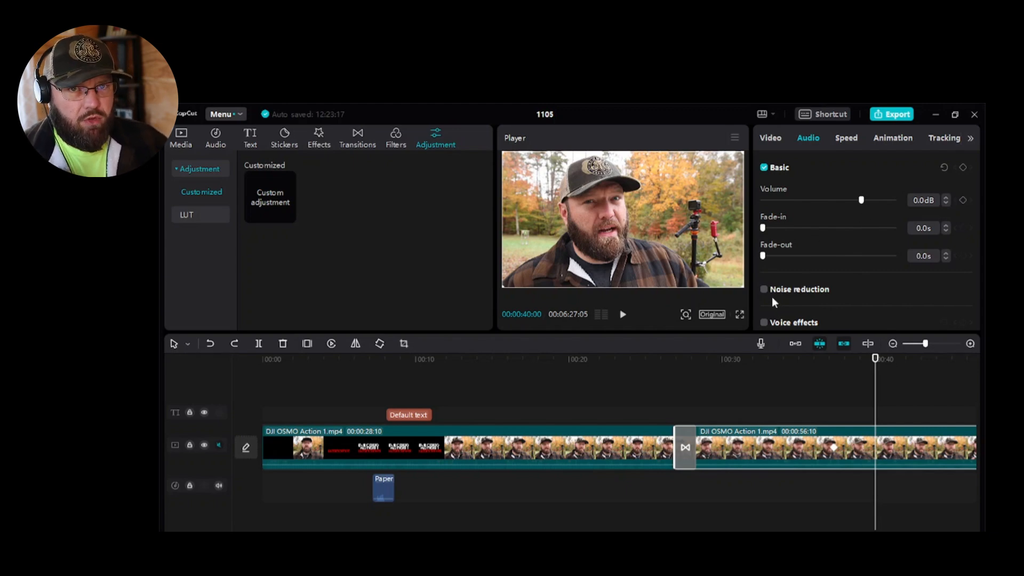
{"action": "left_click", "coordinate": [218, 446]}
{"action": "left_click_drag", "start_coordinate": [879, 390], "coordinate": [832, 396]}
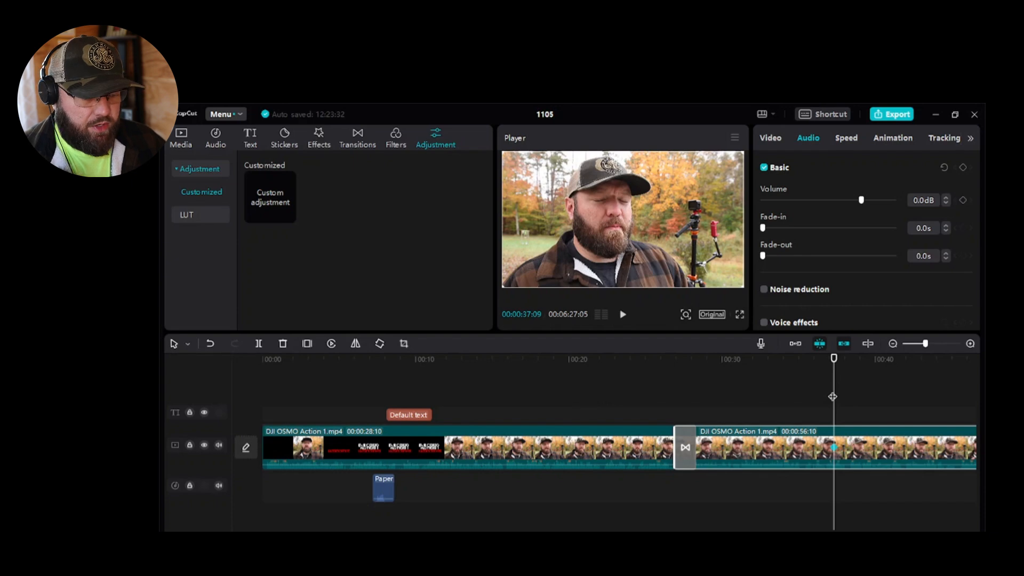
{"action": "key", "text": "space"}
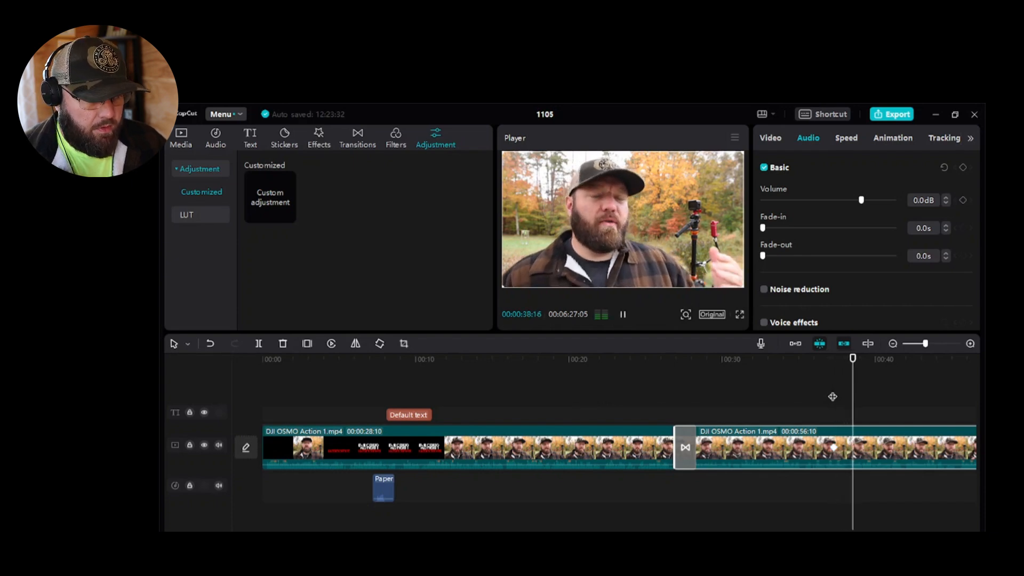
- Try noise reduction on the clip, listen to it from about 37 seconds, and turn it off again
{"action": "left_click_drag", "start_coordinate": [877, 391], "coordinate": [837, 398]}
{"action": "left_click", "coordinate": [763, 289]}
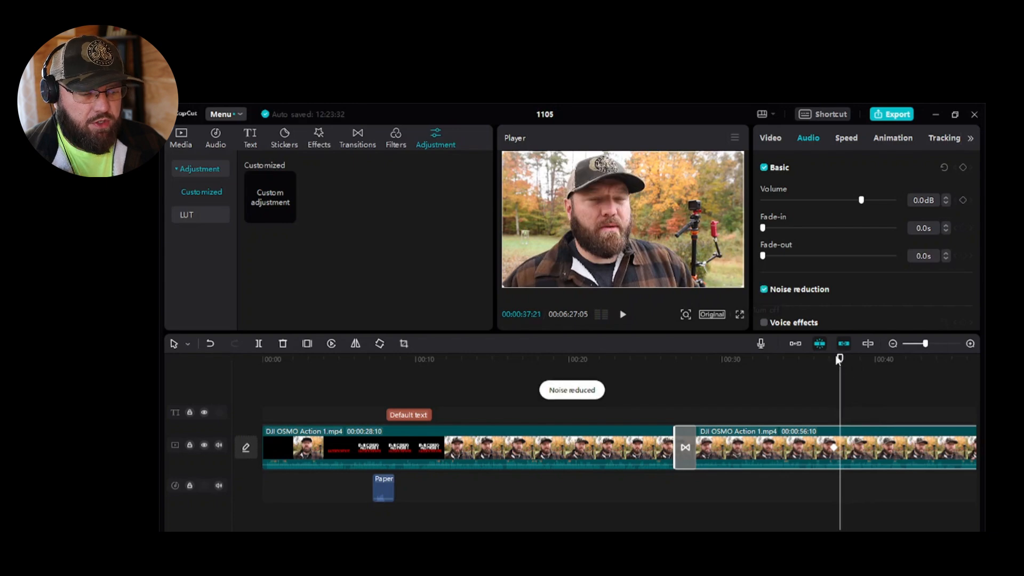
{"action": "key", "text": "space"}
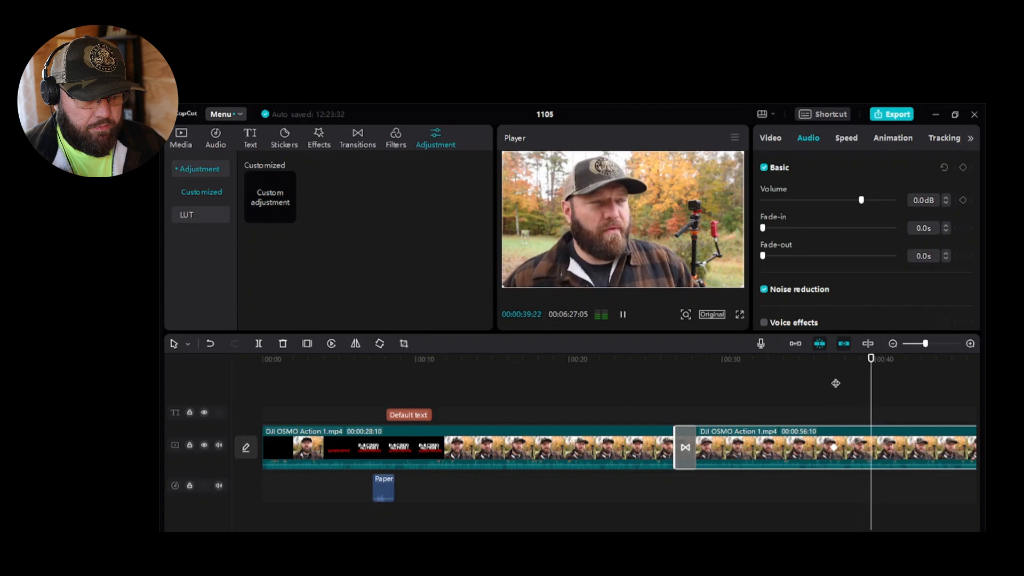
{"action": "key", "text": "space"}
{"action": "left_click", "coordinate": [764, 289]}
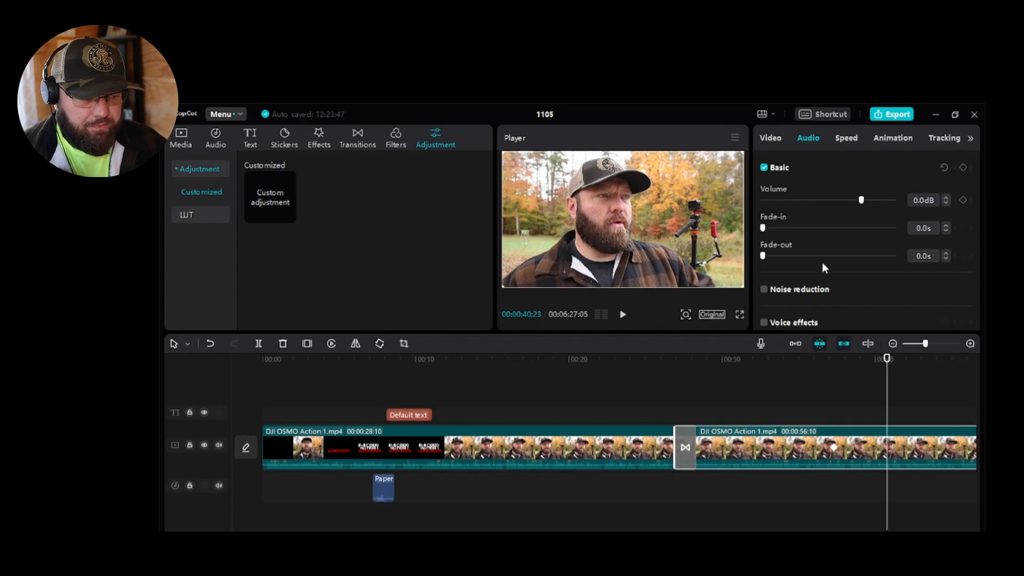
- Display the audio level meter beside the timeline and play the clip from about 40 seconds to check its levels
{"action": "left_click", "coordinate": [606, 316]}
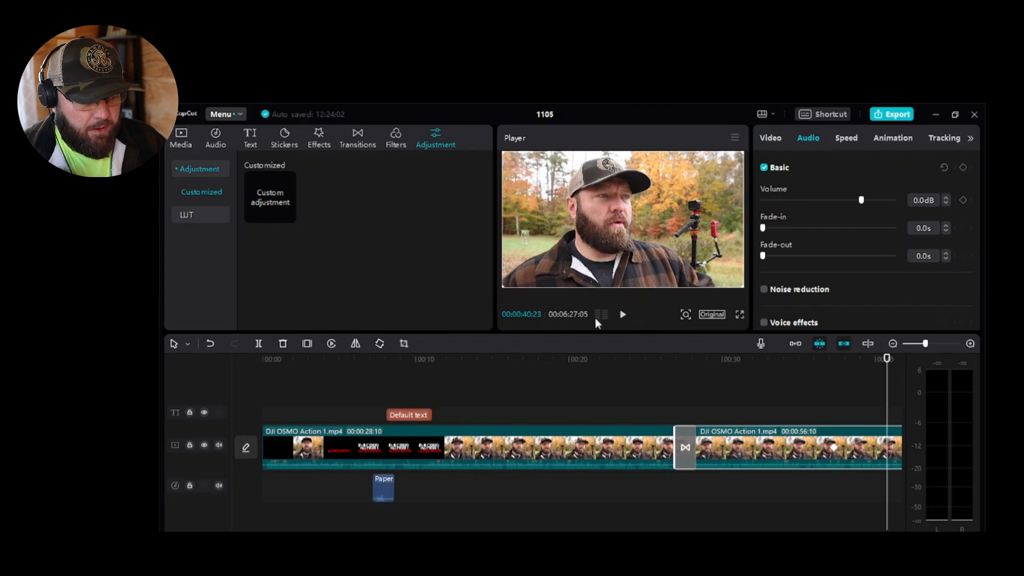
{"action": "left_click", "coordinate": [601, 313]}
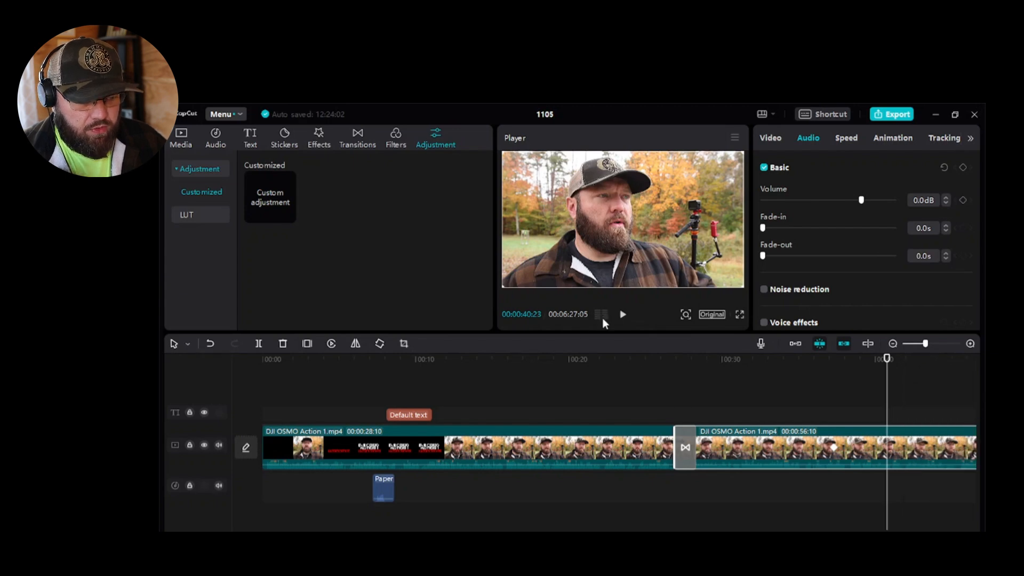
{"action": "left_click", "coordinate": [601, 314]}
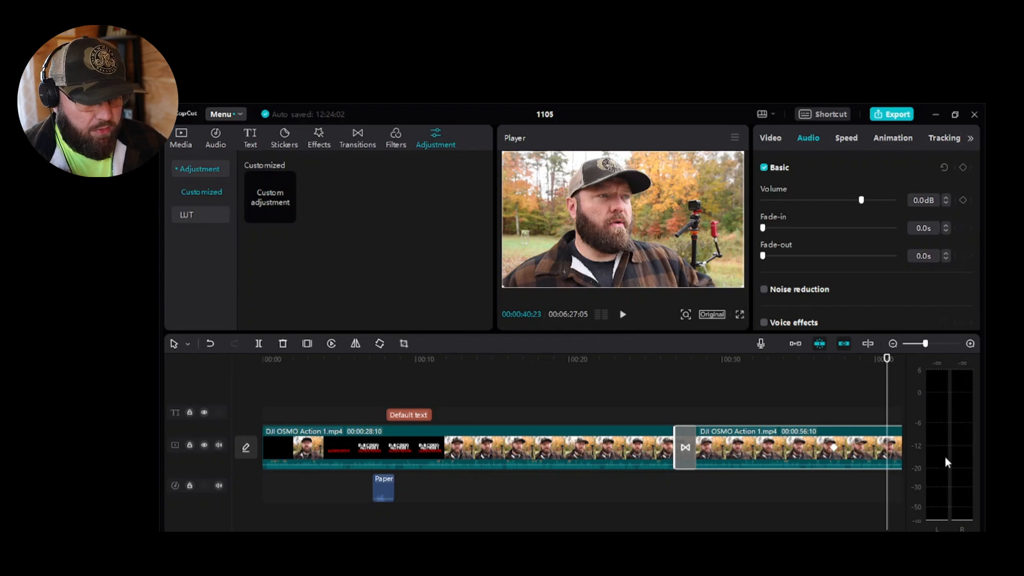
{"action": "key", "text": "space"}
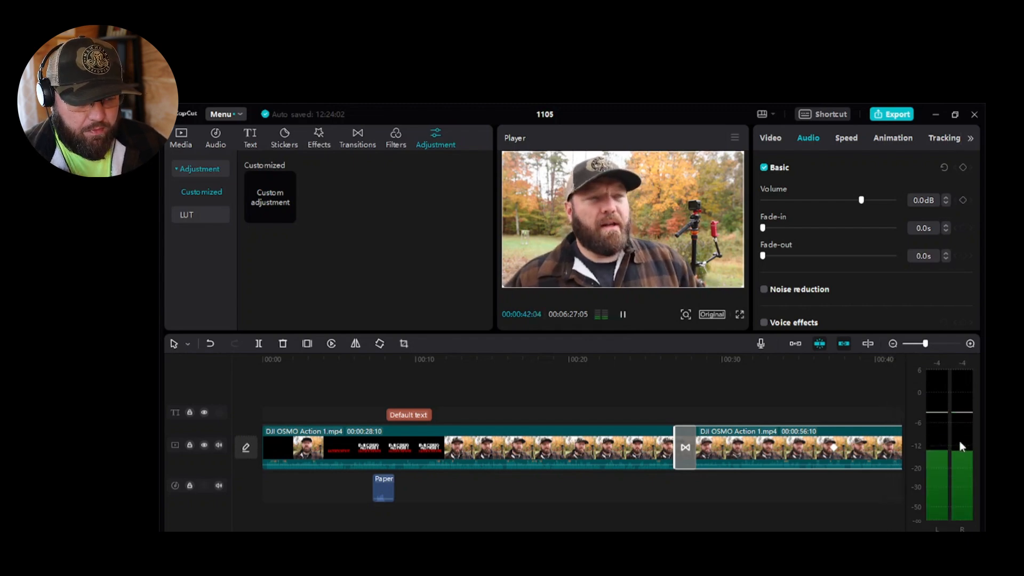
{"action": "key", "text": "space"}
{"action": "key", "text": "space"}
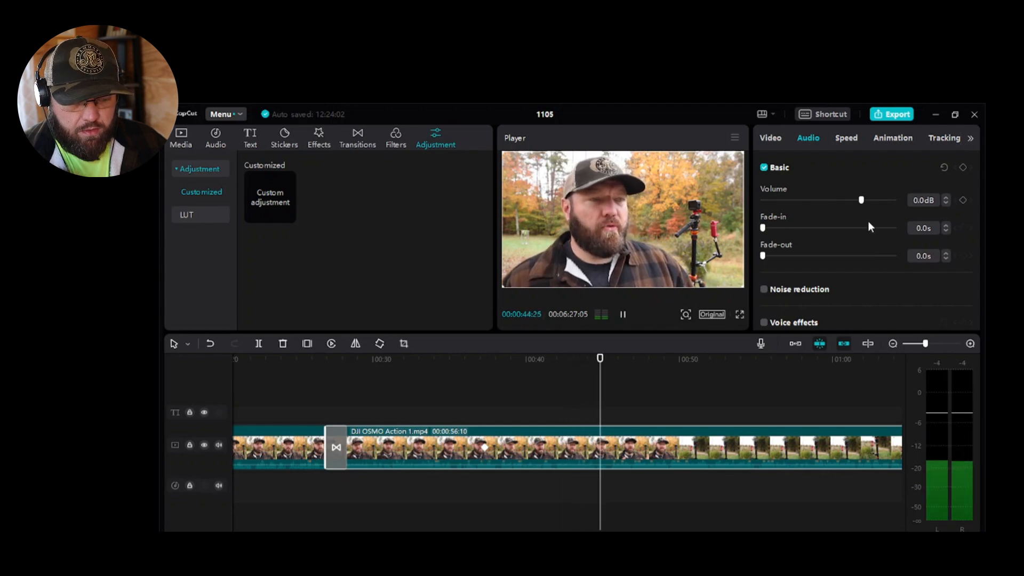
{"action": "key", "text": "space"}
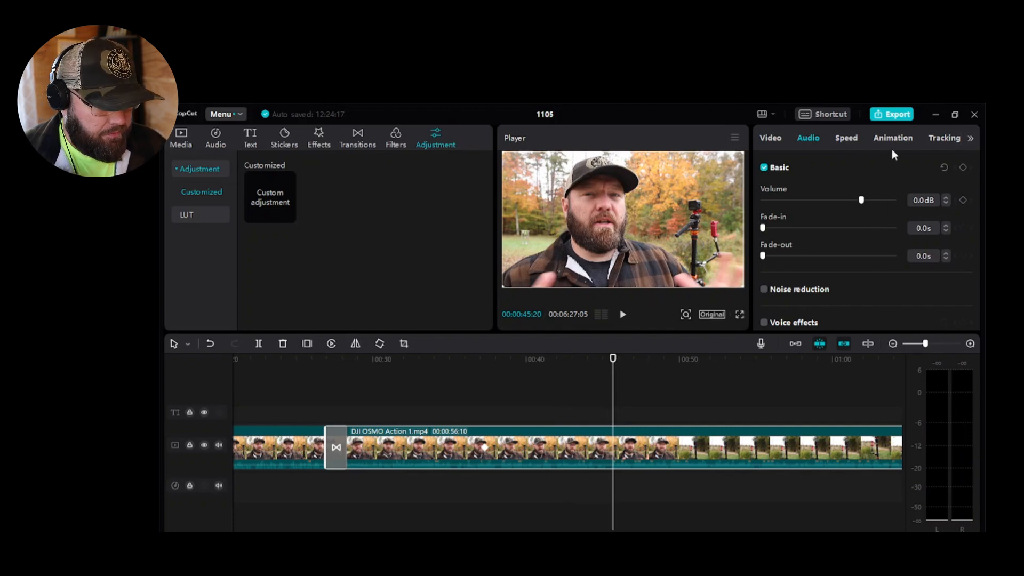
- Look through the clip's Normal speed settings, Curve speed presets, and the In and Combo animation presets
{"action": "left_click", "coordinate": [850, 139]}
{"action": "left_click", "coordinate": [806, 140]}
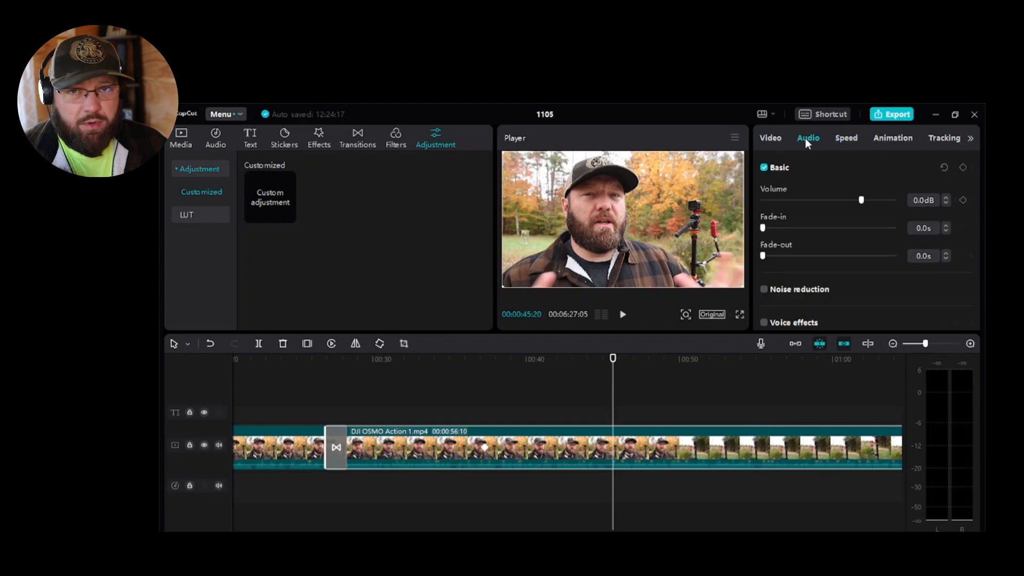
{"action": "left_click", "coordinate": [852, 140]}
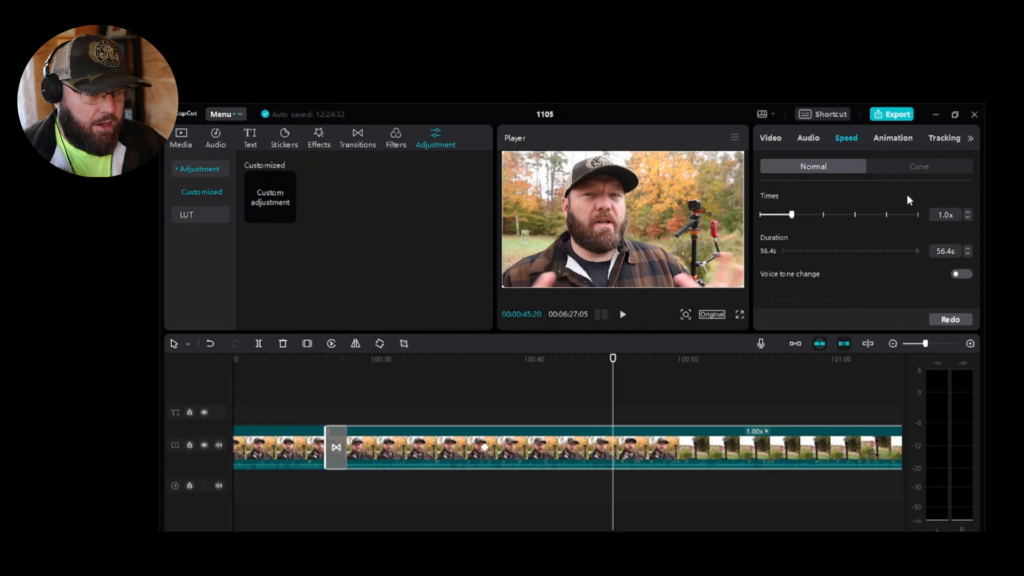
{"action": "left_click", "coordinate": [883, 167]}
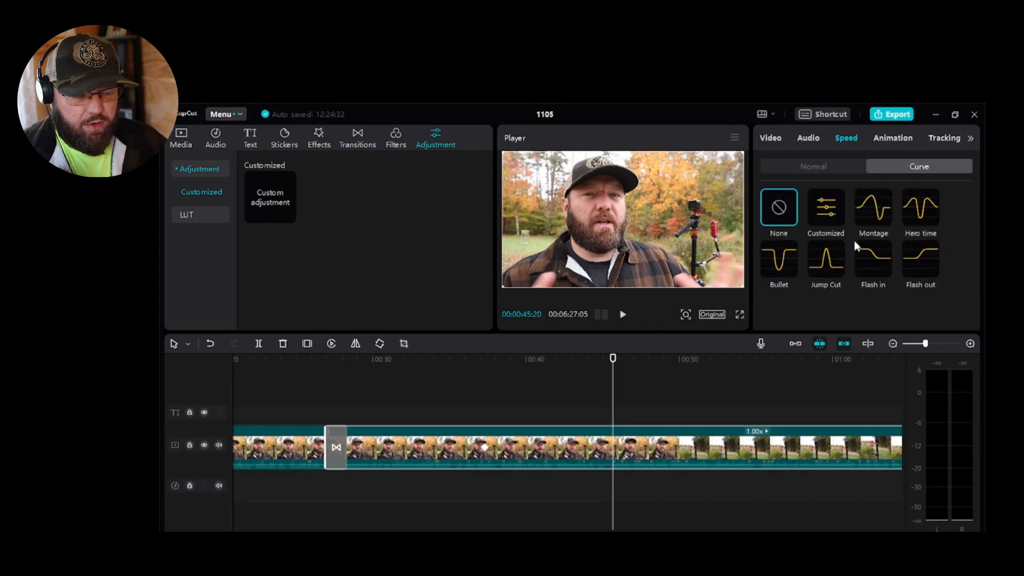
{"action": "left_click", "coordinate": [888, 143]}
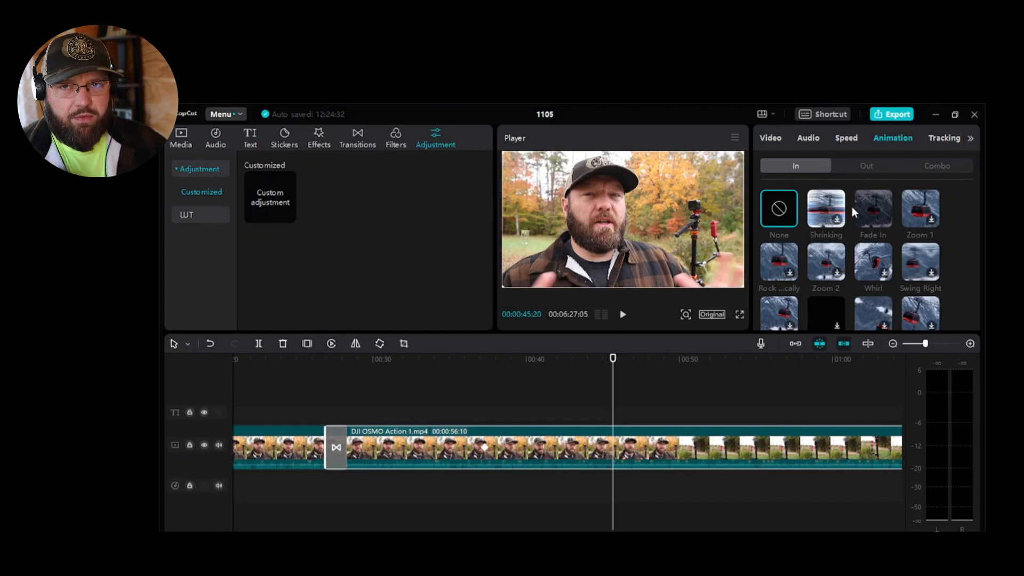
{"action": "left_click", "coordinate": [938, 168]}
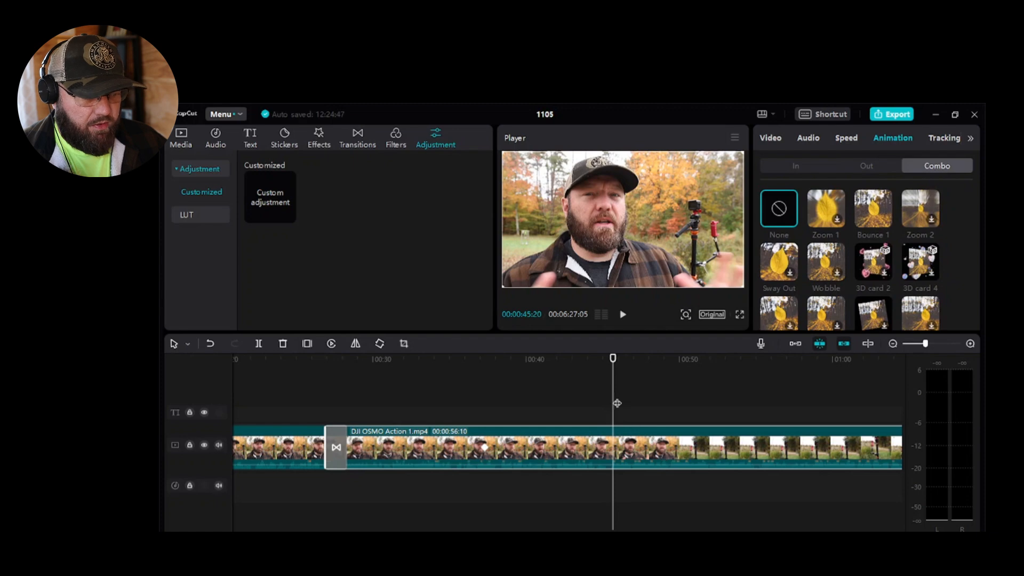
- Split the clip at about 46 and 47 seconds to isolate a section about 1.4 seconds long
{"action": "left_click_drag", "start_coordinate": [617, 403], "coordinate": [643, 406]}
{"action": "key", "text": "ctrl+b"}
{"action": "key", "text": "ctrl+b"}
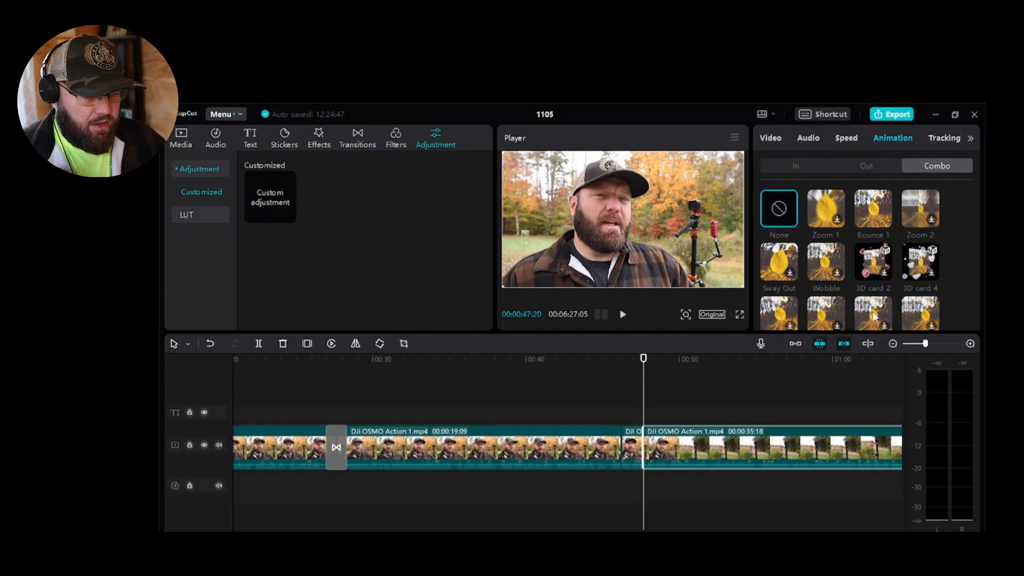
- Try a Combo animation on the short split section and replace it with the Wobble animation
{"action": "left_click", "coordinate": [627, 446]}
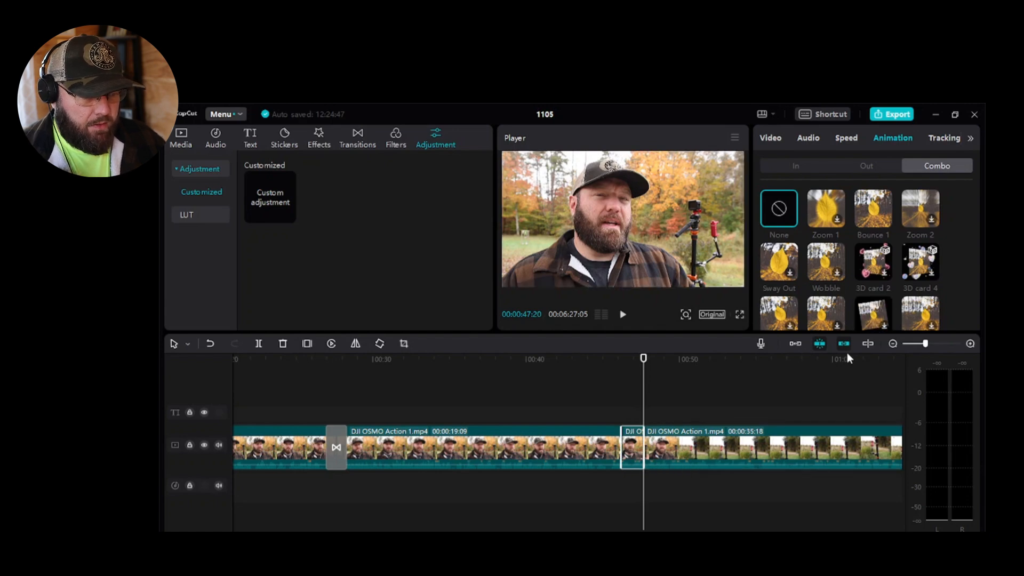
{"action": "left_click", "coordinate": [870, 319]}
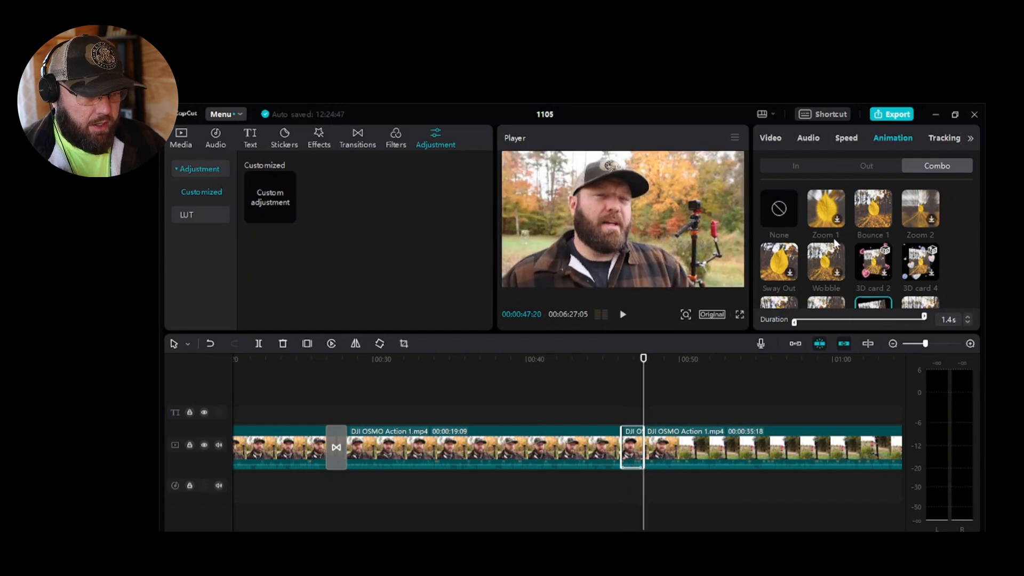
{"action": "left_click", "coordinate": [826, 261]}
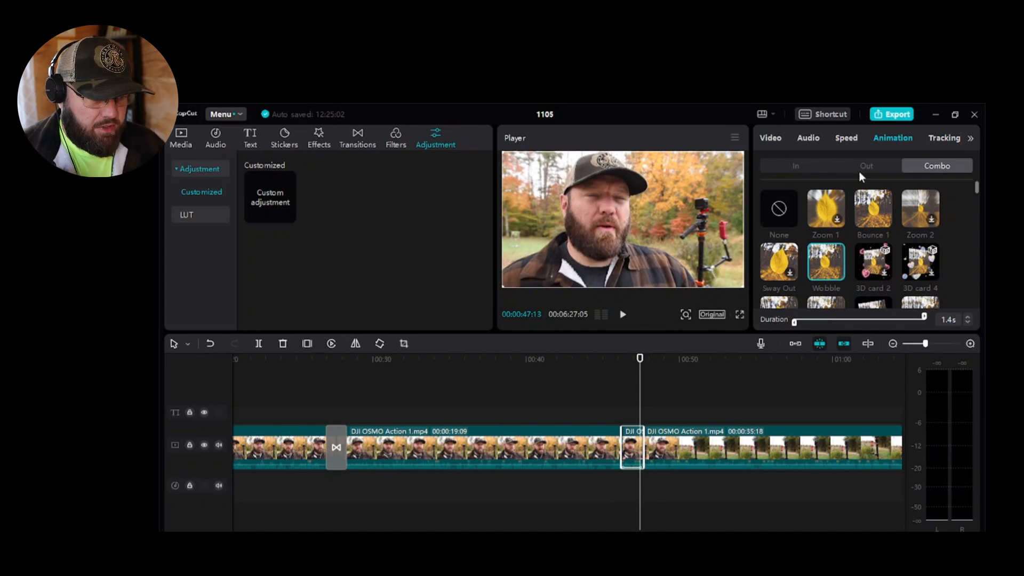
- Look through the Combo animation presets and Tracking options for the short clip, and open its Adjustment settings
{"action": "scroll", "coordinate": [909, 245], "scroll_direction": "down", "scroll_amount": 5}
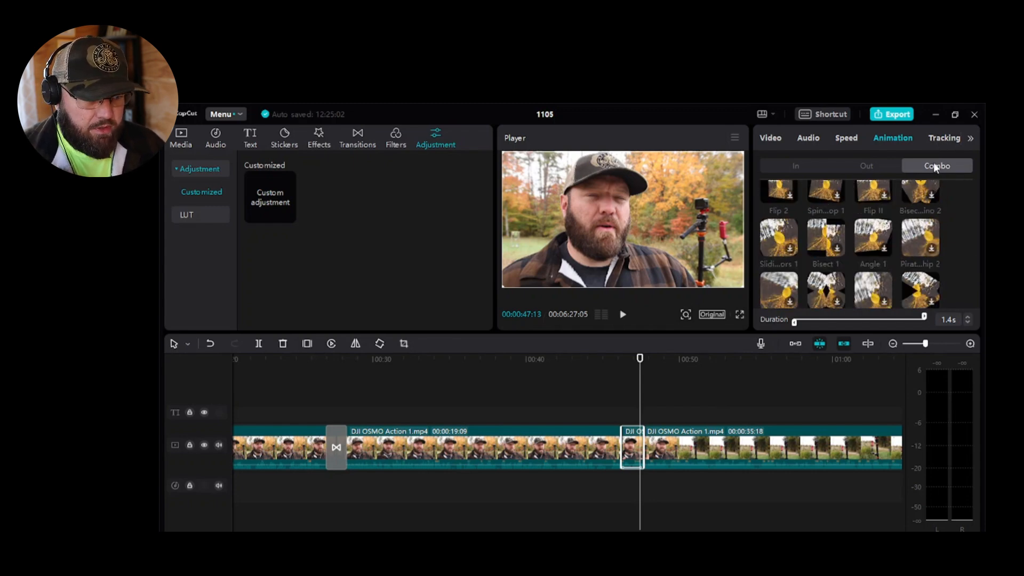
{"action": "left_click", "coordinate": [937, 139]}
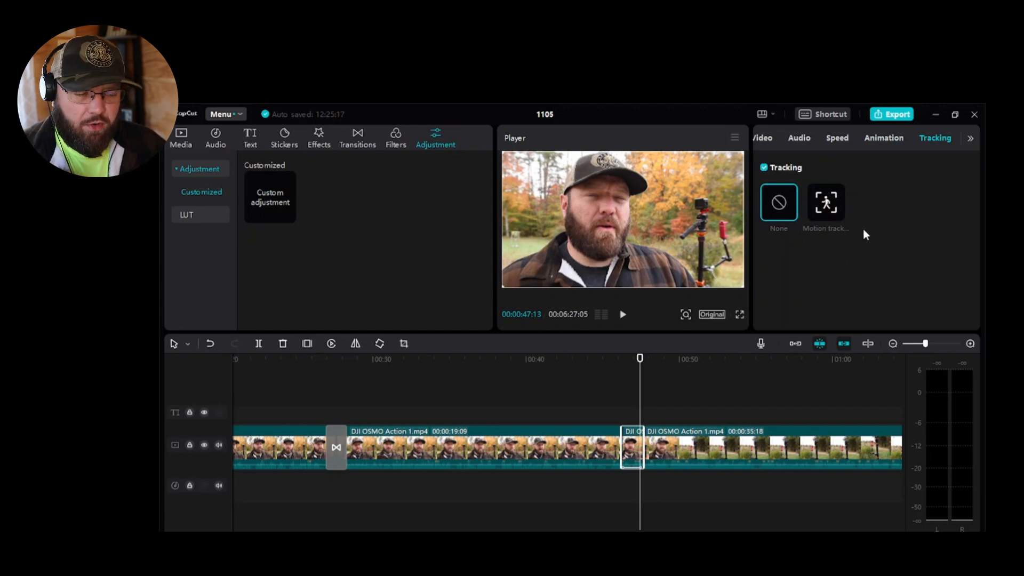
{"action": "left_click", "coordinate": [970, 139]}
{"action": "left_click", "coordinate": [930, 140]}
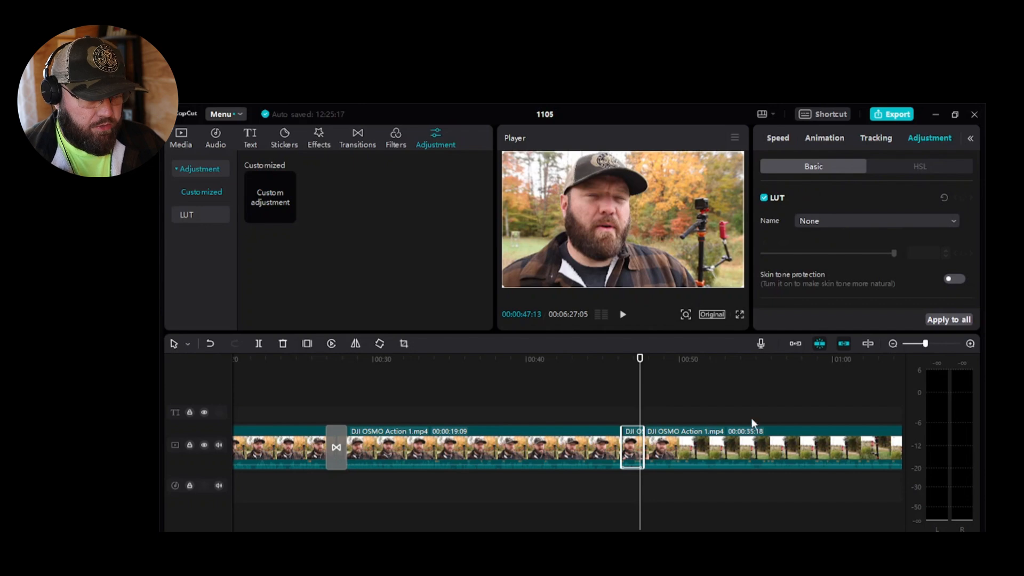
- Examine the Basic adjustment settings of the last clip at about 50 seconds, from LUT and Temp to Effects
{"action": "left_click", "coordinate": [717, 446]}
{"action": "left_click_drag", "start_coordinate": [654, 398], "coordinate": [685, 397]}
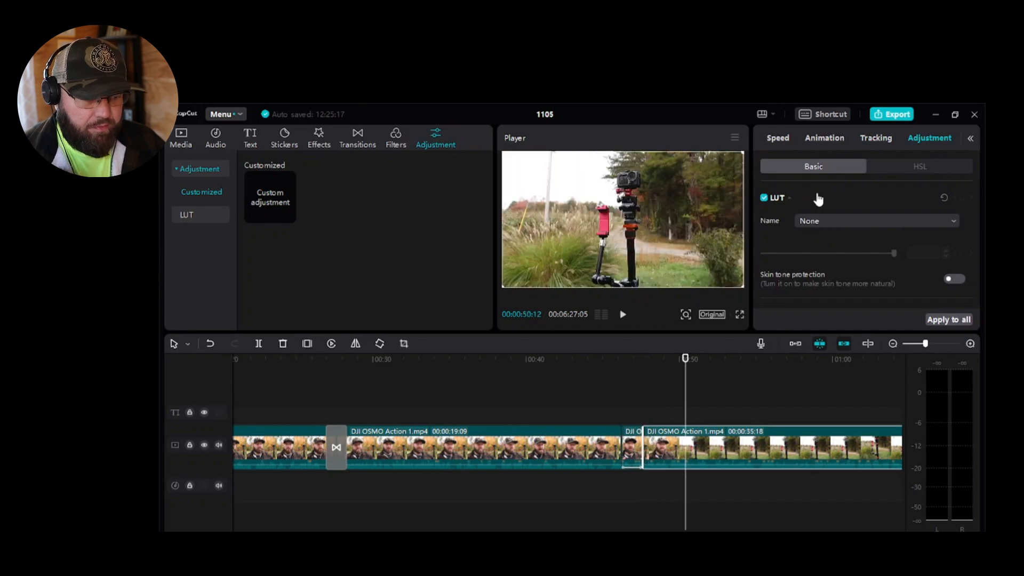
{"action": "scroll", "coordinate": [838, 259], "scroll_direction": "down", "scroll_amount": 4}
{"action": "scroll", "coordinate": [827, 233], "scroll_direction": "up", "scroll_amount": 5}
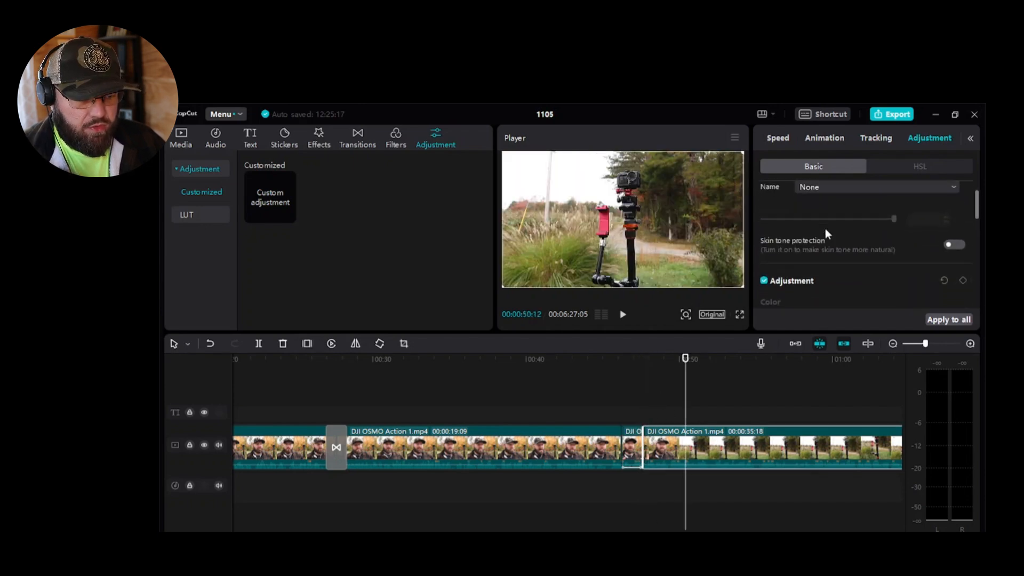
{"action": "scroll", "coordinate": [832, 224], "scroll_direction": "down", "scroll_amount": 3}
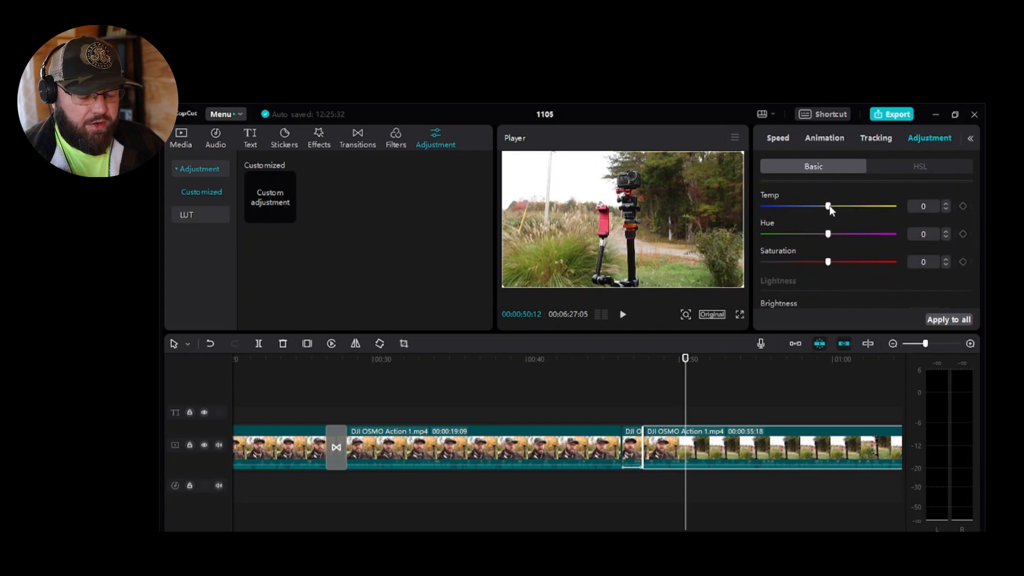
{"action": "mouse_move", "coordinate": [830, 210]}
{"action": "left_mouse_down"}
{"action": "mouse_move", "coordinate": [759, 212]}
{"action": "mouse_move", "coordinate": [850, 213]}
{"action": "mouse_move", "coordinate": [828, 213]}
{"action": "left_mouse_up"}
{"action": "scroll", "coordinate": [835, 234], "scroll_direction": "down", "scroll_amount": 3}
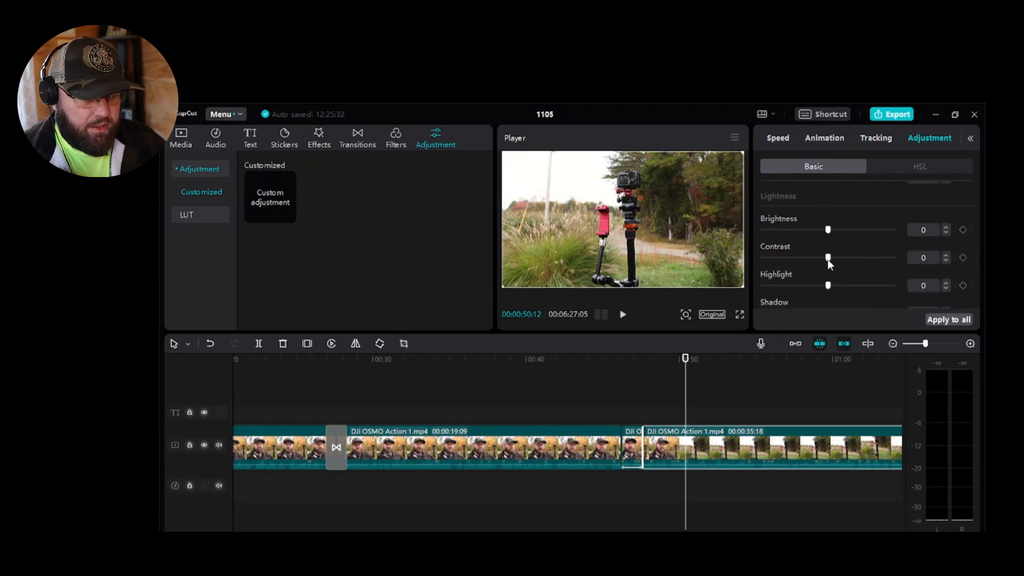
{"action": "scroll", "coordinate": [832, 269], "scroll_direction": "down", "scroll_amount": 6}
{"action": "scroll", "coordinate": [829, 279], "scroll_direction": "down", "scroll_amount": 1}
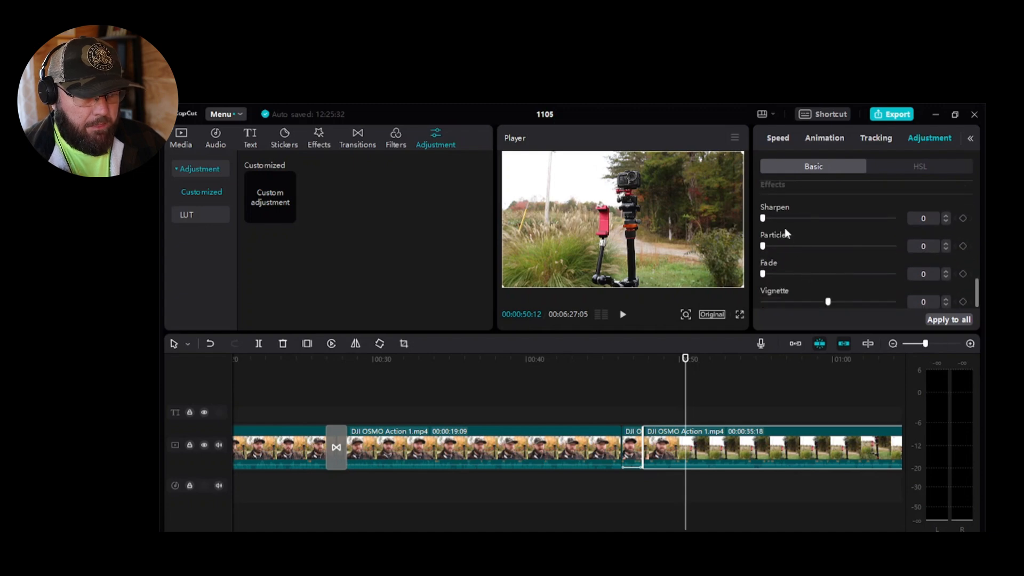
- Try the clip's Effects adjustments, previewing Particles at 100 in full screen, and return the sliders to 0
{"action": "left_click_drag", "start_coordinate": [765, 218], "coordinate": [955, 245]}
{"action": "left_click", "coordinate": [768, 219]}
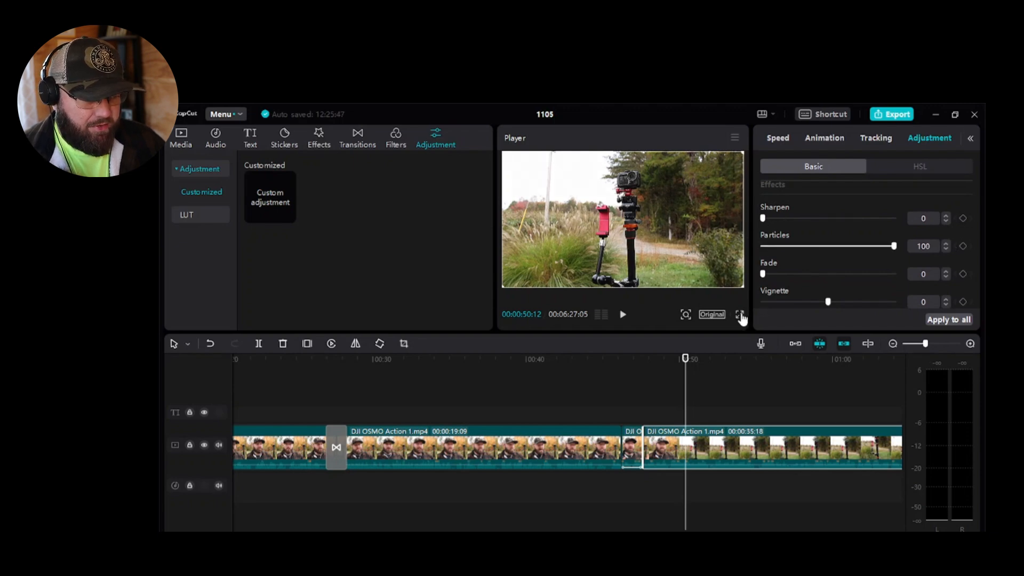
{"action": "left_click", "coordinate": [740, 314]}
{"action": "key", "text": "space"}
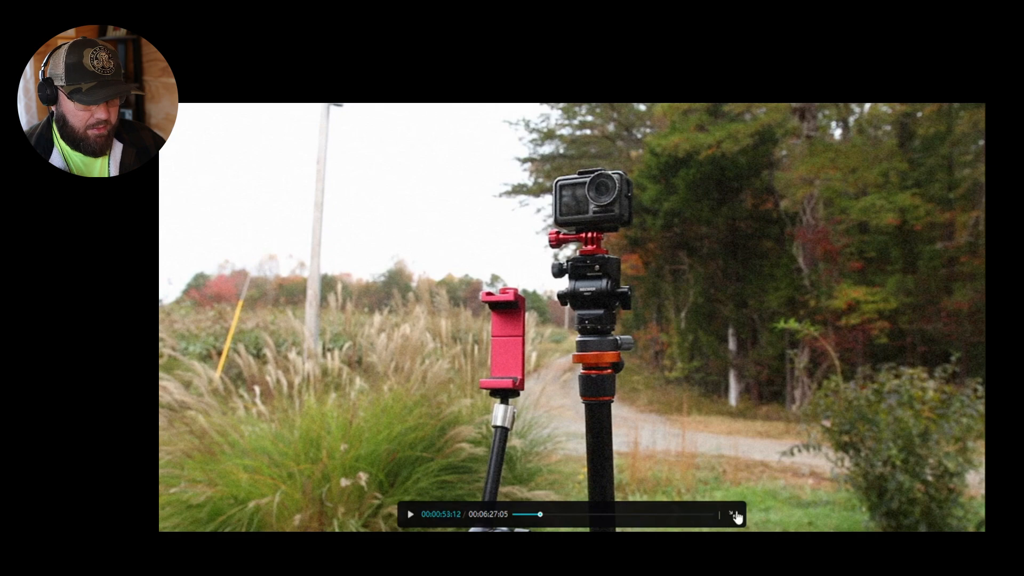
{"action": "left_click", "coordinate": [736, 516]}
{"action": "left_click_drag", "start_coordinate": [894, 246], "coordinate": [592, 262]}
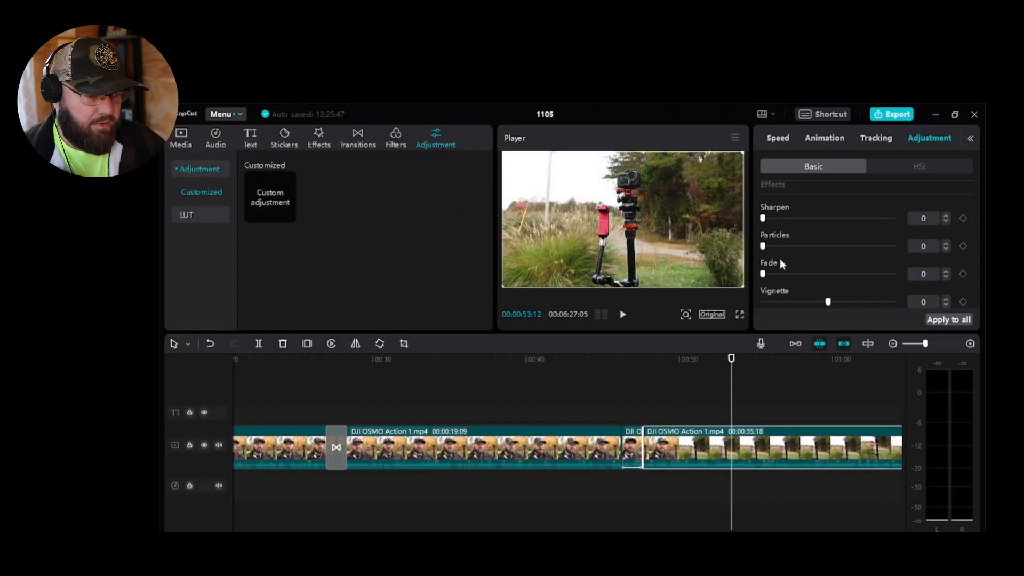
{"action": "mouse_move", "coordinate": [764, 274]}
{"action": "left_mouse_down"}
{"action": "mouse_move", "coordinate": [796, 275]}
{"action": "mouse_move", "coordinate": [741, 277]}
{"action": "mouse_move", "coordinate": [790, 276]}
{"action": "mouse_move", "coordinate": [760, 286]}
{"action": "left_mouse_up"}
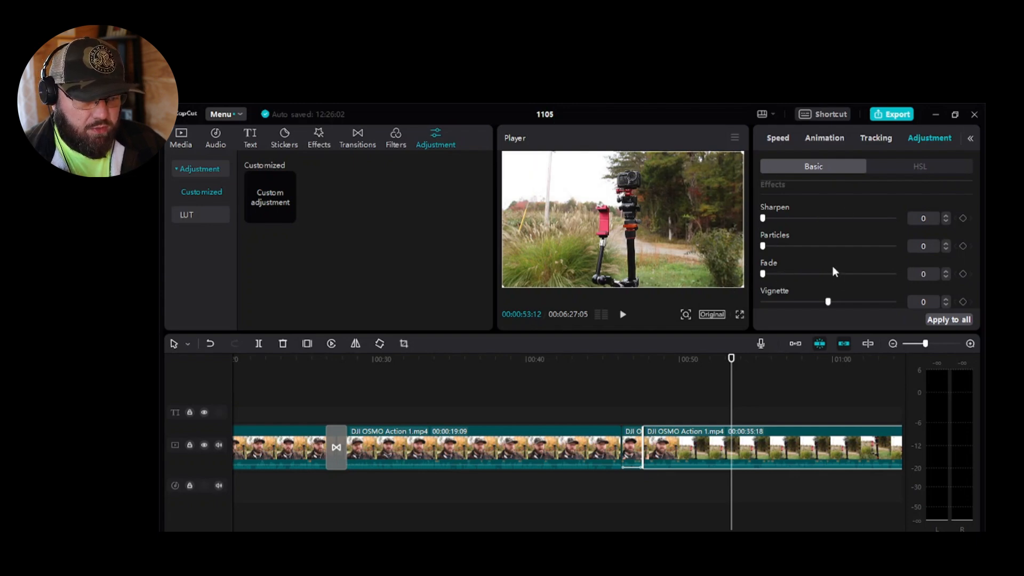
{"action": "mouse_move", "coordinate": [827, 302]}
{"action": "left_mouse_down"}
{"action": "mouse_move", "coordinate": [734, 308]}
{"action": "mouse_move", "coordinate": [891, 300]}
{"action": "mouse_move", "coordinate": [827, 302]}
{"action": "left_mouse_up"}
- Try the HSL adjustments on the clip's red saturation and green hue, returning both to 0
{"action": "left_click", "coordinate": [915, 163]}
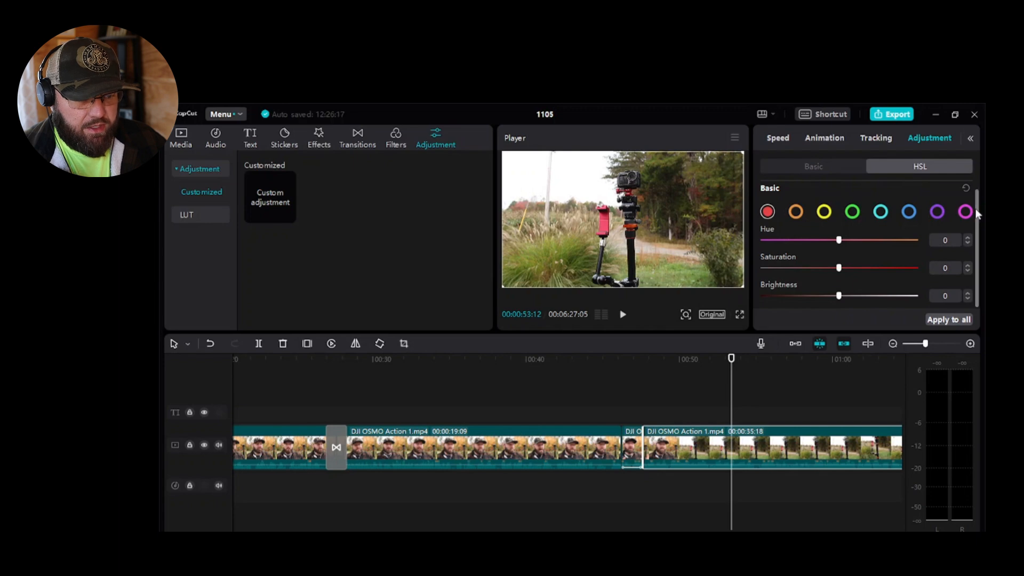
{"action": "mouse_move", "coordinate": [839, 268]}
{"action": "left_mouse_down"}
{"action": "mouse_move", "coordinate": [827, 269]}
{"action": "mouse_move", "coordinate": [837, 270]}
{"action": "left_mouse_up"}
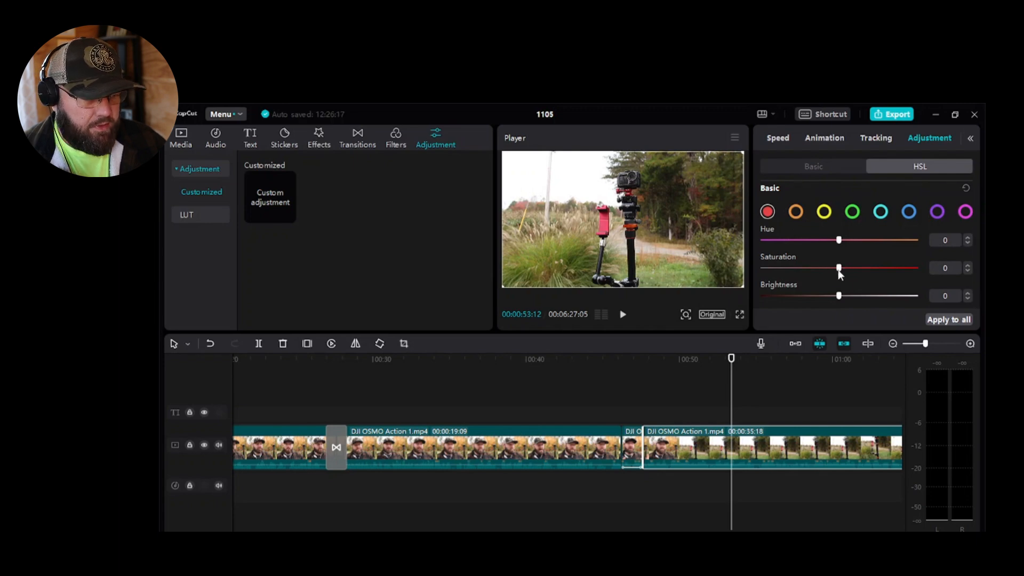
{"action": "left_click", "coordinate": [839, 168]}
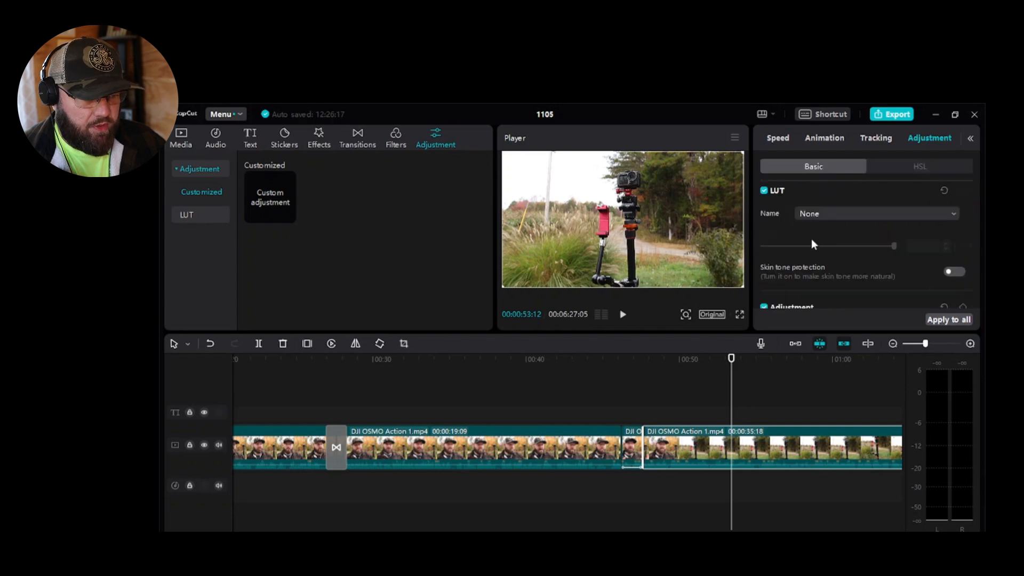
{"action": "left_click", "coordinate": [929, 166]}
{"action": "left_click", "coordinate": [853, 212]}
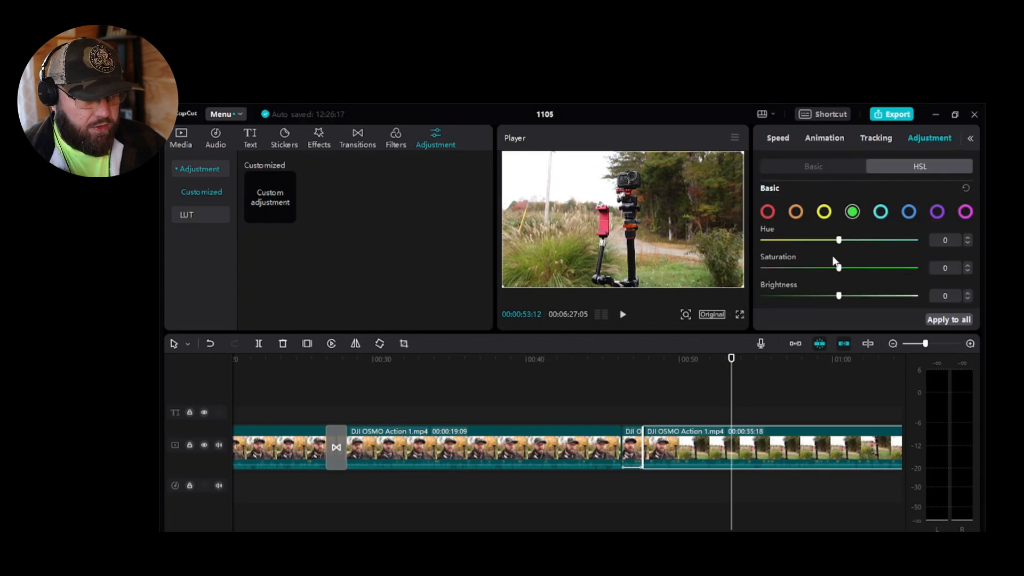
{"action": "mouse_move", "coordinate": [838, 240]}
{"action": "left_mouse_down"}
{"action": "mouse_move", "coordinate": [751, 250]}
{"action": "mouse_move", "coordinate": [958, 240]}
{"action": "mouse_move", "coordinate": [878, 257]}
{"action": "mouse_move", "coordinate": [838, 240]}
{"action": "left_mouse_up"}
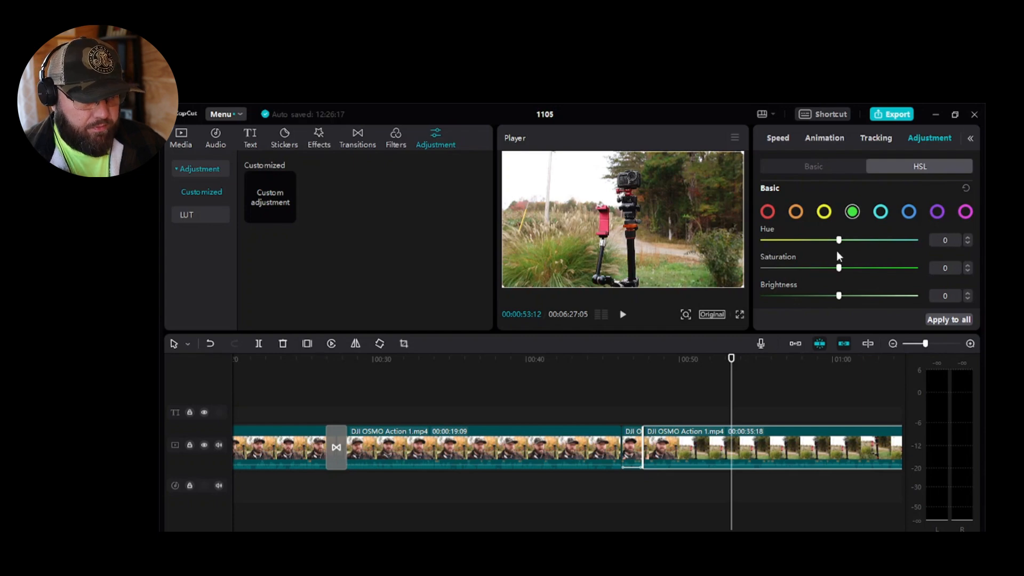
- Apply the Cinestyle Davinci Lut_1.MVI_0036.cube LUT to the clip and set its strength to 57
{"action": "left_click", "coordinate": [823, 168]}
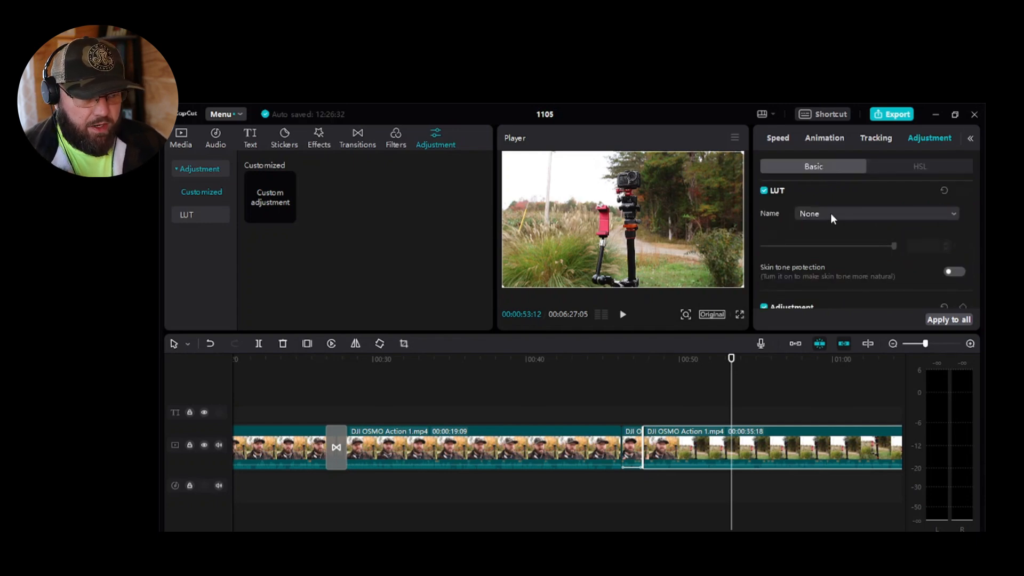
{"action": "left_click", "coordinate": [829, 214]}
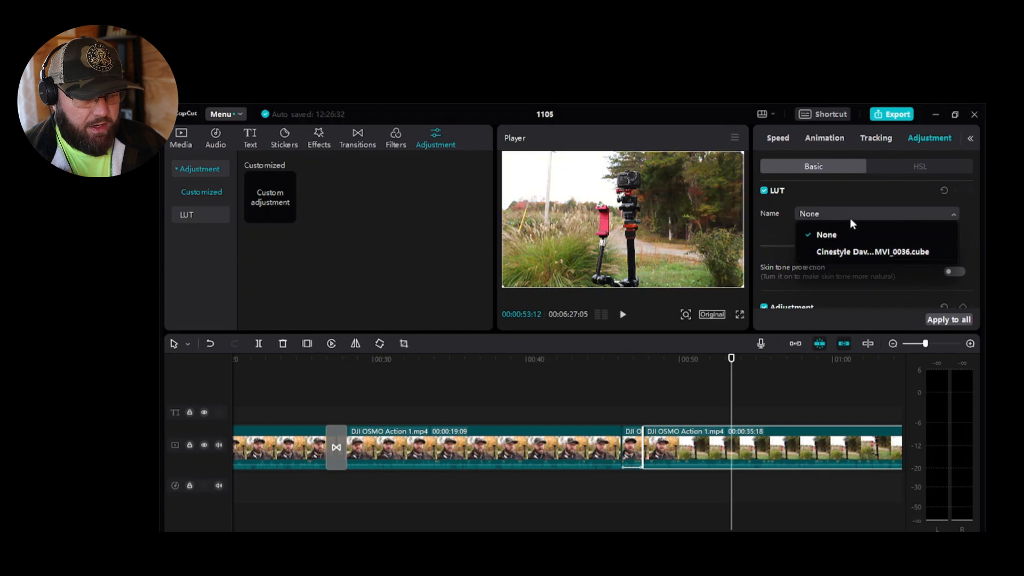
{"action": "left_click", "coordinate": [861, 255]}
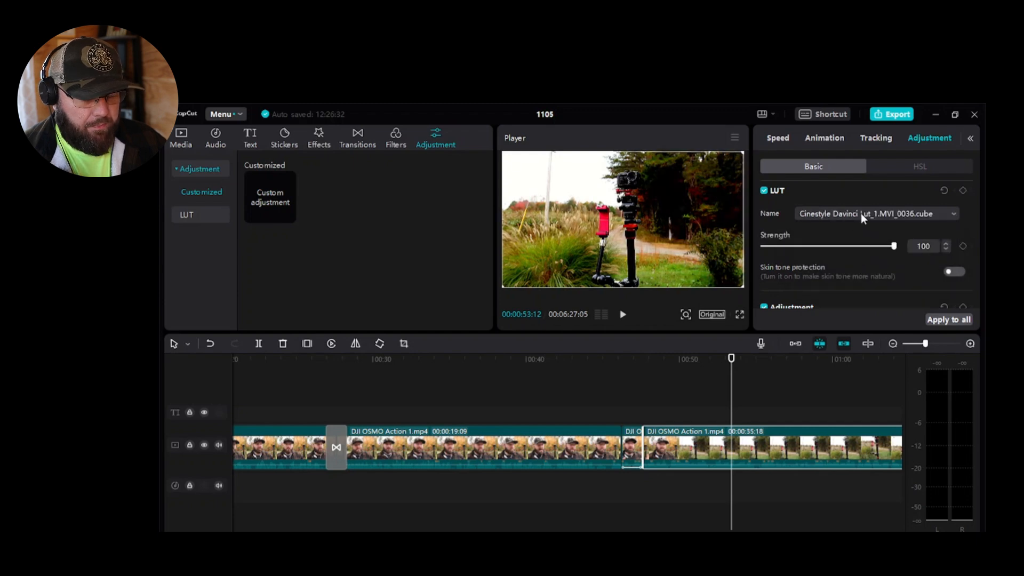
{"action": "left_click_drag", "start_coordinate": [894, 247], "coordinate": [837, 250]}
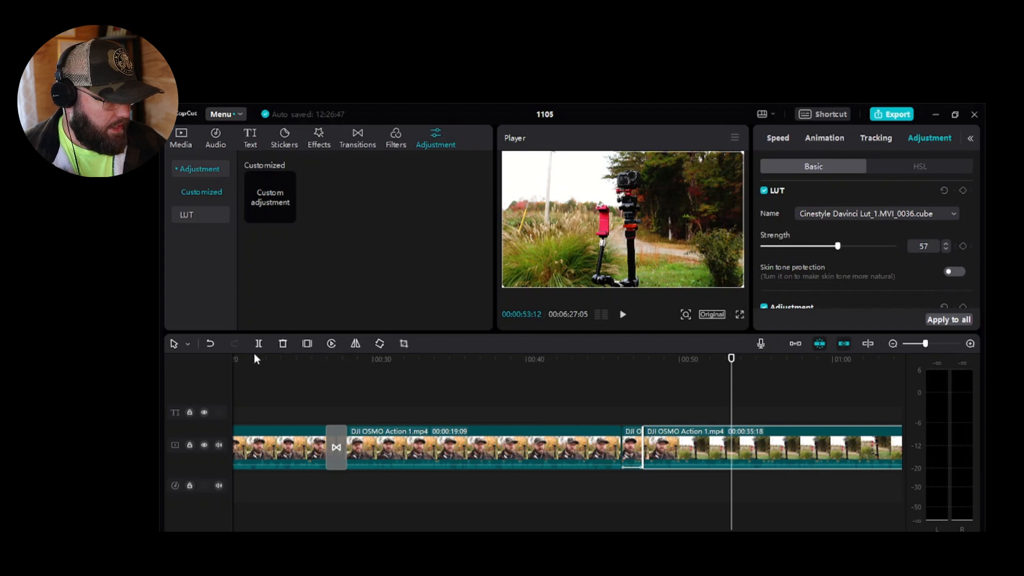
- Try inserting a freeze frame at about 51 seconds in the last clip and undo it
{"action": "left_click_drag", "start_coordinate": [731, 373], "coordinate": [702, 388]}
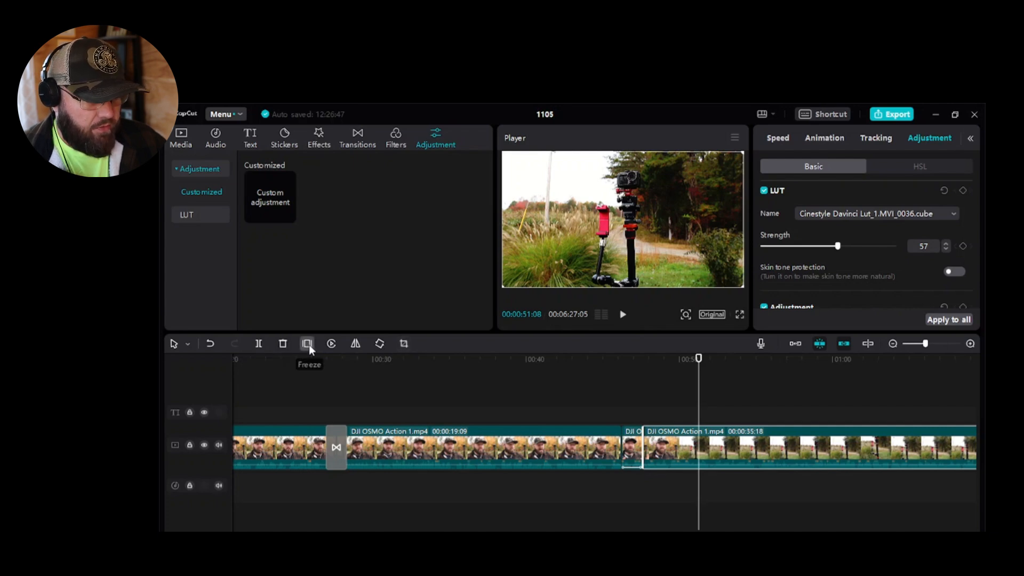
{"action": "left_click", "coordinate": [692, 392]}
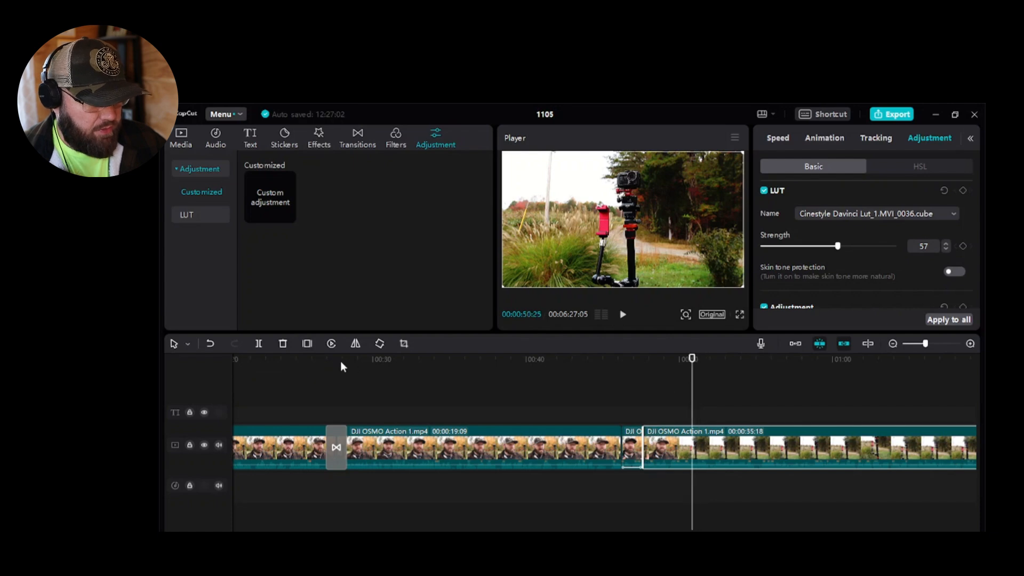
{"action": "left_click", "coordinate": [308, 344]}
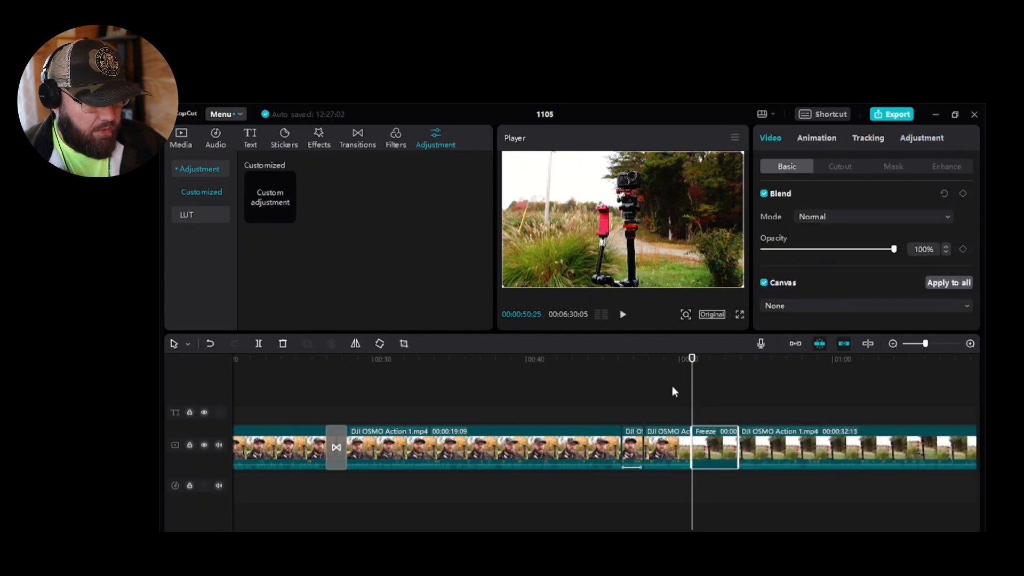
{"action": "left_click_drag", "start_coordinate": [690, 395], "coordinate": [515, 414]}
{"action": "key", "text": "ctrl+z"}
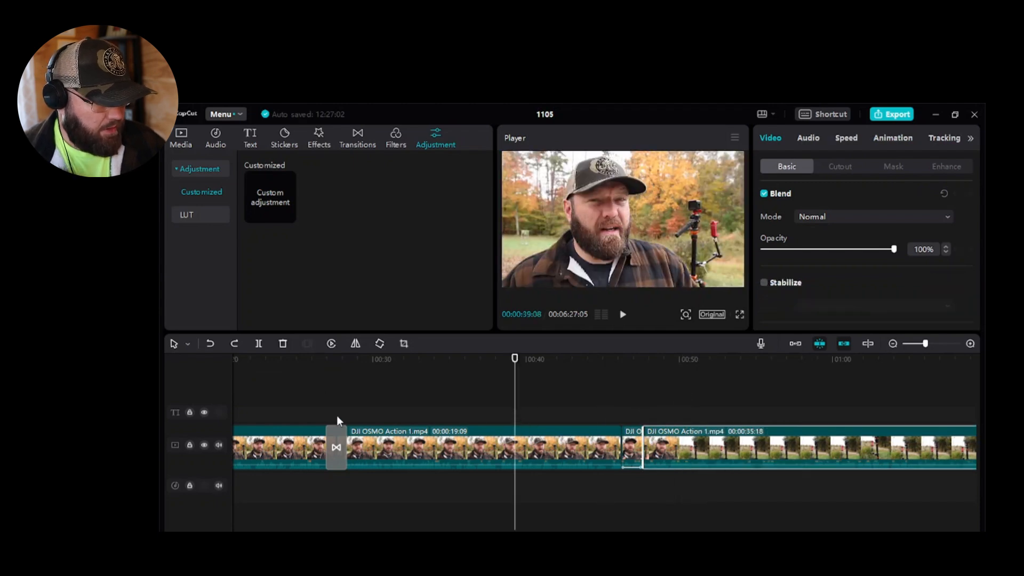
- Try a freeze frame at about 39 seconds in the preceding long clip, play through it, and undo it
{"action": "left_click", "coordinate": [485, 438]}
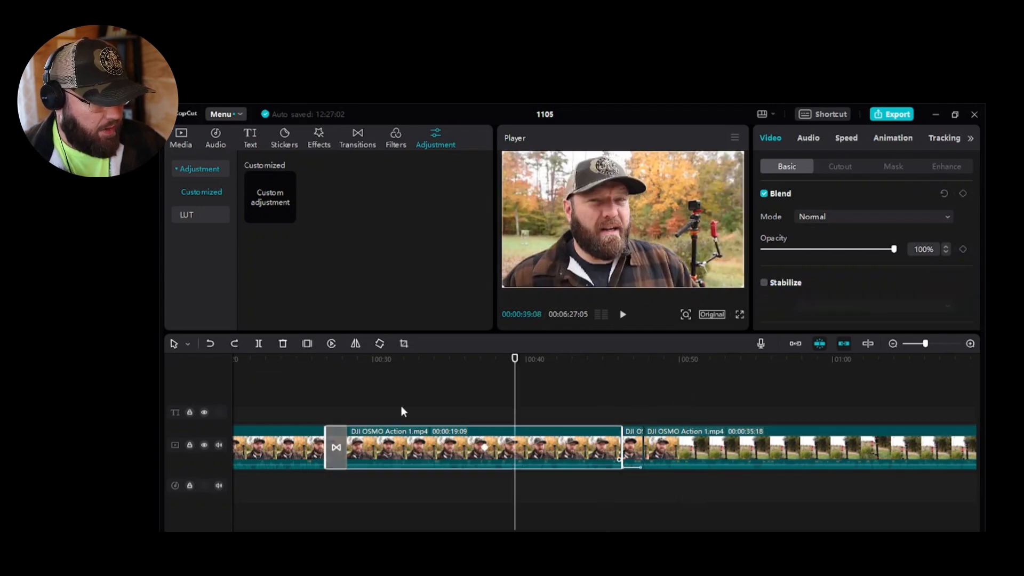
{"action": "left_click", "coordinate": [307, 343]}
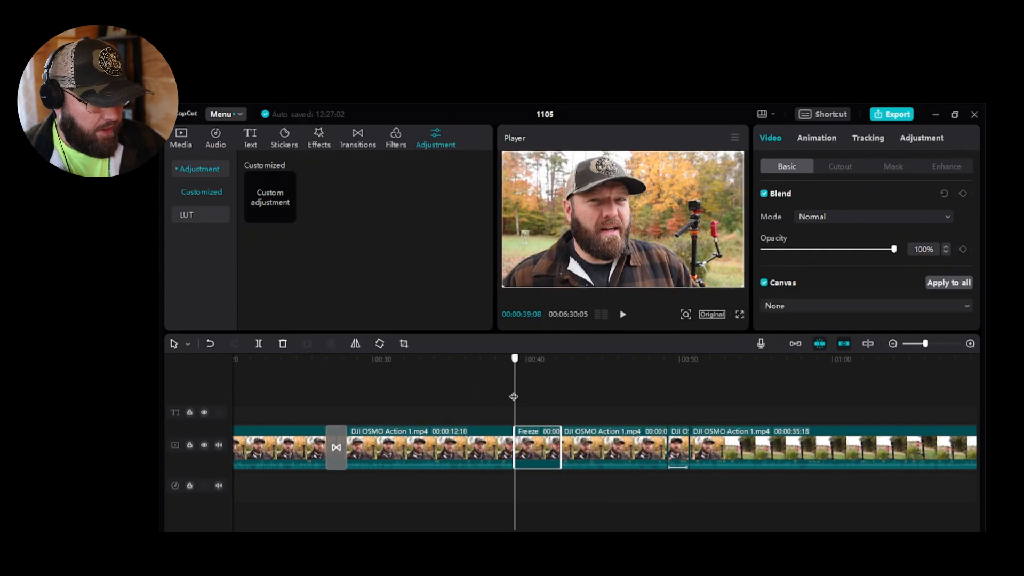
{"action": "left_click_drag", "start_coordinate": [513, 397], "coordinate": [498, 396]}
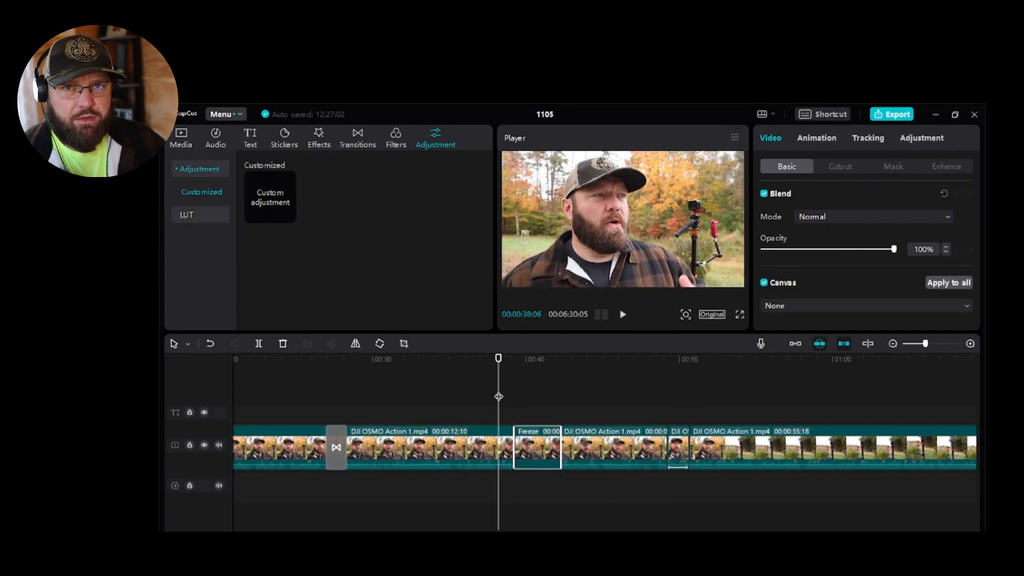
{"action": "key", "text": "space"}
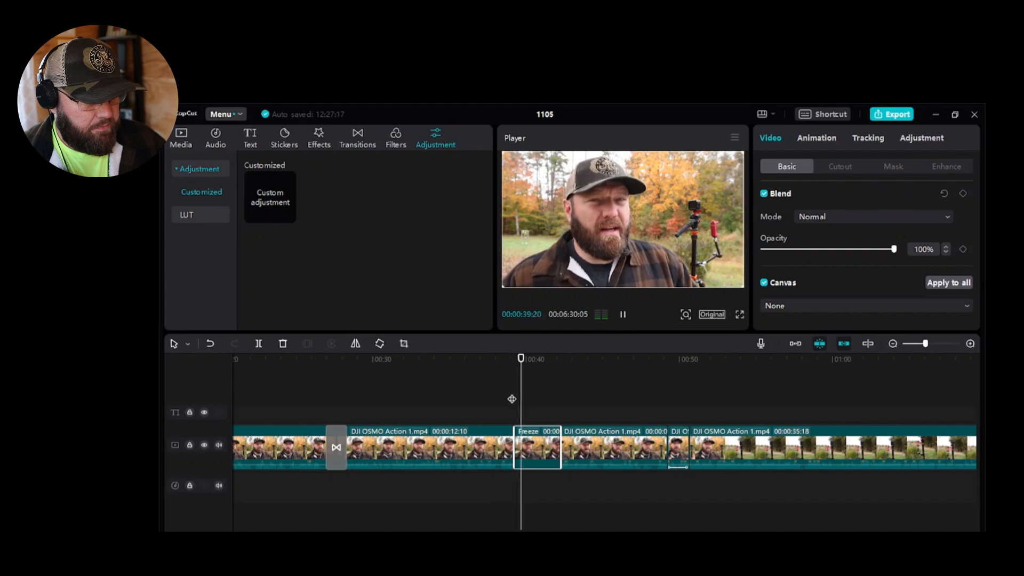
{"action": "key", "text": "space"}
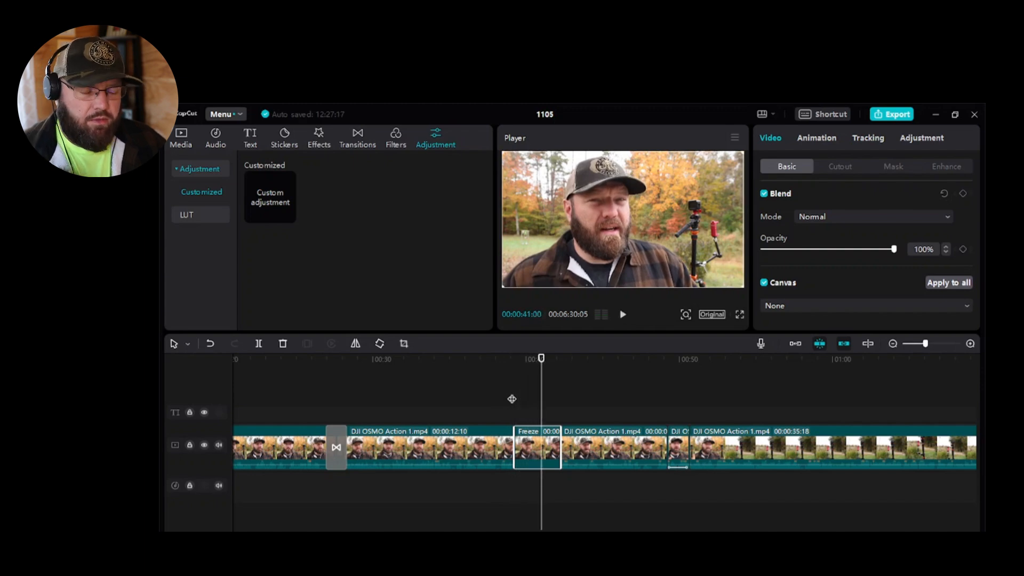
{"action": "key", "text": "ctrl+z"}
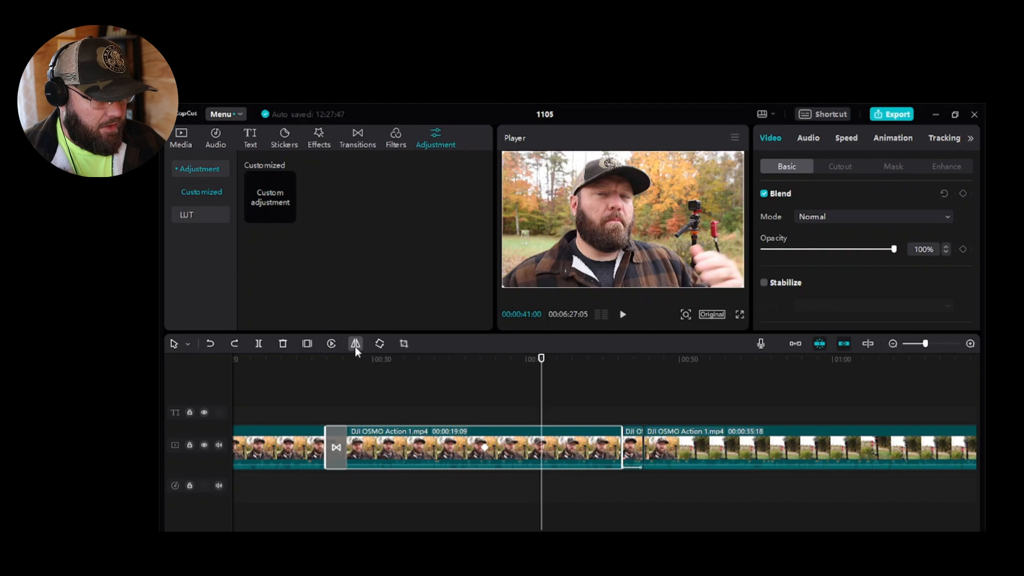
- Try mirroring the selected clip and back, and rotate it through a full turn in four steps
{"action": "left_click", "coordinate": [356, 348]}
{"action": "left_click", "coordinate": [355, 348]}
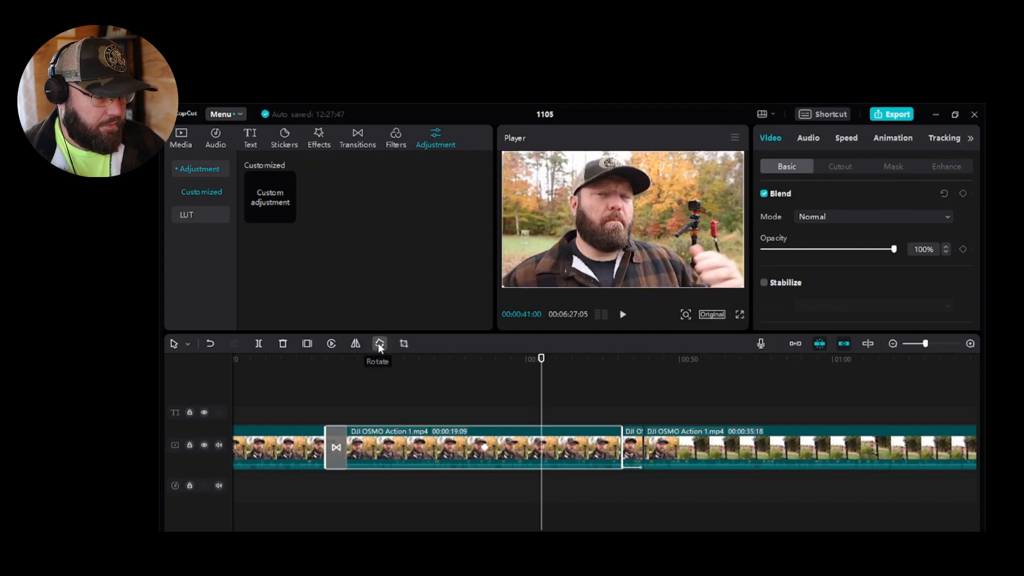
{"action": "left_click", "coordinate": [379, 345]}
{"action": "left_click", "coordinate": [380, 344]}
{"action": "left_click", "coordinate": [379, 345]}
{"action": "left_click", "coordinate": [379, 344]}
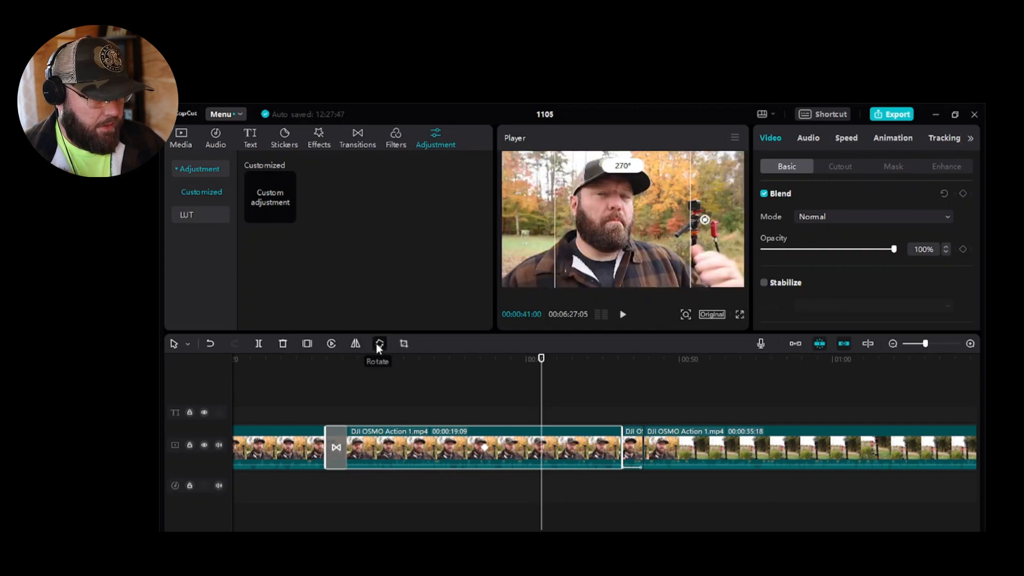
- Open the Crop settings of the selected clip and confirm the full frame with the Free ratio
{"action": "left_click", "coordinate": [405, 344]}
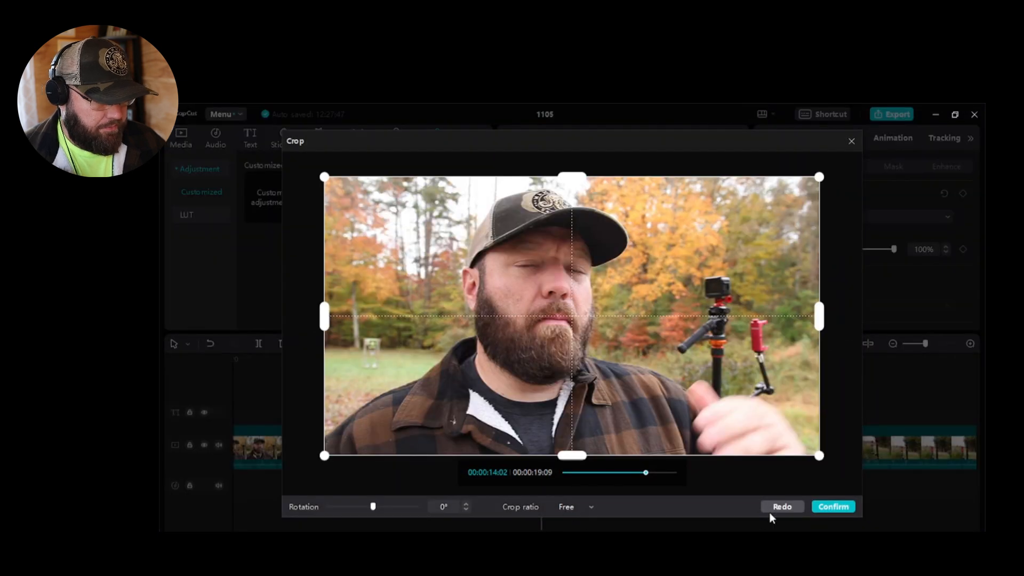
{"action": "left_click", "coordinate": [827, 505]}
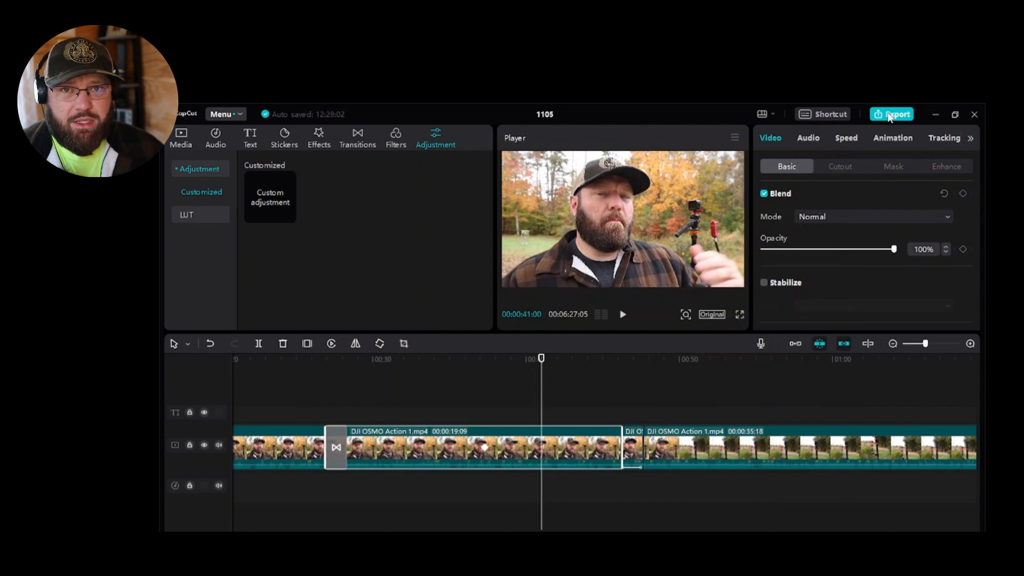
- Open the export settings for the project and set the video title to "capcut"
{"action": "left_click", "coordinate": [889, 115]}
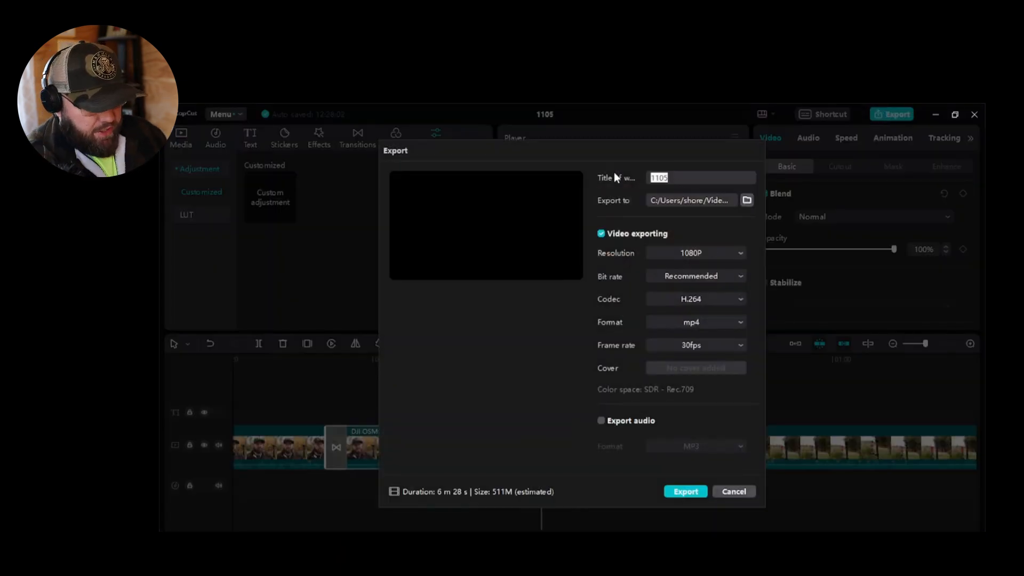
{"action": "type", "text": "ac"}
{"action": "key", "text": "BackSpace"}
{"action": "key", "text": "BackSpace"}
{"action": "type", "text": "c"}
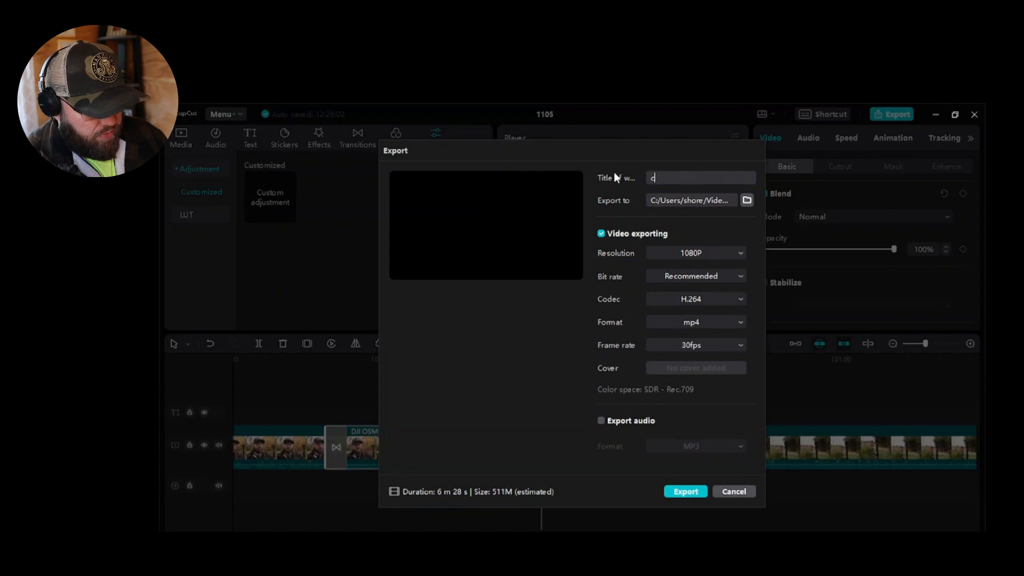
{"action": "type", "text": "apcut"}
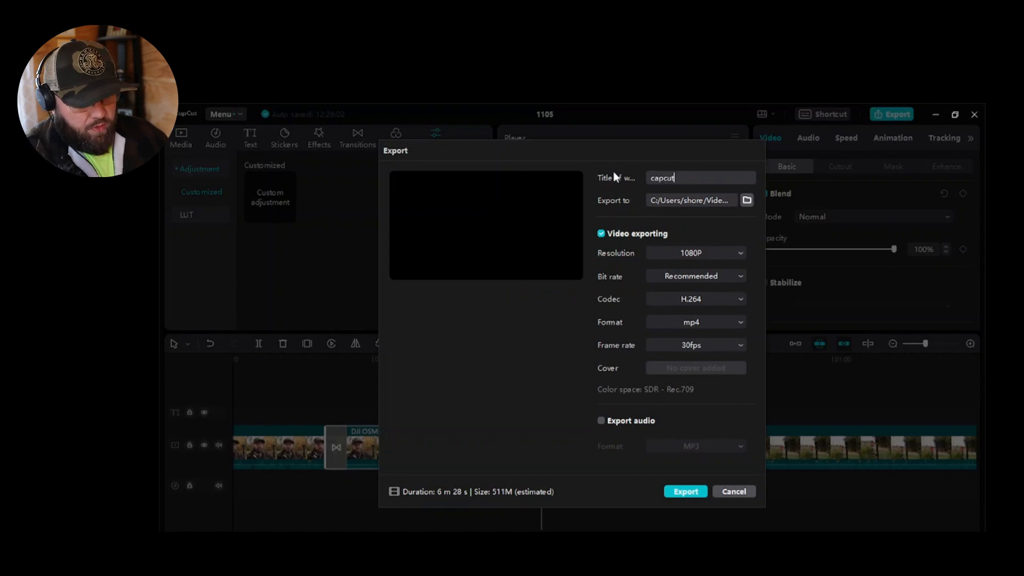
- Choose the Videos folder as the export destination
{"action": "left_click", "coordinate": [747, 200]}
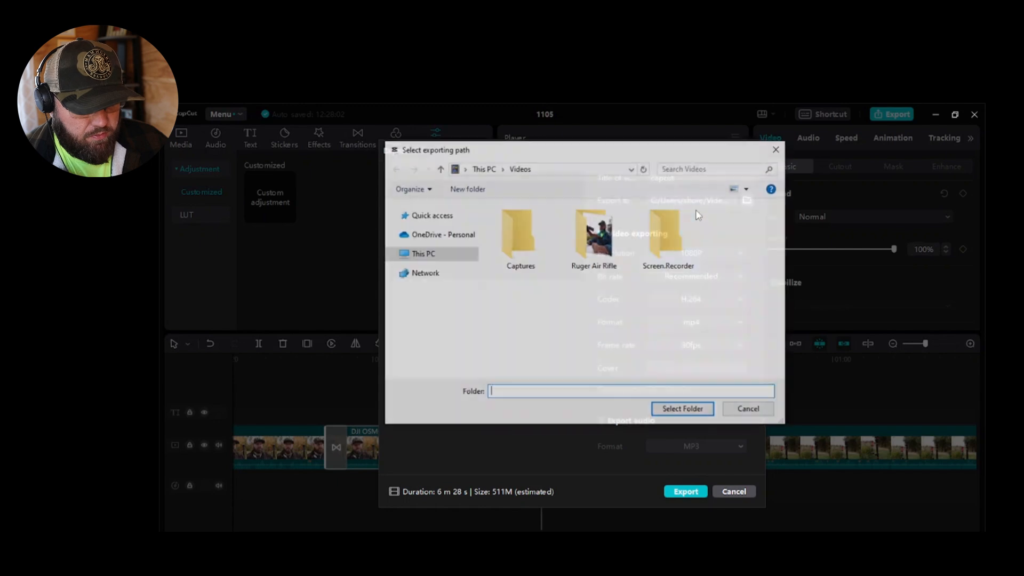
{"action": "left_click", "coordinate": [436, 339]}
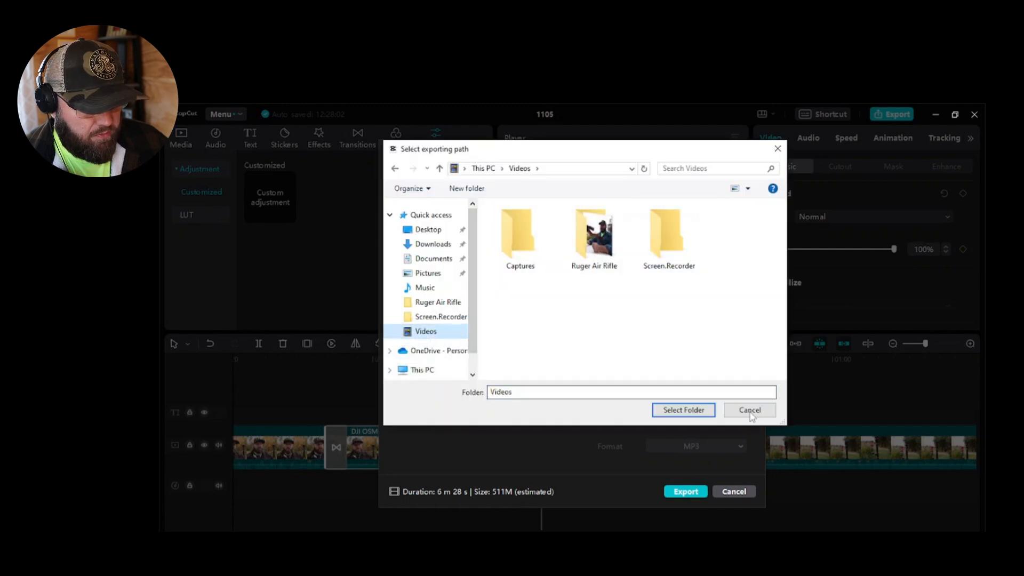
{"action": "left_click", "coordinate": [684, 409]}
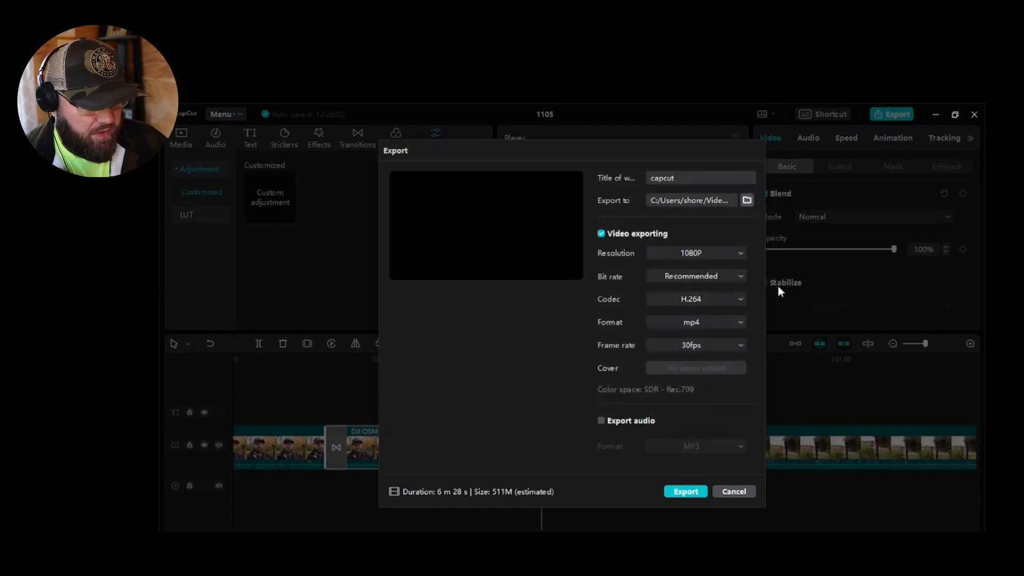
- Try the 4K export resolution, then return it to 1080P
{"action": "left_click", "coordinate": [712, 253]}
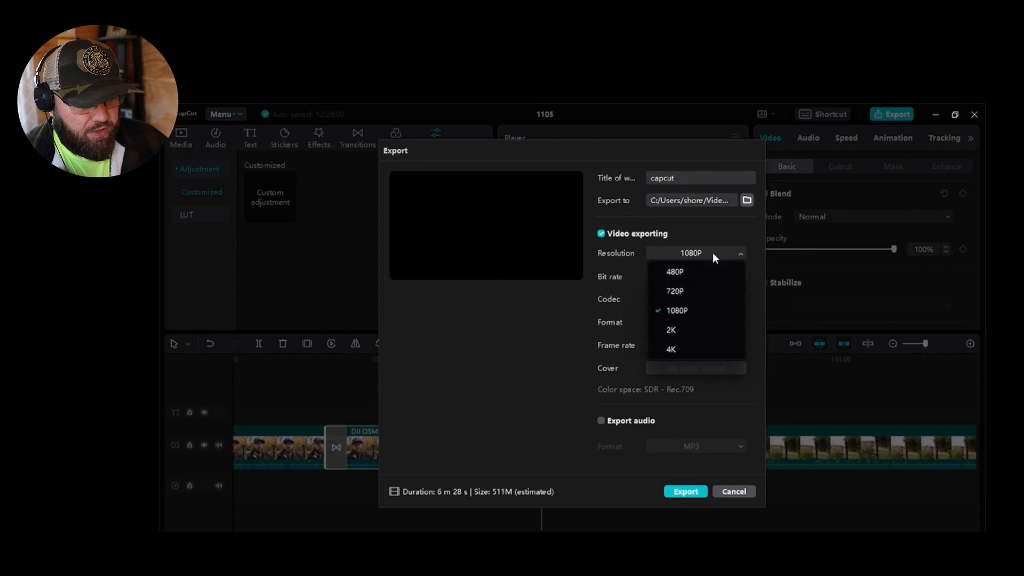
{"action": "left_click", "coordinate": [681, 348]}
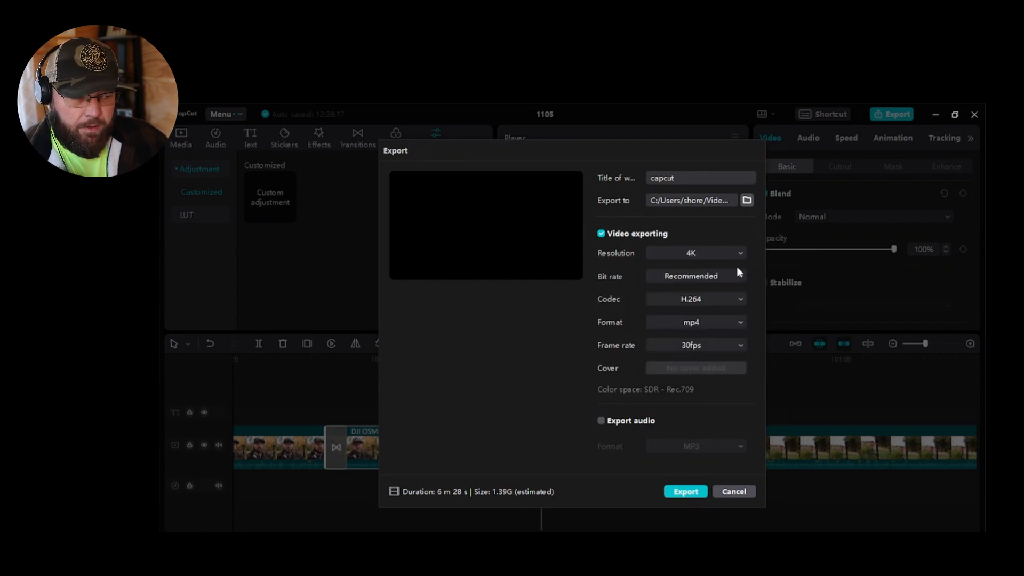
{"action": "left_click", "coordinate": [740, 253]}
{"action": "left_click", "coordinate": [697, 309]}
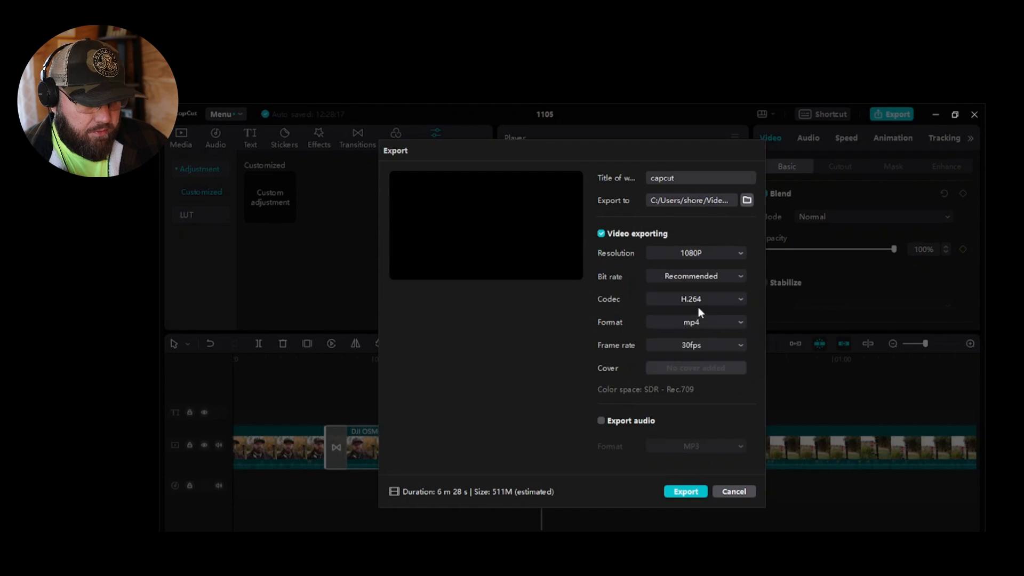
- Try the Customized export bit rate and return it to Recommended
{"action": "left_click", "coordinate": [704, 277]}
{"action": "left_click", "coordinate": [718, 348]}
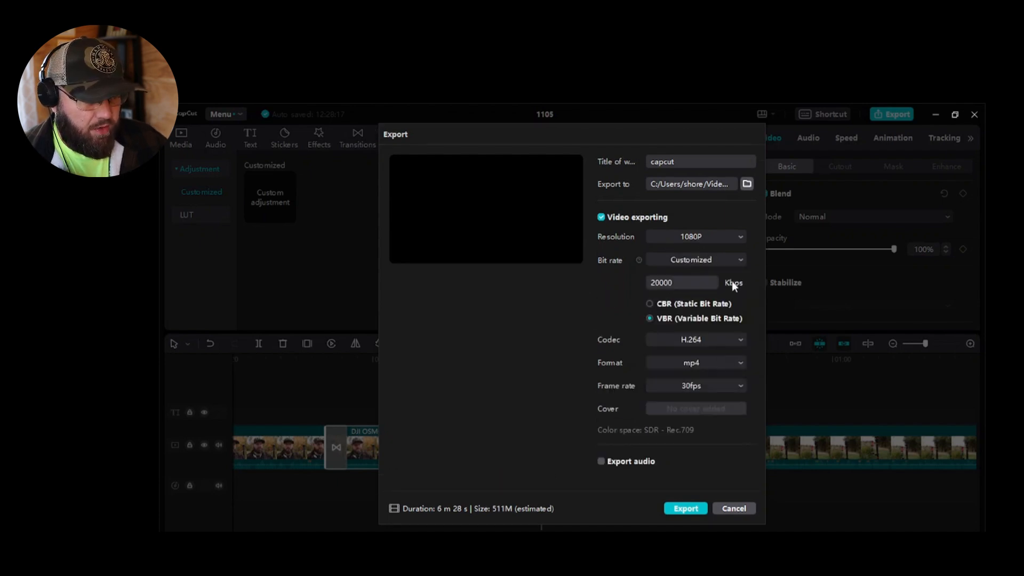
{"action": "left_click", "coordinate": [734, 260]}
{"action": "left_click", "coordinate": [699, 300]}
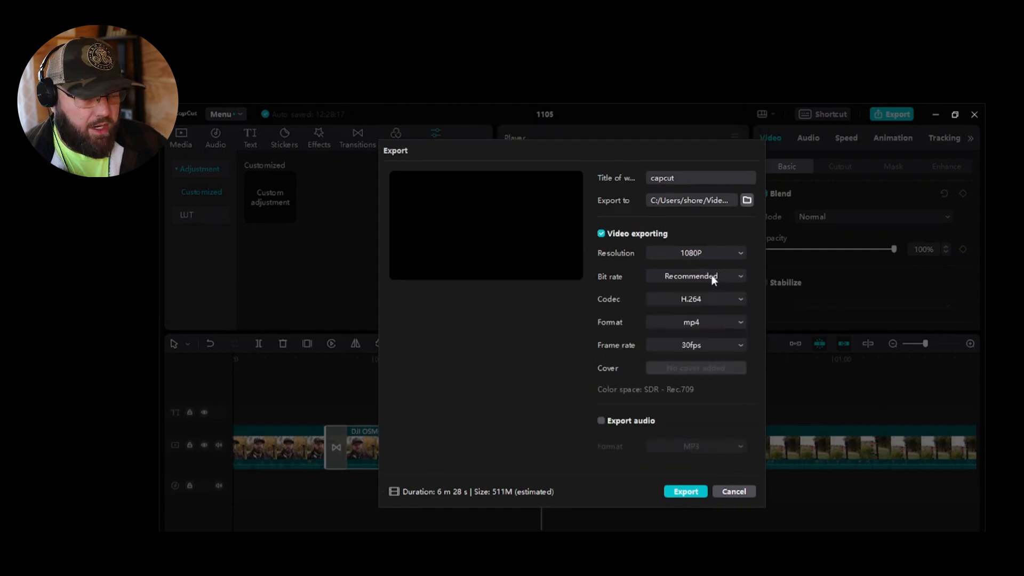
- Examine the codec, format and frame rate choices for the video export, picking the H.264 codec
{"action": "left_click", "coordinate": [711, 298]}
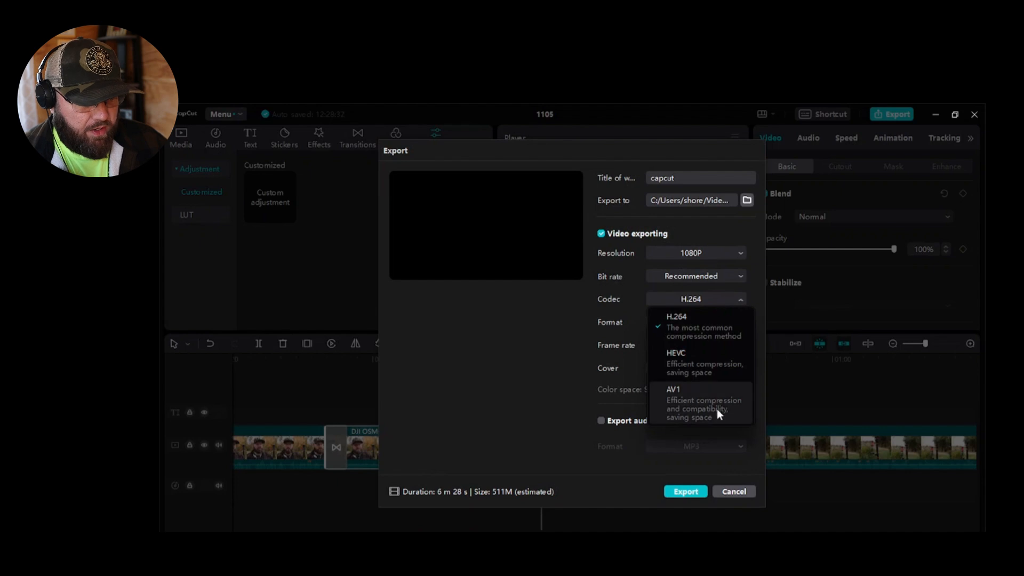
{"action": "left_click", "coordinate": [715, 334]}
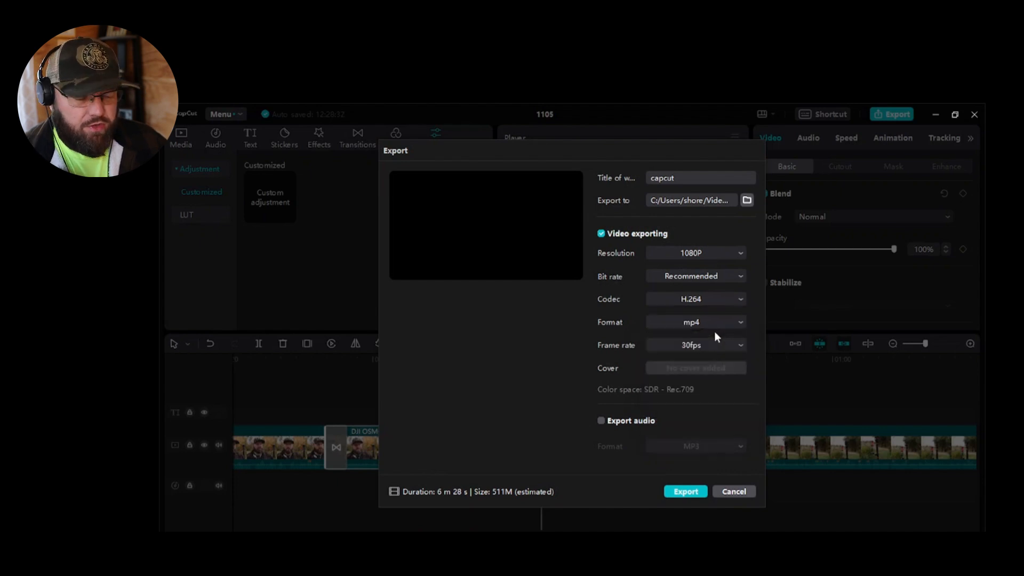
{"action": "left_click", "coordinate": [699, 323]}
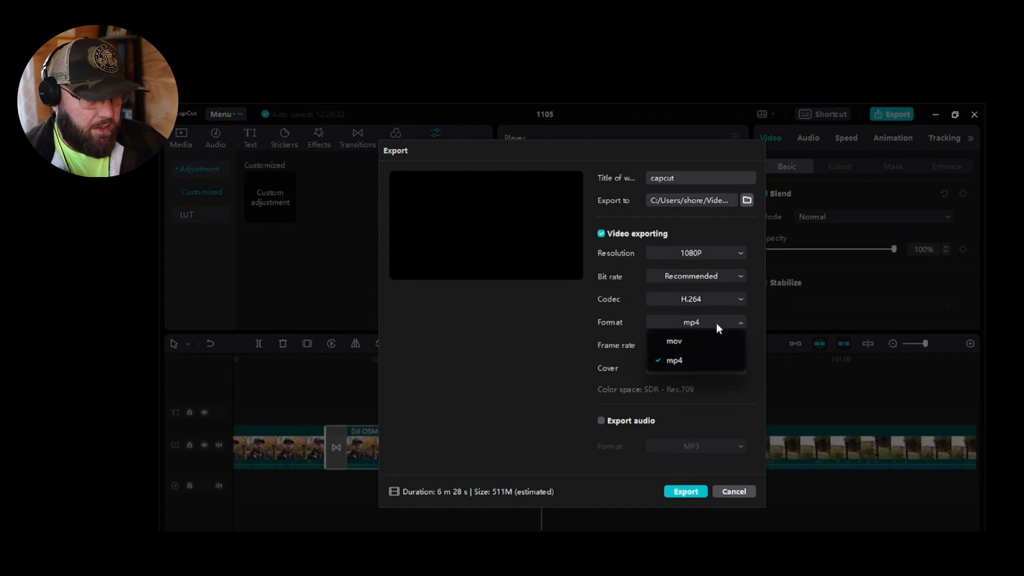
{"action": "left_click", "coordinate": [716, 322]}
{"action": "left_click", "coordinate": [698, 347]}
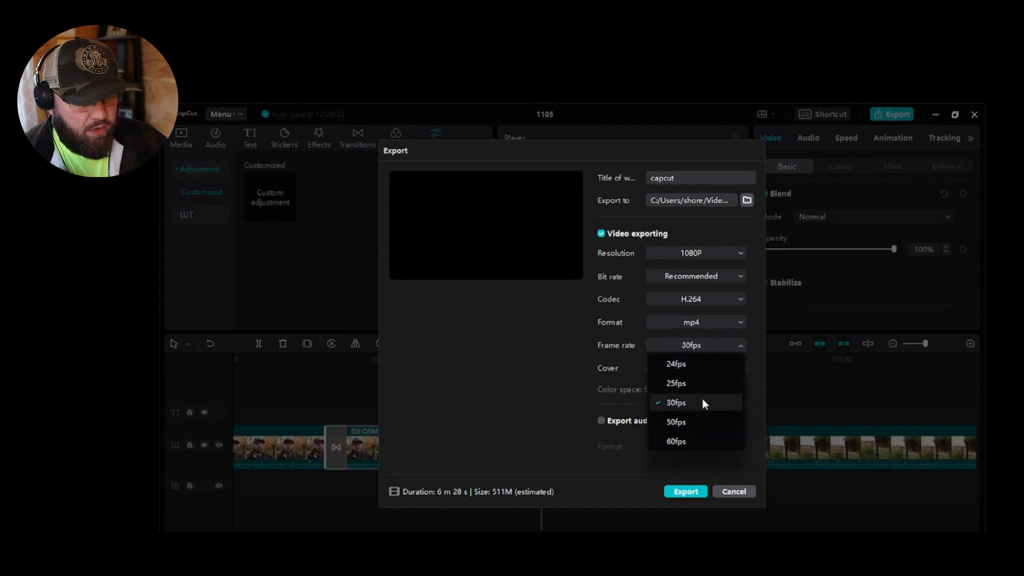
{"action": "left_click", "coordinate": [730, 345]}
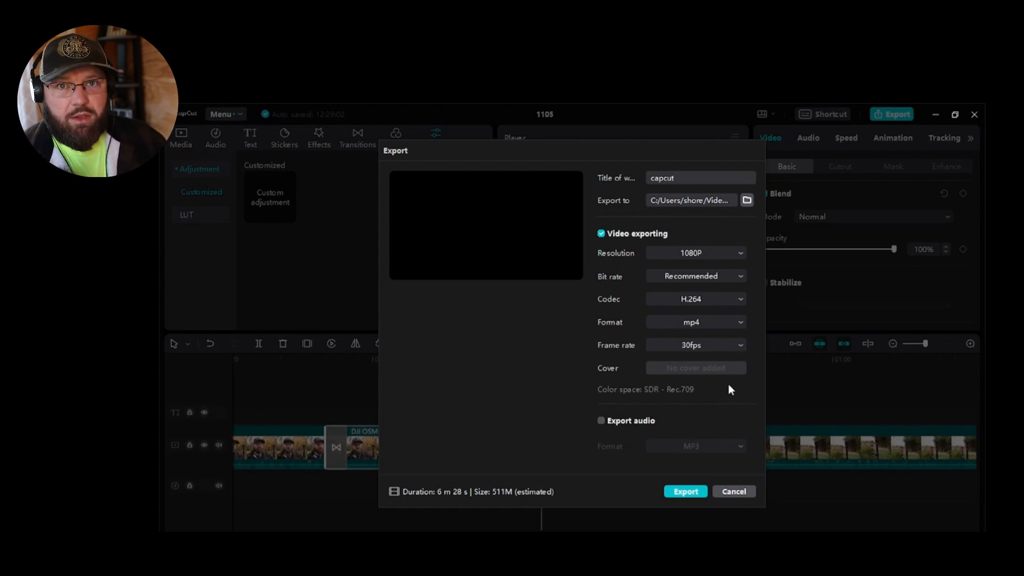
- Try enabling audio export, look through its format choices, and disable it again
{"action": "left_click", "coordinate": [608, 424]}
{"action": "left_click", "coordinate": [685, 445]}
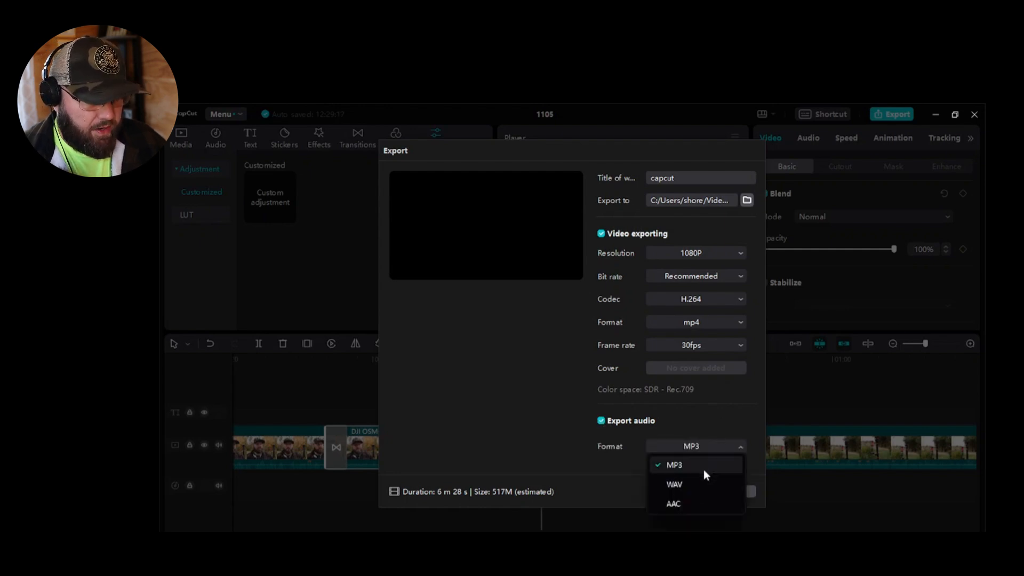
{"action": "left_click", "coordinate": [689, 447]}
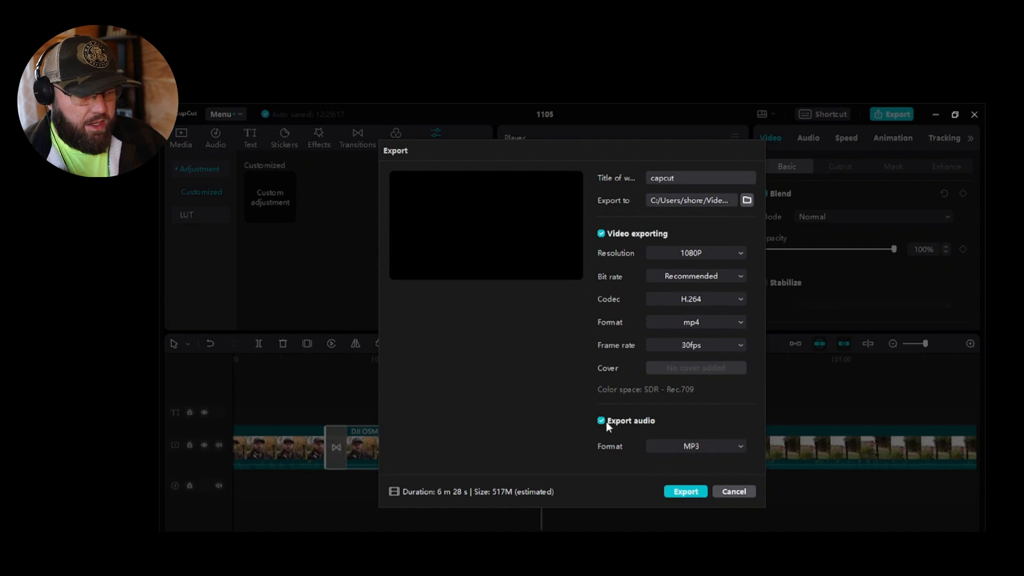
{"action": "left_click", "coordinate": [602, 423]}
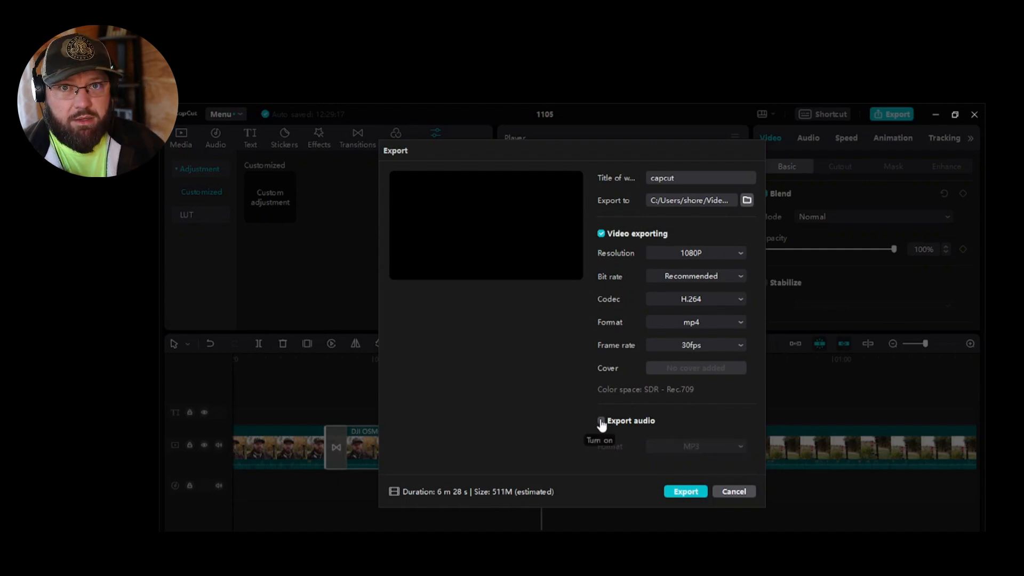
- Start exporting the video, stop the running export, and close the export settings
{"action": "left_click", "coordinate": [689, 492]}
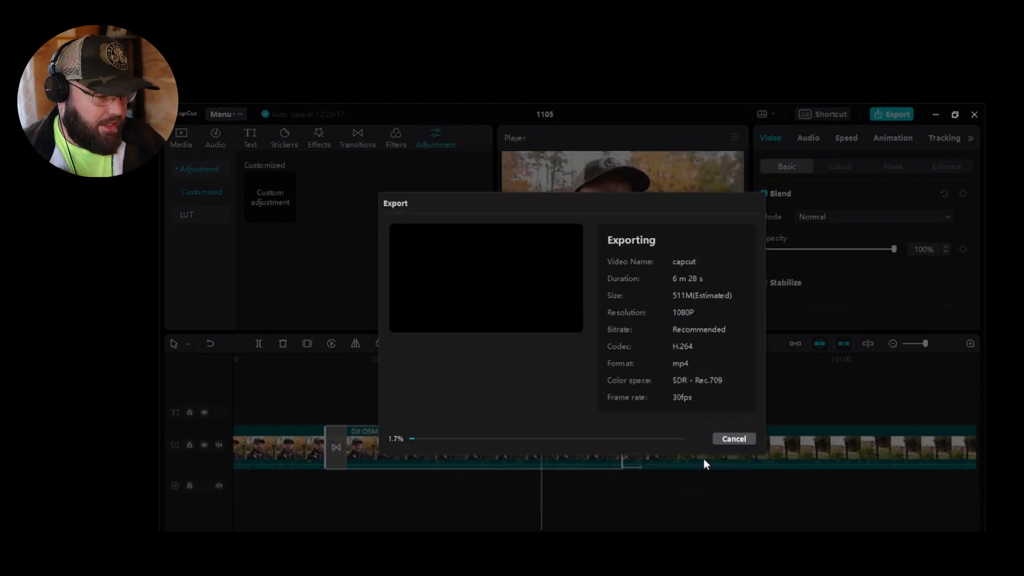
{"action": "left_click", "coordinate": [732, 439]}
{"action": "left_click", "coordinate": [555, 379]}
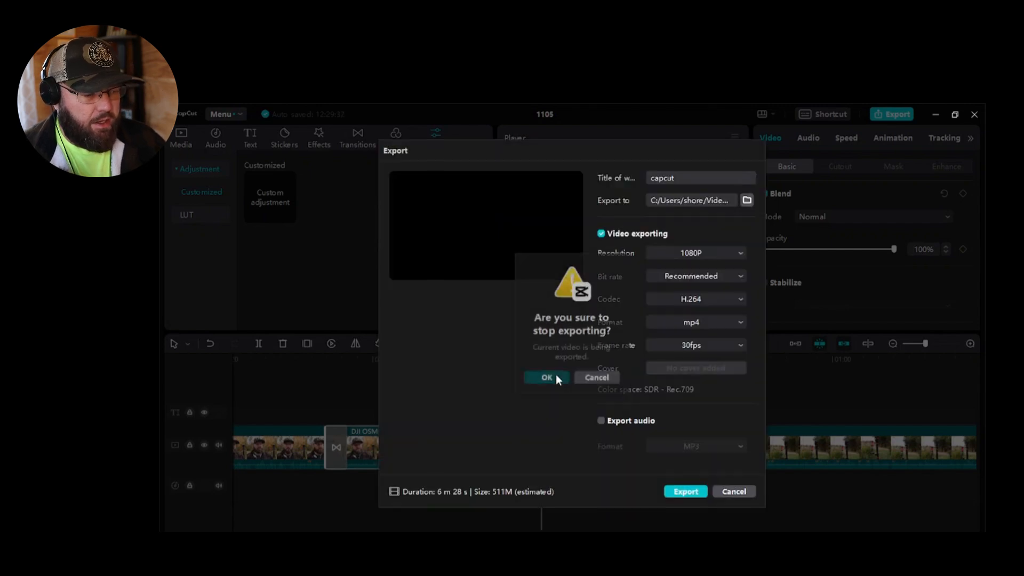
{"action": "left_click", "coordinate": [748, 489]}
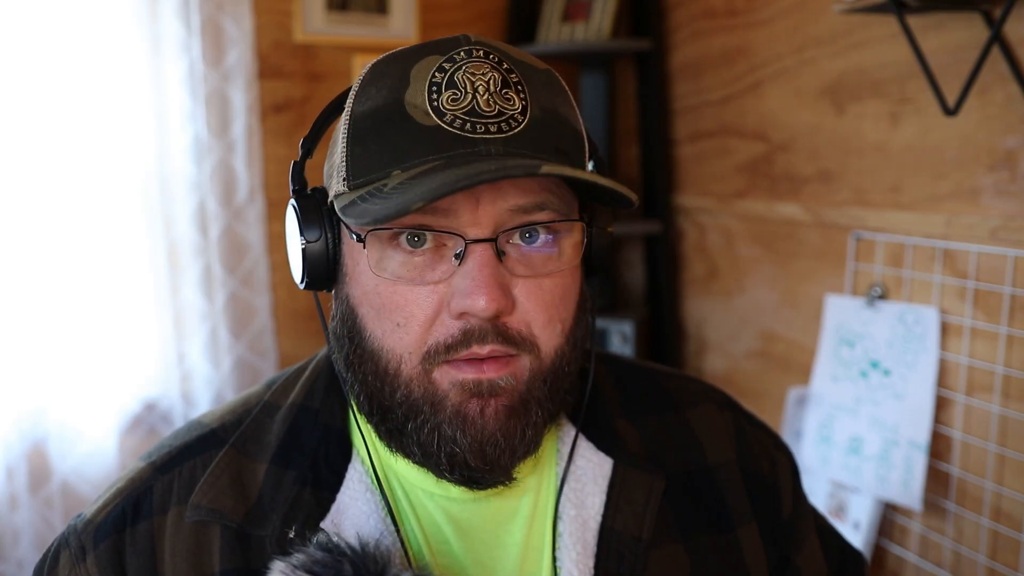